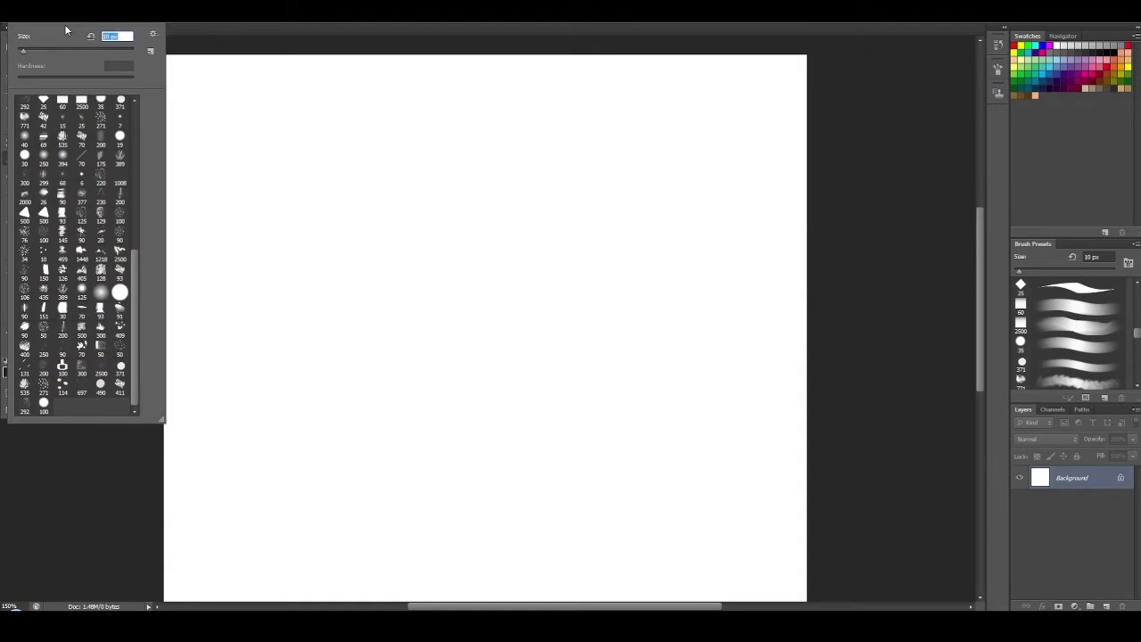
# Set up a 7 px brush with black as the foreground colour.
pyautogui.doubleClick(111, 301)
pyautogui.click(8, 371)
pyautogui.moveTo(784, 392); pyautogui.dragTo(727, 436)
pyautogui.press('Return')
pyautogui.press('b')
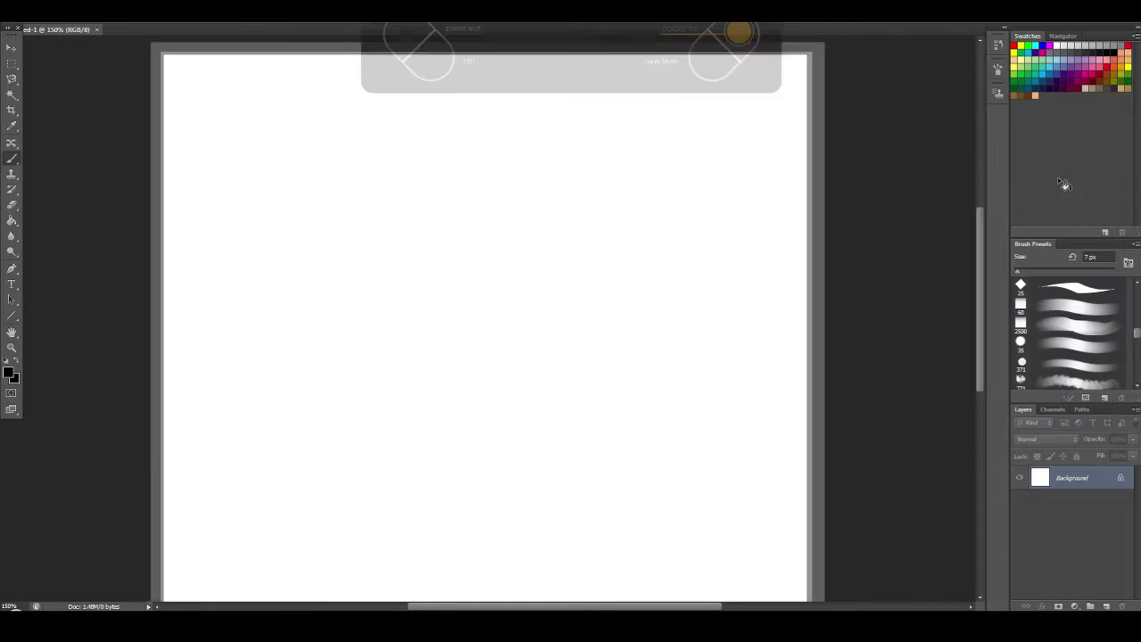
# Create a new layer named "sketch" above the background.
pyautogui.hotkey('ctrl', '1')
pyautogui.hotkey('ctrl', 'shift', 'n')
pyautogui.write('sketch')
pyautogui.press('Return')
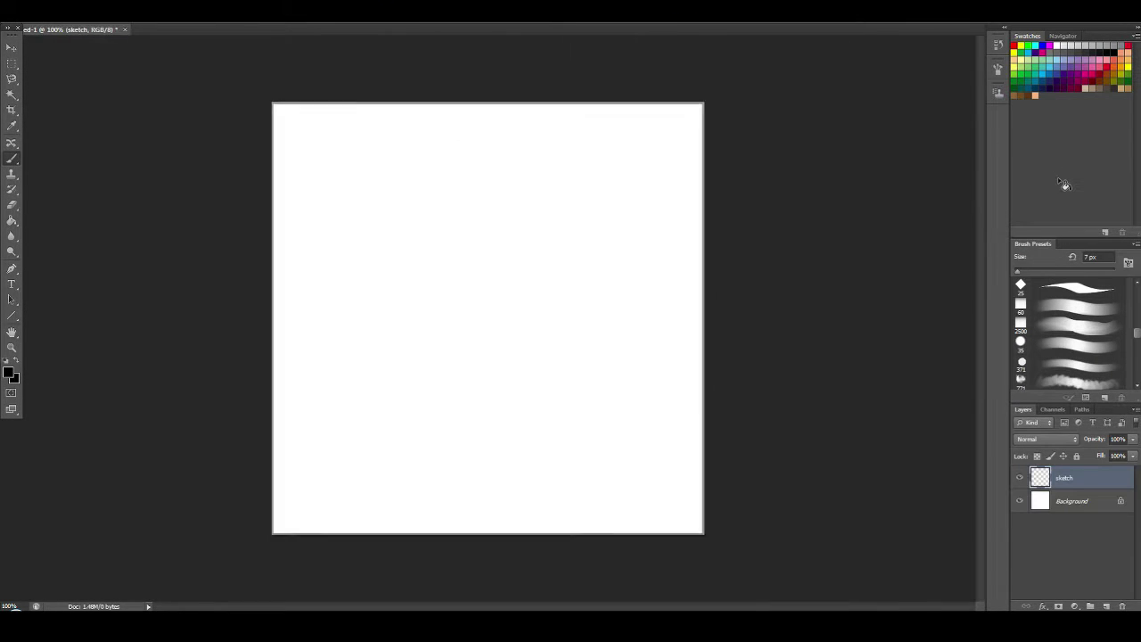
pyautogui.hotkey('ctrl', '+')
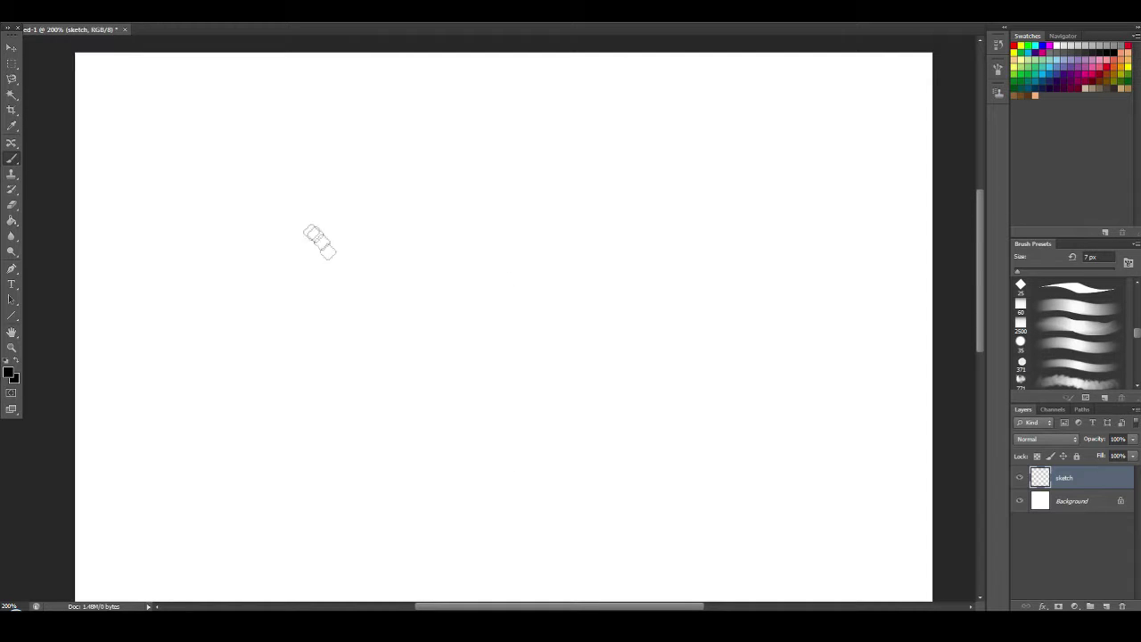
pyautogui.moveTo(323, 185)
pyautogui.mouseDown()
pyautogui.moveTo(315, 270)
pyautogui.moveTo(335, 201)
pyautogui.mouseUp()
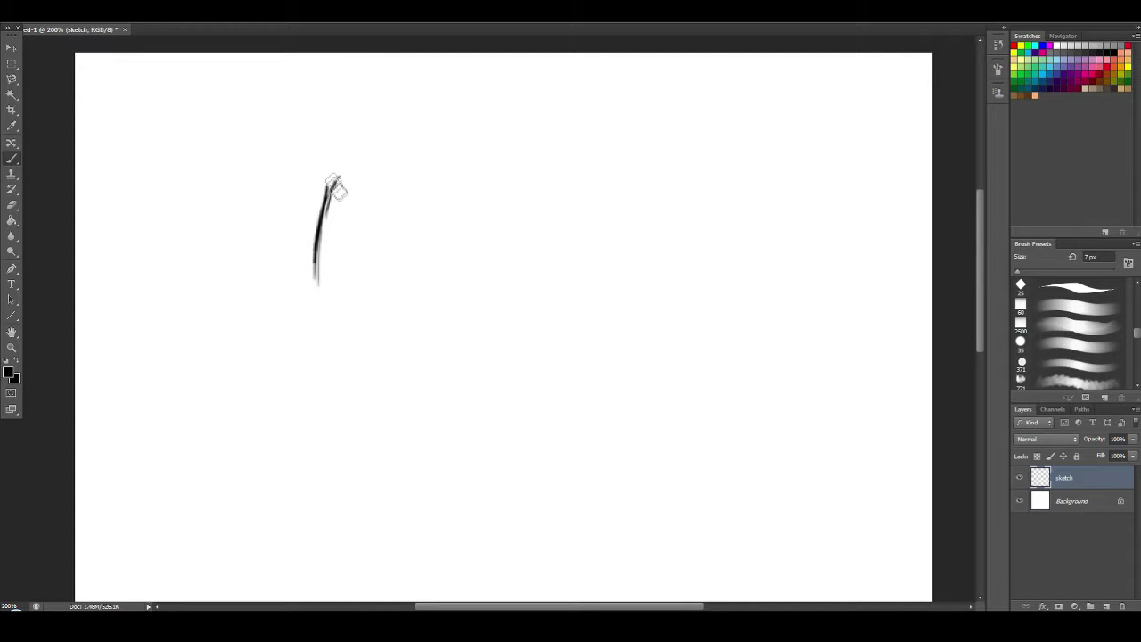
pyautogui.hotkey('ctrl', 'alt', 'z')
pyautogui.hotkey('ctrl', 'alt', 'z')
pyautogui.hotkey('ctrl', 'alt', 'z')
# Sketch the left and right sides and the curved bottom of a large rounded head circle with overlapping black strokes.
pyautogui.moveTo(335, 352)
pyautogui.mouseDown()
pyautogui.moveTo(333, 217)
pyautogui.moveTo(348, 369)
pyautogui.mouseUp()
pyautogui.moveTo(591, 174); pyautogui.dragTo(589, 352)
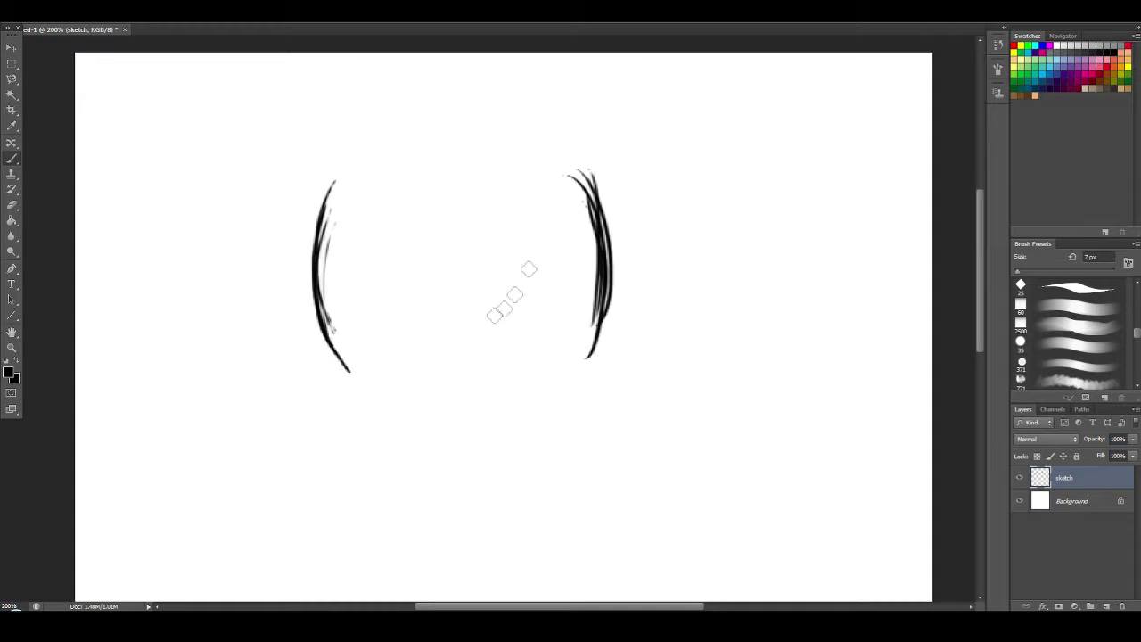
pyautogui.moveTo(494, 290); pyautogui.dragTo(496, 237)
pyautogui.moveTo(410, 345)
pyautogui.mouseDown()
pyautogui.moveTo(355, 308)
pyautogui.moveTo(444, 359)
pyautogui.mouseUp()
pyautogui.moveTo(350, 315)
pyautogui.mouseDown()
pyautogui.moveTo(440, 355)
pyautogui.moveTo(490, 355)
pyautogui.mouseUp()
pyautogui.moveTo(406, 347); pyautogui.dragTo(535, 344)
pyautogui.moveTo(415, 341); pyautogui.dragTo(551, 337)
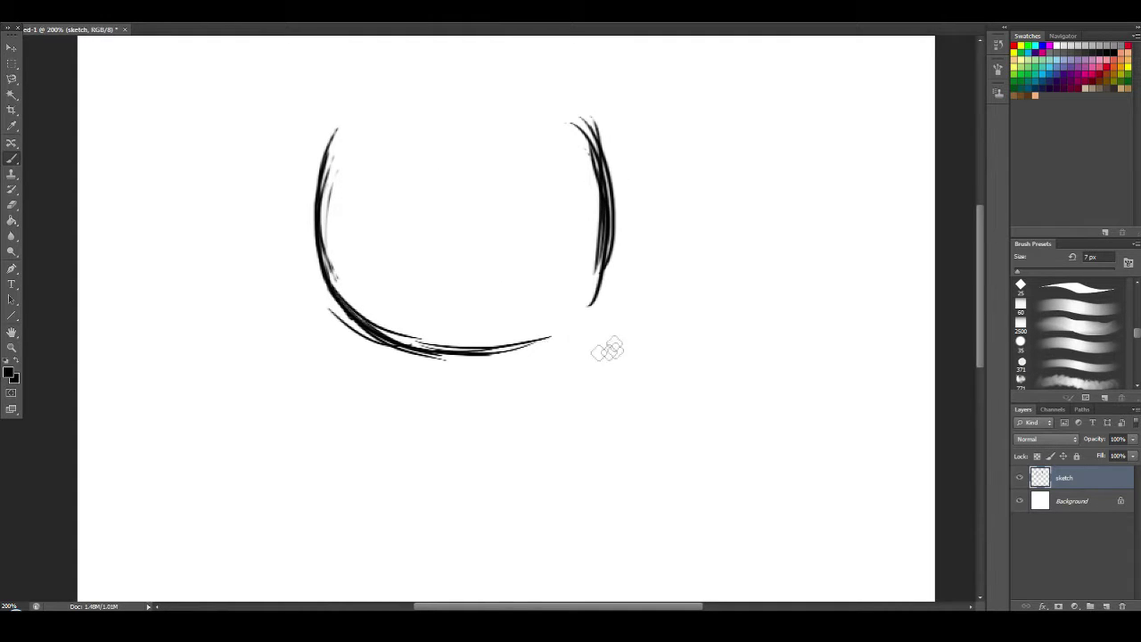
pyautogui.moveTo(613, 291); pyautogui.dragTo(528, 347)
pyautogui.moveTo(608, 259); pyautogui.dragTo(557, 342)
pyautogui.moveTo(595, 295); pyautogui.dragTo(477, 360)
pyautogui.moveTo(583, 310); pyautogui.dragTo(481, 355)
# Close the head circle with overlapping curved strokes across its top.
pyautogui.moveTo(491, 281); pyautogui.dragTo(488, 300)
pyautogui.moveTo(324, 174); pyautogui.dragTo(393, 95)
pyautogui.moveTo(329, 170)
pyautogui.mouseDown()
pyautogui.moveTo(417, 98)
pyautogui.moveTo(488, 100)
pyautogui.mouseUp()
pyautogui.moveTo(545, 106); pyautogui.dragTo(599, 161)
pyautogui.moveTo(483, 83); pyautogui.dragTo(594, 154)
pyautogui.moveTo(452, 93); pyautogui.dragTo(620, 155)
pyautogui.moveTo(535, 109); pyautogui.dragTo(590, 195)
# Sketch the jawline below the circle, running down from both sides to a rounded chin.
pyautogui.moveTo(437, 276); pyautogui.dragTo(458, 237)
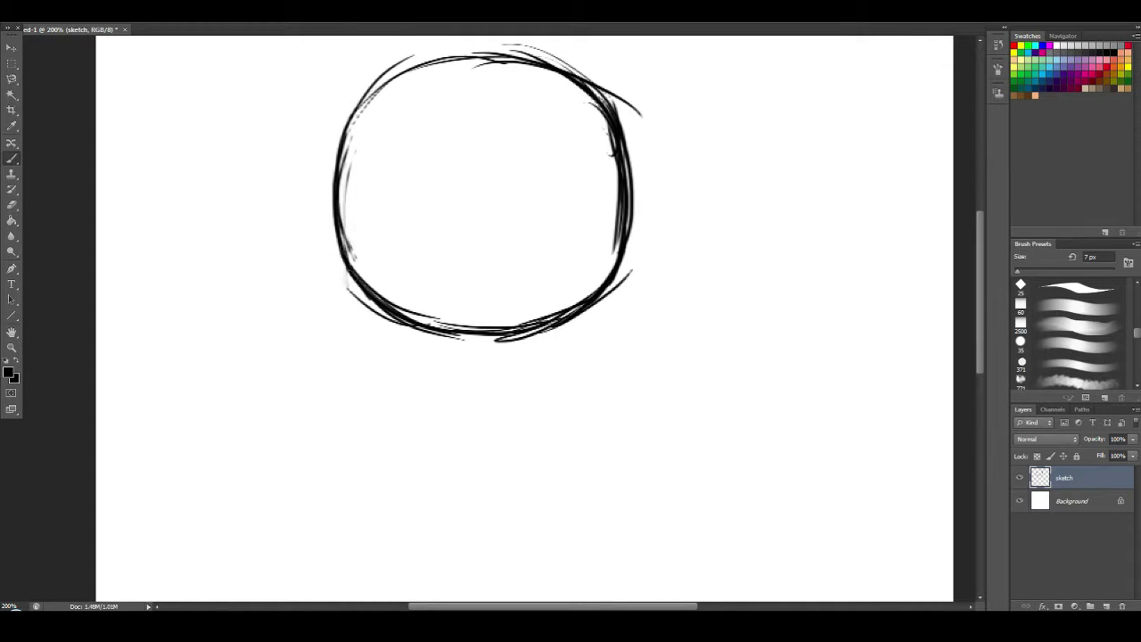
pyautogui.moveTo(339, 200); pyautogui.dragTo(357, 347)
pyautogui.moveTo(341, 263)
pyautogui.mouseDown()
pyautogui.moveTo(361, 357)
pyautogui.moveTo(399, 393)
pyautogui.mouseUp()
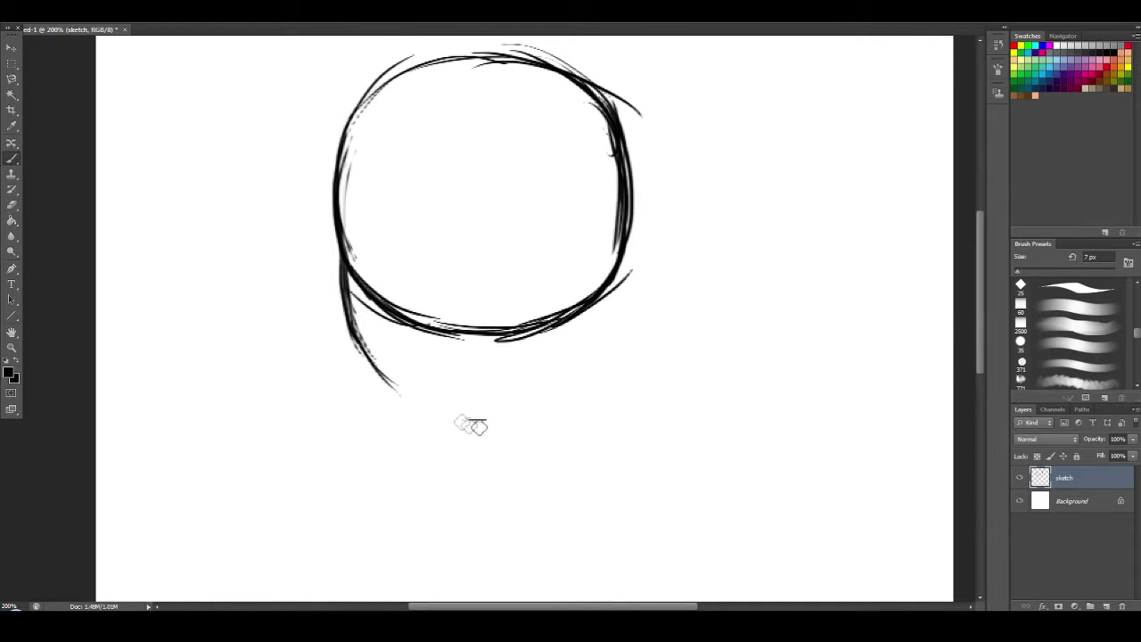
pyautogui.moveTo(357, 340)
pyautogui.mouseDown()
pyautogui.moveTo(435, 414)
pyautogui.moveTo(462, 421)
pyautogui.mouseUp()
pyautogui.moveTo(430, 411); pyautogui.dragTo(493, 419)
pyautogui.moveTo(628, 225); pyautogui.dragTo(618, 320)
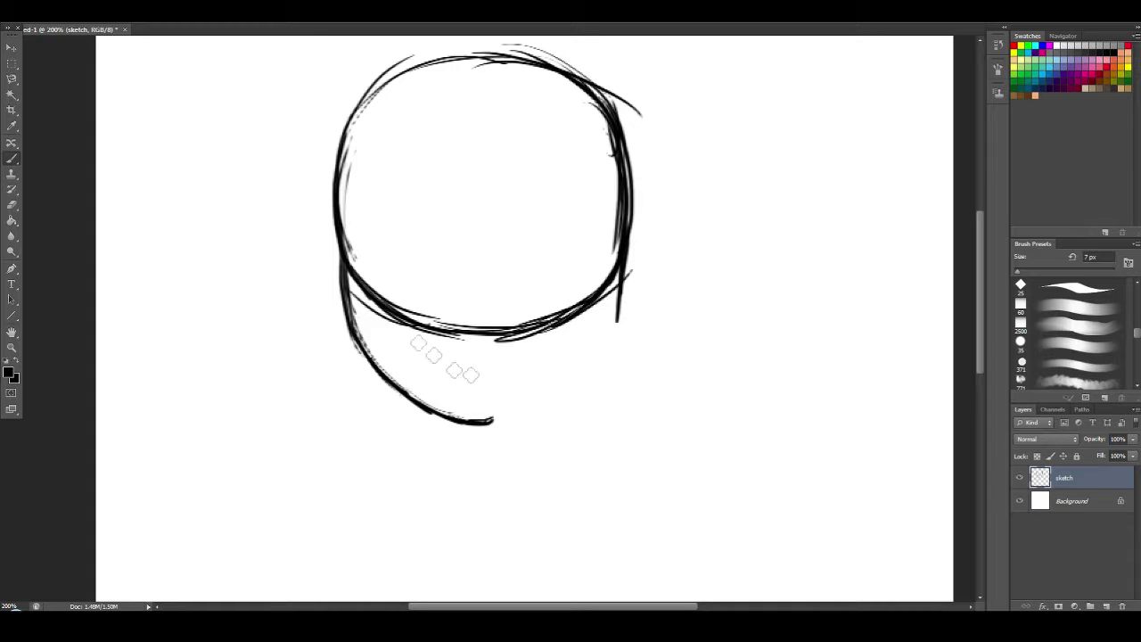
pyautogui.moveTo(627, 276)
pyautogui.mouseDown()
pyautogui.moveTo(608, 349)
pyautogui.moveTo(554, 412)
pyautogui.moveTo(499, 437)
pyautogui.mouseUp()
pyautogui.moveTo(419, 401)
pyautogui.mouseDown()
pyautogui.moveTo(444, 426)
pyautogui.moveTo(507, 433)
pyautogui.mouseUp()
# Start erasing the circle's lower-left arc inside the face and choose the 25 px diamond tip for the eraser.
pyautogui.moveTo(417, 302)
pyautogui.mouseDown()
pyautogui.moveTo(384, 326)
pyautogui.moveTo(370, 290)
pyautogui.mouseUp()
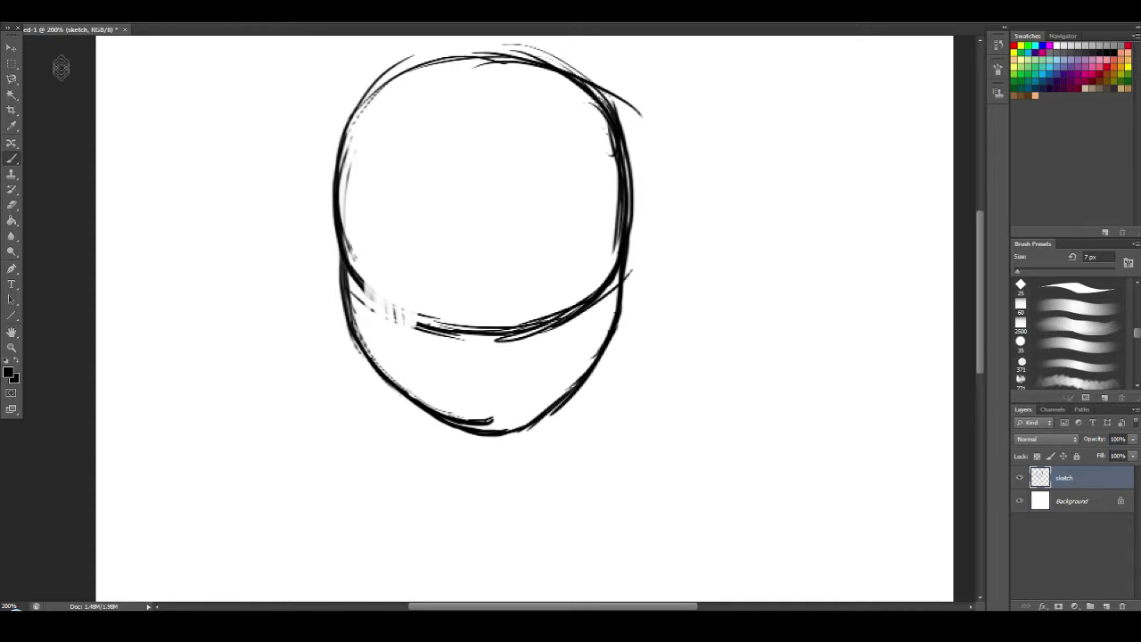
pyautogui.rightClick(60, 68)
pyautogui.click(43, 100)
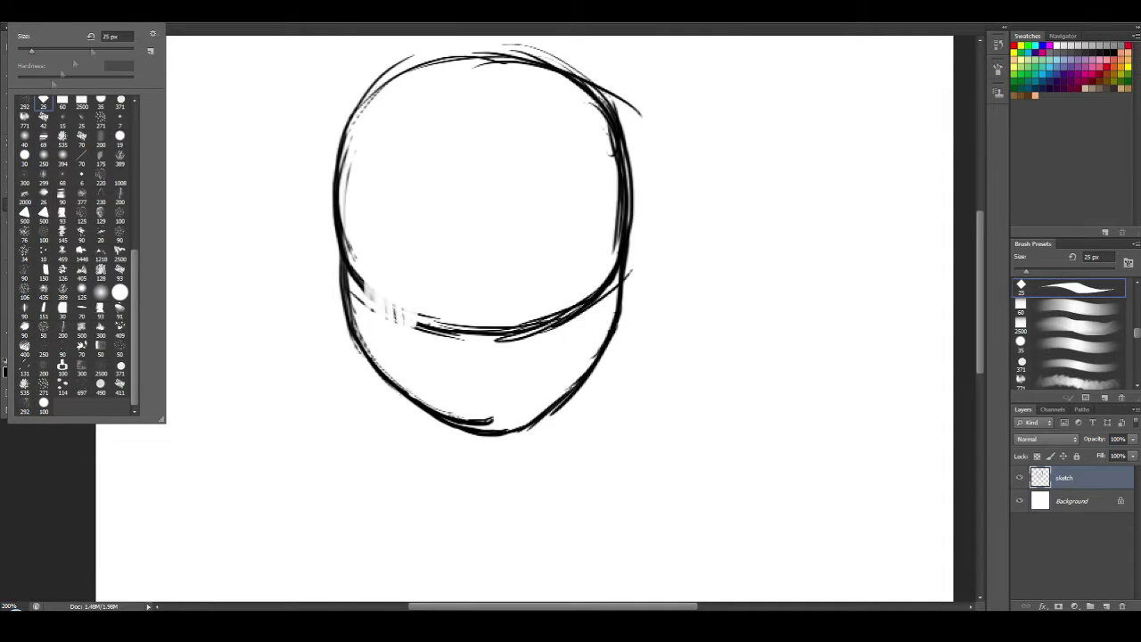
pyautogui.write('b')
pyautogui.click(527, 151)
pyautogui.click(569, 235)
pyautogui.press('Return')
pyautogui.press('b')
# Erase the rest of the circle's lower arc and the stray strokes along the face outline, leaving a clean oval head.
pyautogui.moveTo(422, 317); pyautogui.dragTo(364, 303)
pyautogui.moveTo(624, 272)
pyautogui.mouseDown()
pyautogui.moveTo(601, 258)
pyautogui.moveTo(543, 326)
pyautogui.moveTo(428, 332)
pyautogui.mouseUp()
pyautogui.moveTo(470, 411)
pyautogui.mouseDown()
pyautogui.moveTo(436, 408)
pyautogui.moveTo(537, 425)
pyautogui.moveTo(569, 383)
pyautogui.mouseUp()
pyautogui.moveTo(609, 205)
pyautogui.mouseDown()
pyautogui.moveTo(609, 289)
pyautogui.moveTo(626, 275)
pyautogui.moveTo(433, 178)
pyautogui.moveTo(352, 192)
pyautogui.moveTo(358, 130)
pyautogui.moveTo(358, 285)
pyautogui.moveTo(385, 361)
pyautogui.moveTo(356, 355)
pyautogui.moveTo(352, 315)
pyautogui.mouseUp()
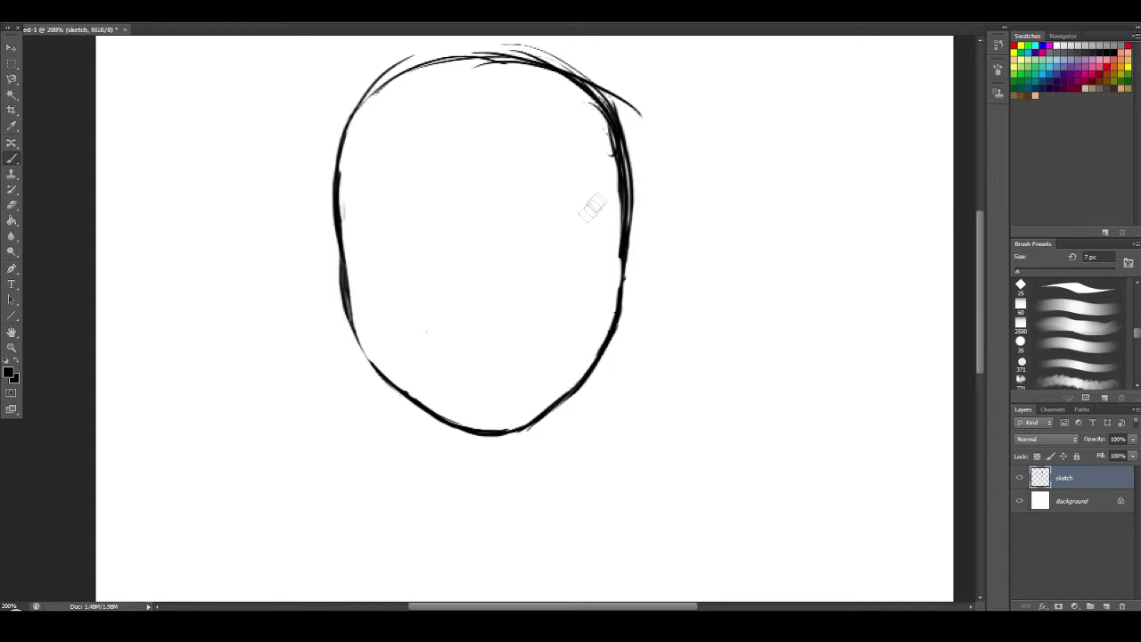
pyautogui.moveTo(612, 169); pyautogui.dragTo(615, 258)
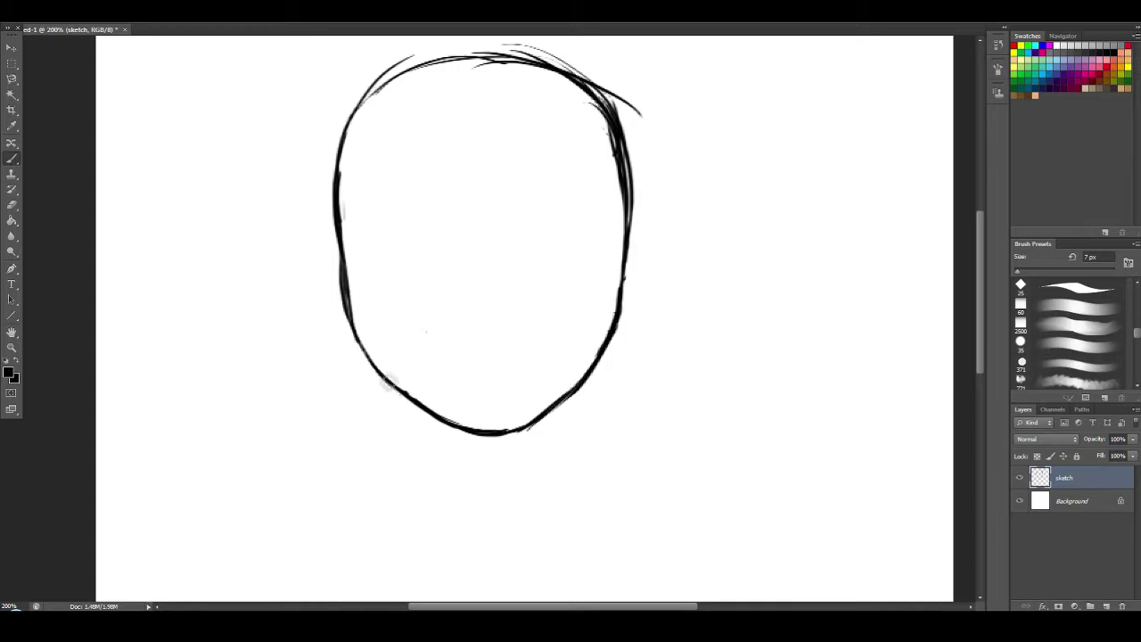
# Draw the two sides of the neck downward from the jaw with doubled strokes.
pyautogui.moveTo(376, 361); pyautogui.dragTo(369, 479)
pyautogui.moveTo(574, 389); pyautogui.dragTo(579, 524)
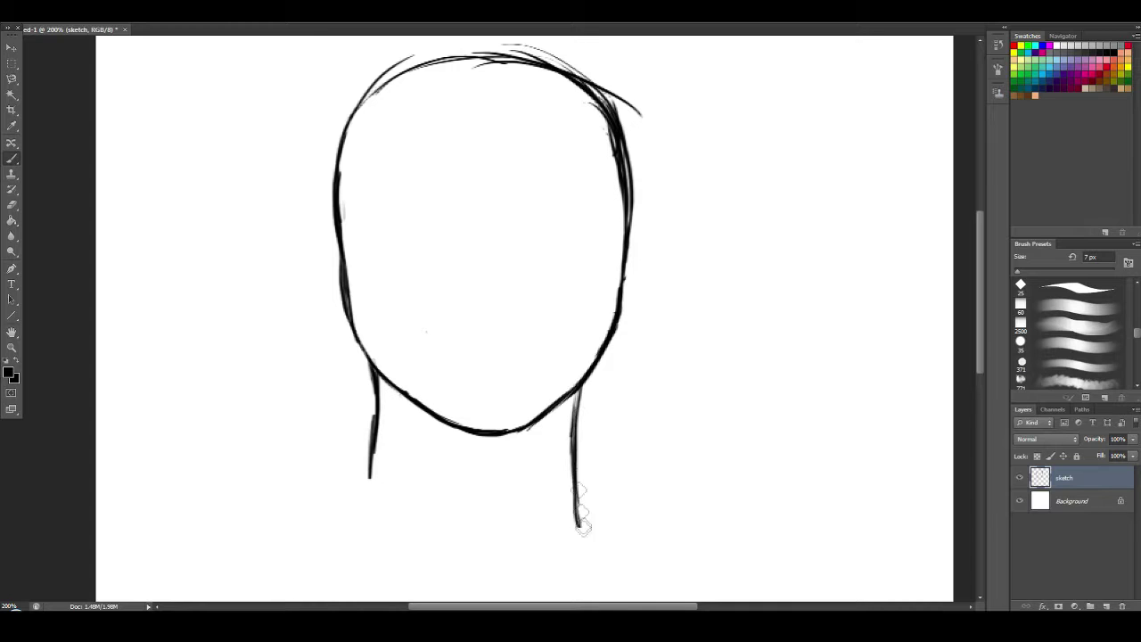
pyautogui.moveTo(381, 412); pyautogui.dragTo(366, 522)
pyautogui.moveTo(590, 378); pyautogui.dragTo(590, 551)
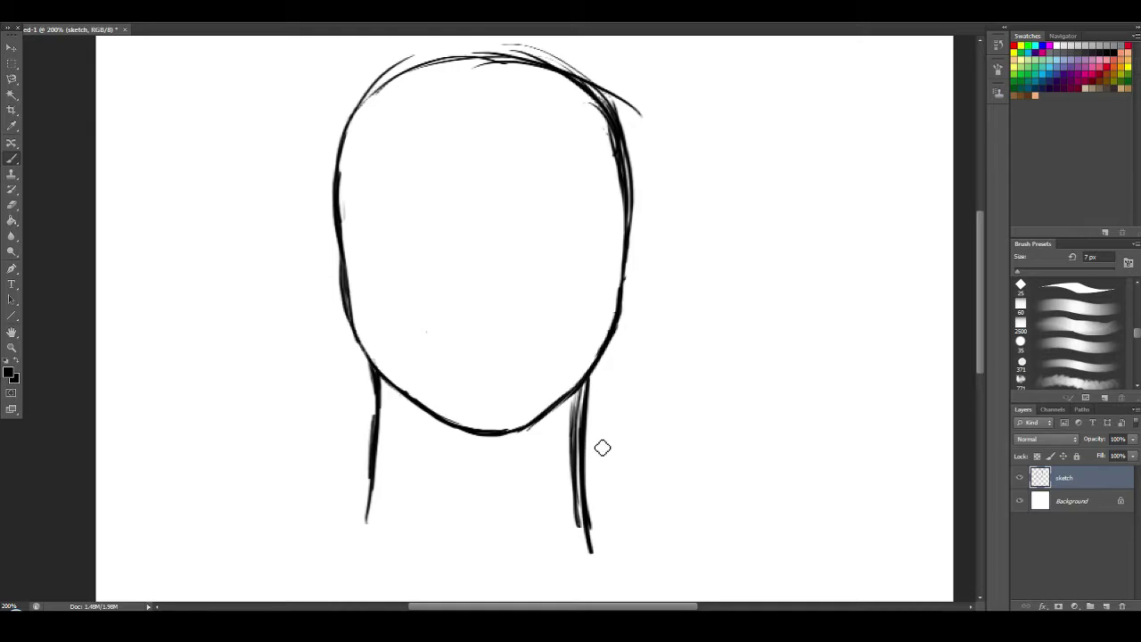
# Sketch a side-swept hairline across the forehead, from a small notch at the upper right down to the left temple.
pyautogui.scroll(1, 526, 276)
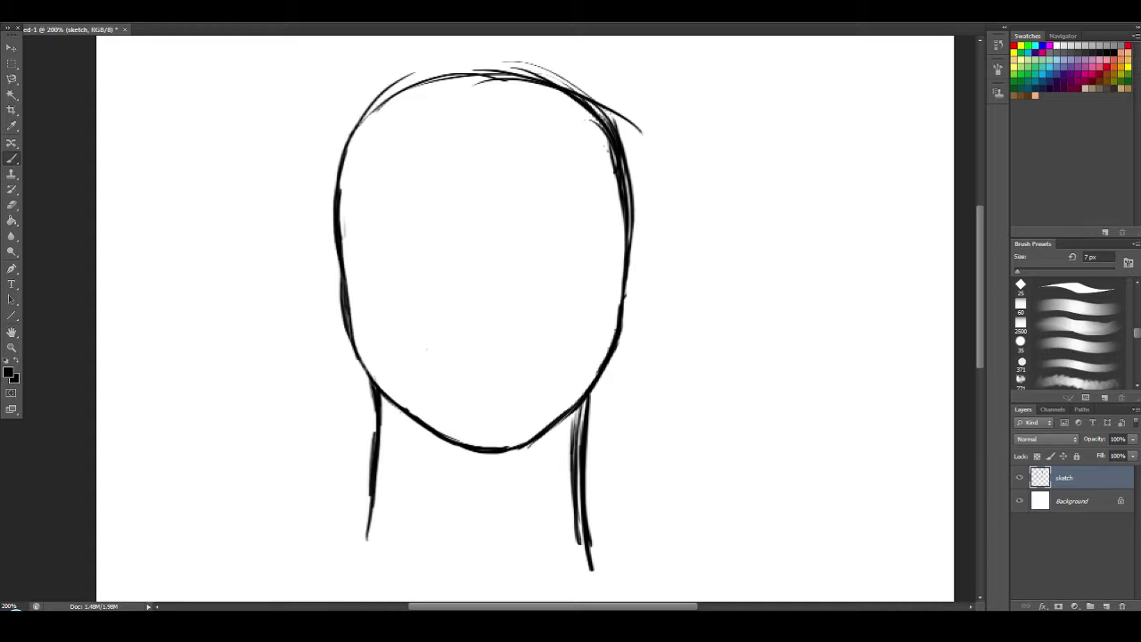
pyautogui.moveTo(579, 180)
pyautogui.mouseDown()
pyautogui.moveTo(611, 133)
pyautogui.moveTo(595, 165)
pyautogui.moveTo(552, 153)
pyautogui.mouseUp()
pyautogui.moveTo(377, 335); pyautogui.dragTo(394, 228)
pyautogui.moveTo(368, 290); pyautogui.dragTo(456, 189)
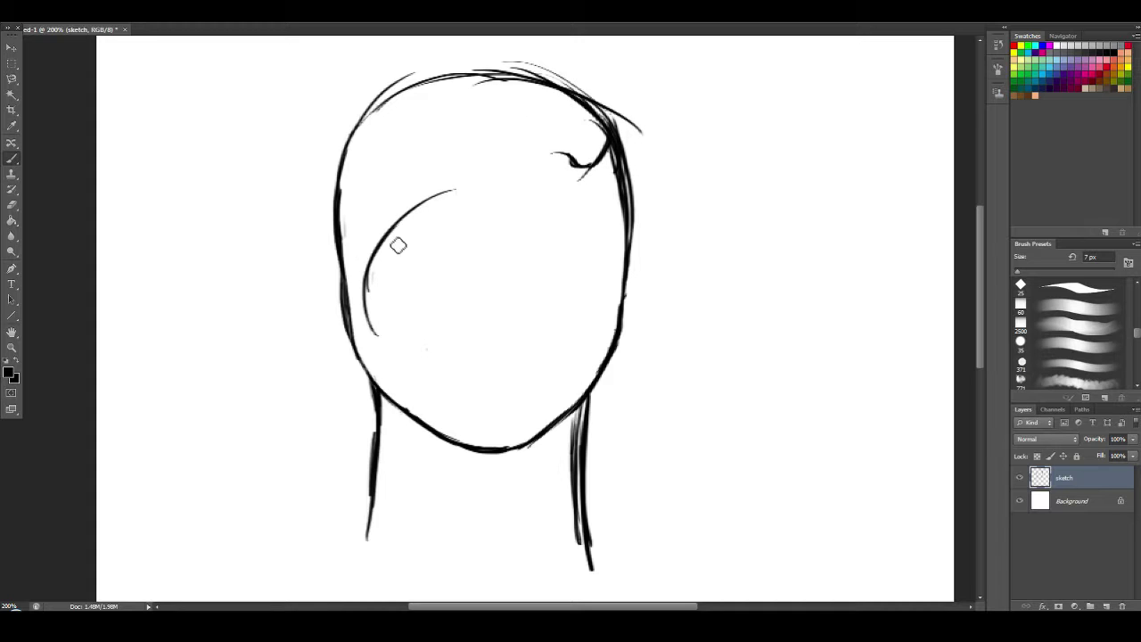
pyautogui.moveTo(395, 236); pyautogui.dragTo(533, 185)
pyautogui.moveTo(458, 211)
pyautogui.mouseDown()
pyautogui.moveTo(553, 162)
pyautogui.moveTo(389, 249)
pyautogui.mouseUp()
pyautogui.moveTo(424, 226); pyautogui.dragTo(364, 263)
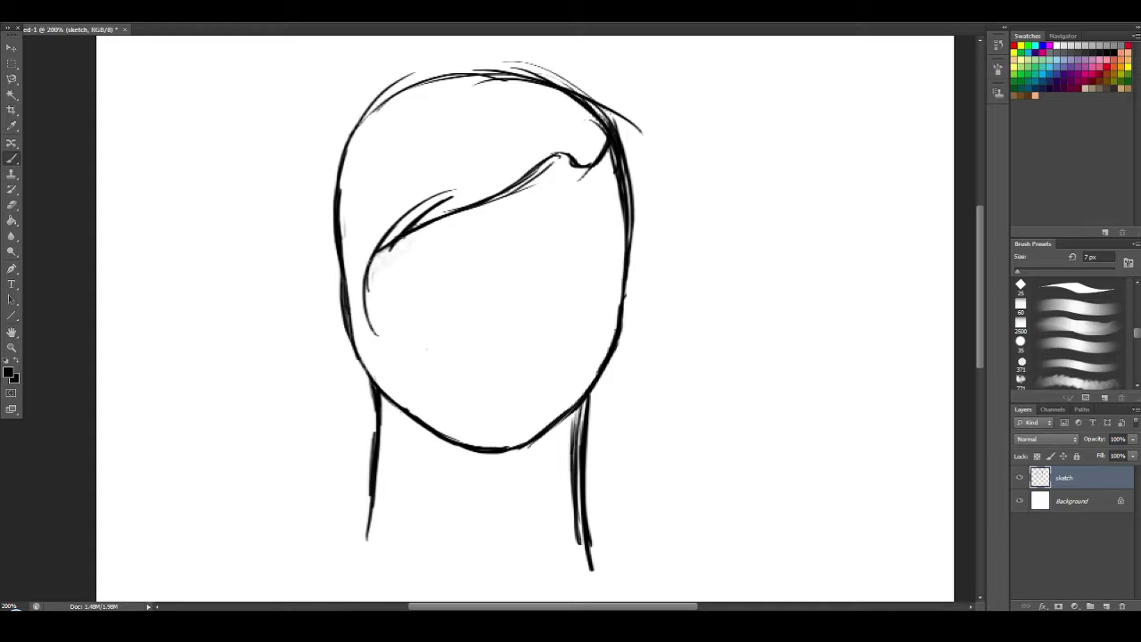
# Draw the left sideburn with short tapered strokes and erase the head outline beside and above it.
pyautogui.moveTo(399, 211)
pyautogui.mouseDown()
pyautogui.moveTo(368, 257)
pyautogui.moveTo(376, 333)
pyautogui.mouseUp()
pyautogui.moveTo(355, 271)
pyautogui.mouseDown()
pyautogui.moveTo(359, 300)
pyautogui.moveTo(334, 254)
pyautogui.moveTo(367, 318)
pyautogui.moveTo(359, 348)
pyautogui.mouseUp()
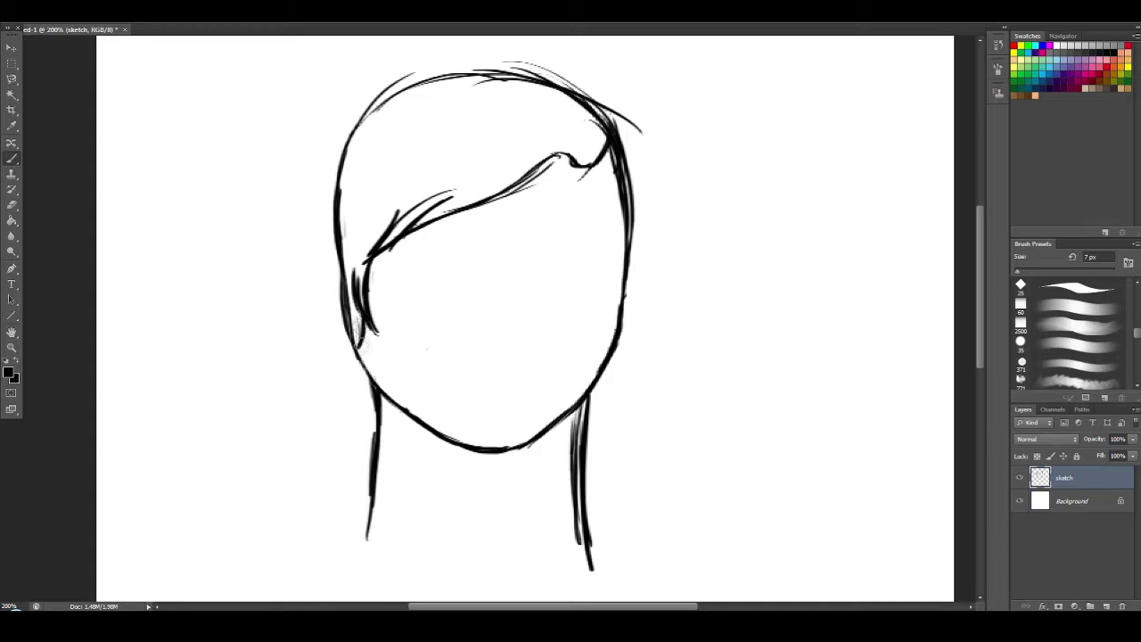
pyautogui.moveTo(349, 293); pyautogui.dragTo(361, 346)
pyautogui.moveTo(337, 266)
pyautogui.mouseDown()
pyautogui.moveTo(343, 319)
pyautogui.moveTo(356, 127)
pyautogui.mouseUp()
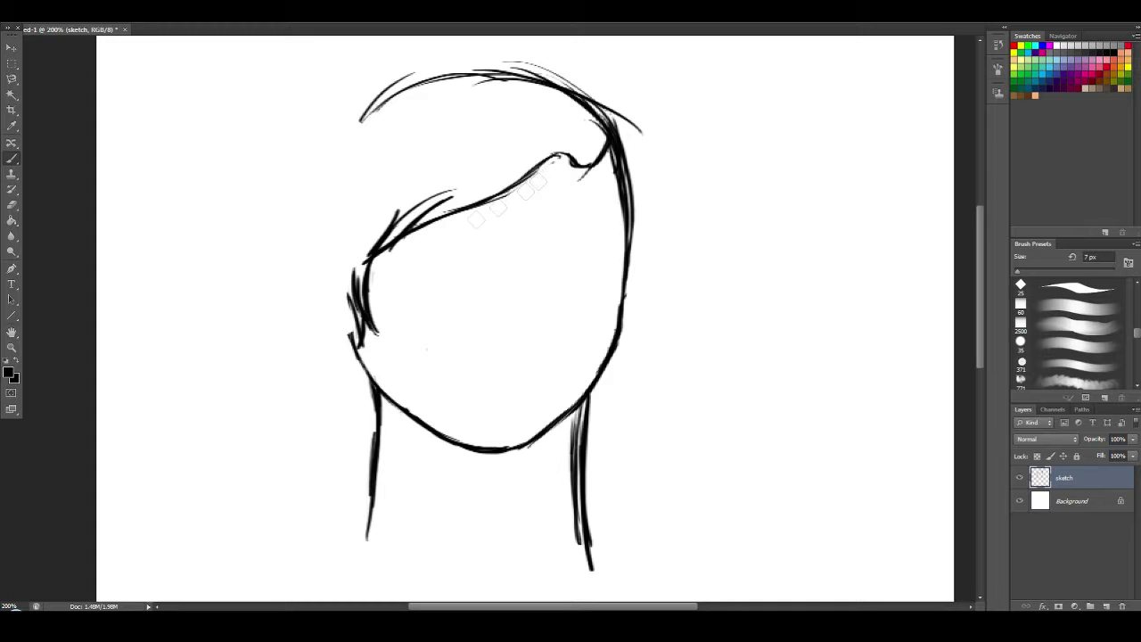
# Strengthen the fringe line and left sideburn with extra hair strokes, and erase the circle's outline across the top of the head.
pyautogui.moveTo(615, 151)
pyautogui.mouseDown()
pyautogui.moveTo(581, 171)
pyautogui.moveTo(544, 164)
pyautogui.moveTo(456, 215)
pyautogui.mouseUp()
pyautogui.moveTo(489, 184); pyautogui.dragTo(457, 216)
pyautogui.moveTo(355, 269)
pyautogui.mouseDown()
pyautogui.moveTo(380, 329)
pyautogui.moveTo(358, 322)
pyautogui.mouseUp()
pyautogui.press('e')
pyautogui.moveTo(369, 97)
pyautogui.mouseDown()
pyautogui.moveTo(542, 76)
pyautogui.moveTo(607, 118)
pyautogui.moveTo(623, 233)
pyautogui.moveTo(629, 151)
pyautogui.mouseUp()
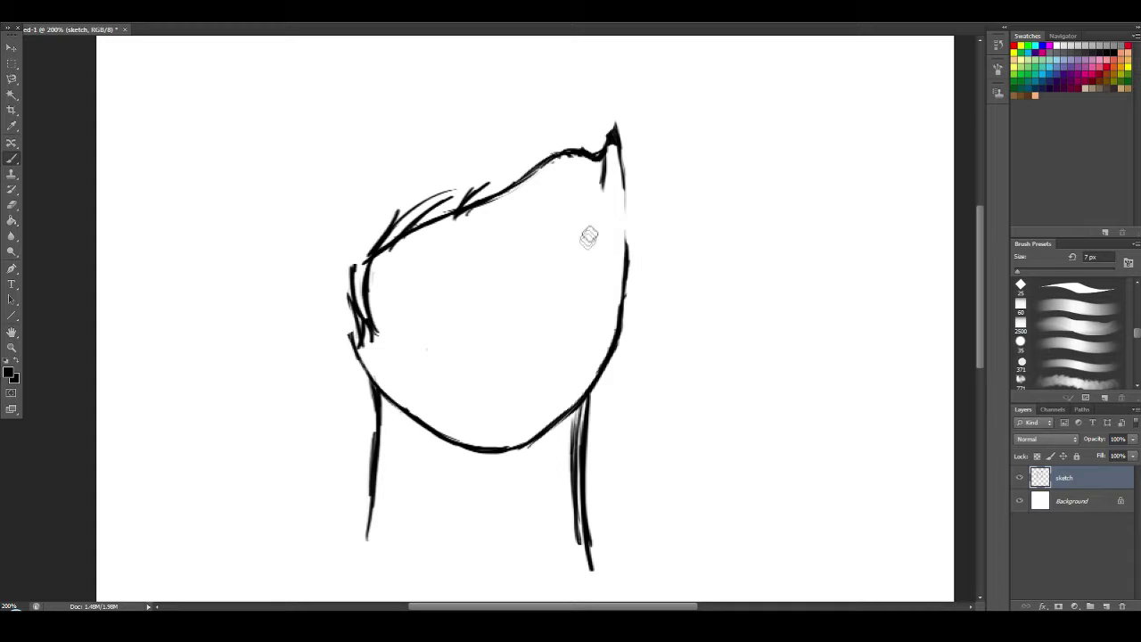
# Draw the right temple hairline and replace the outline beside it with a small ear wearing a round stud earring.
pyautogui.moveTo(618, 283)
pyautogui.mouseDown()
pyautogui.moveTo(608, 170)
pyautogui.moveTo(618, 278)
pyautogui.moveTo(624, 233)
pyautogui.mouseUp()
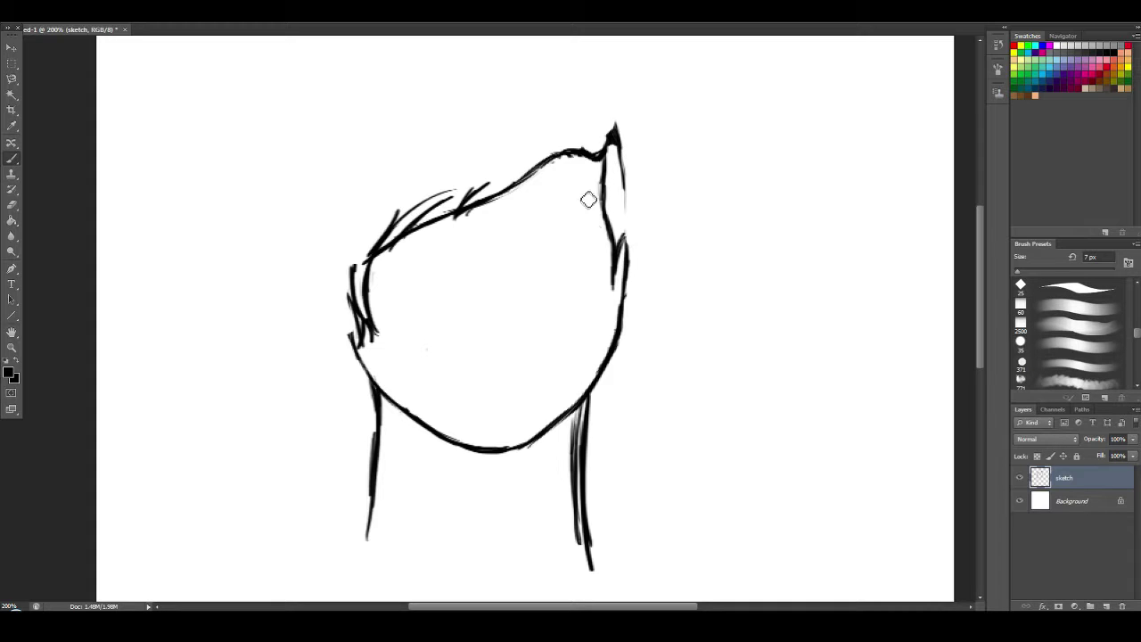
pyautogui.moveTo(633, 281)
pyautogui.mouseDown()
pyautogui.moveTo(635, 247)
pyautogui.moveTo(631, 296)
pyautogui.mouseUp()
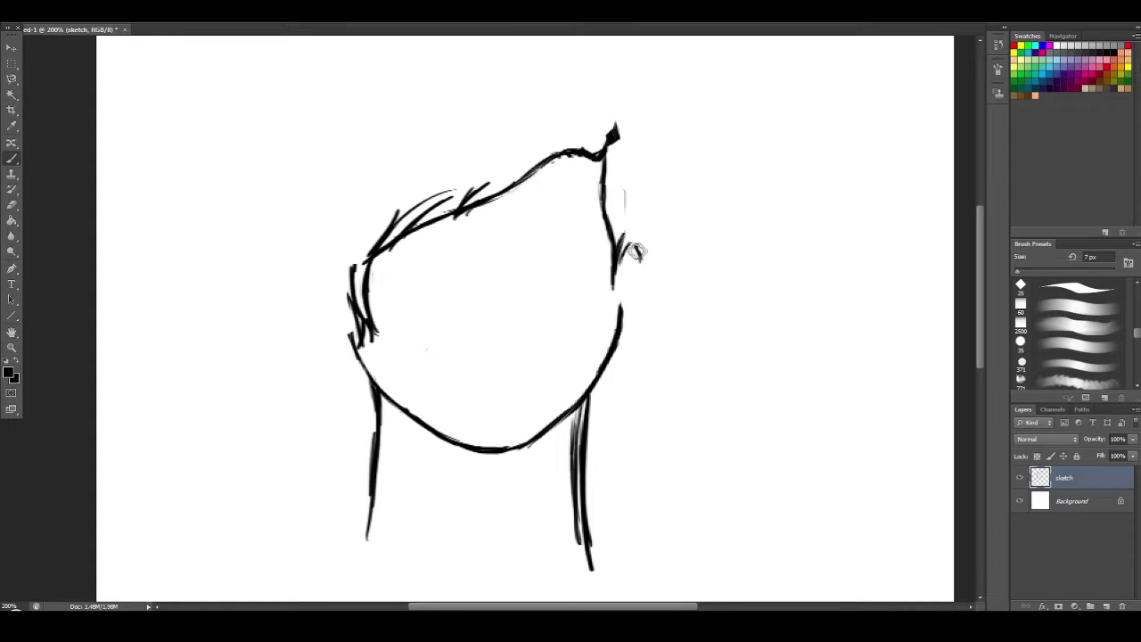
pyautogui.moveTo(637, 252)
pyautogui.mouseDown()
pyautogui.moveTo(644, 291)
pyautogui.moveTo(642, 247)
pyautogui.mouseUp()
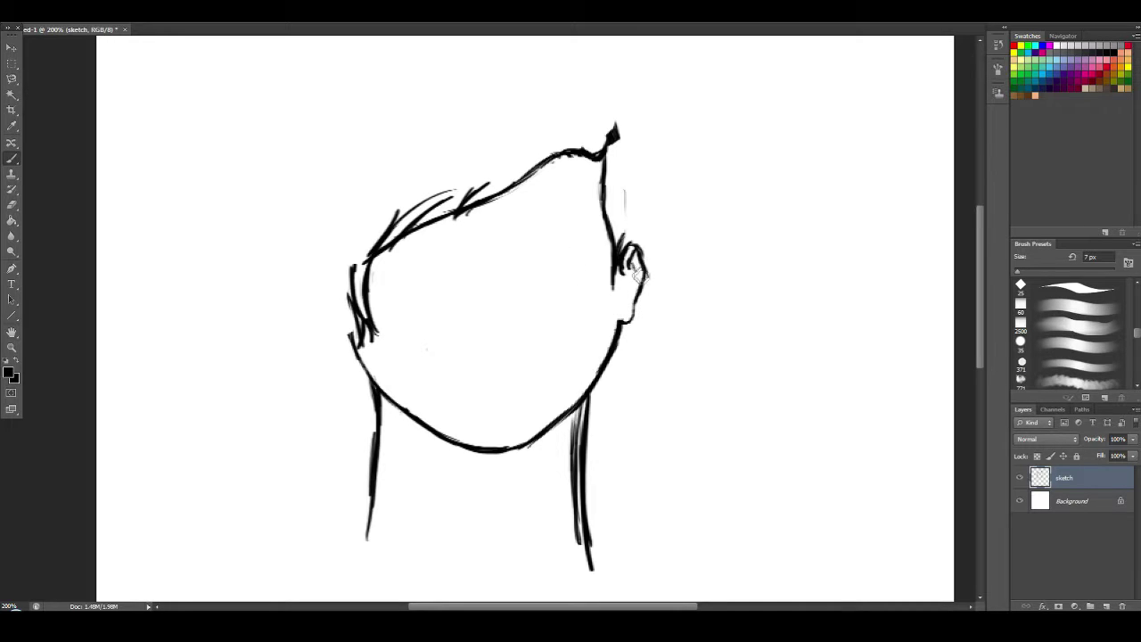
pyautogui.moveTo(638, 272); pyautogui.dragTo(625, 303)
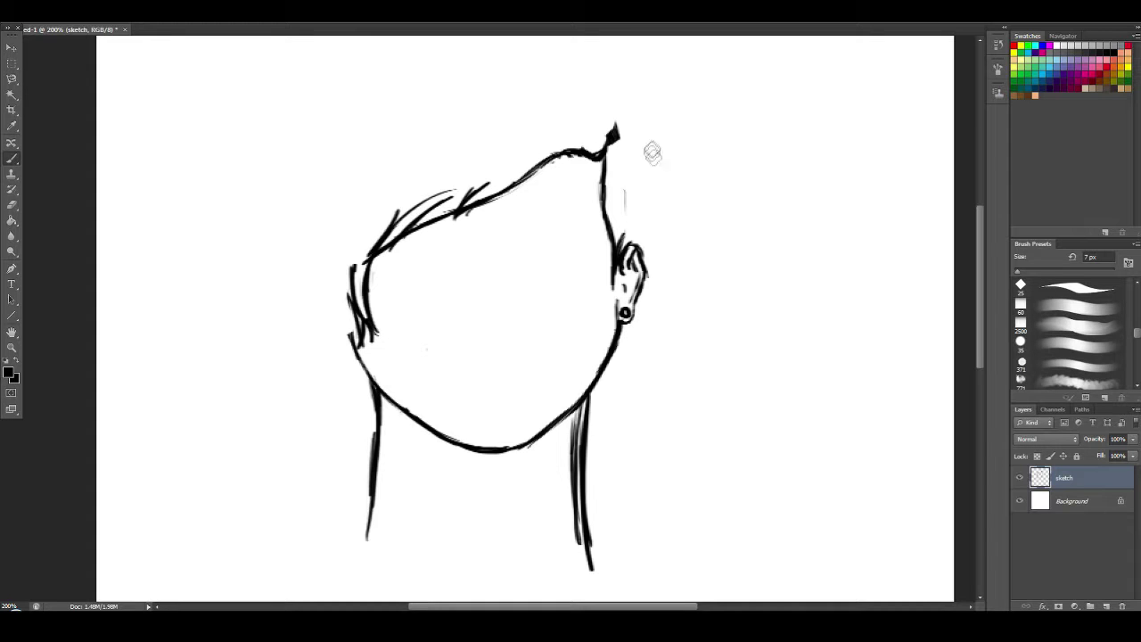
# Draw the outer hair edges above the right ear and along the left temple, plus a small tuft at the upper right.
pyautogui.moveTo(625, 139); pyautogui.dragTo(640, 260)
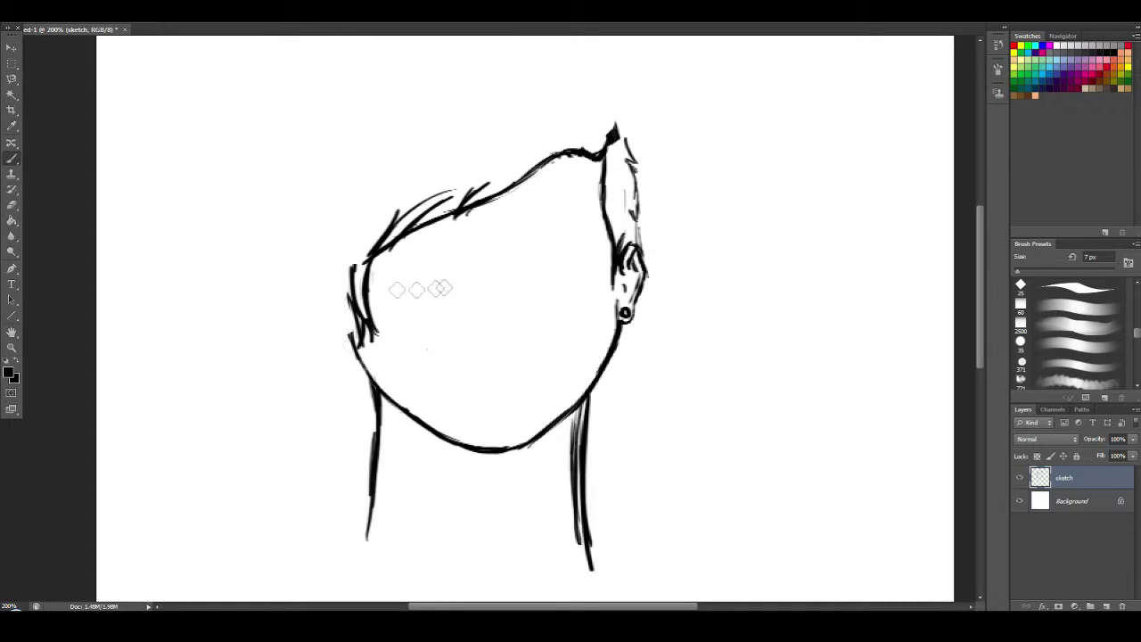
pyautogui.moveTo(341, 224); pyautogui.dragTo(346, 326)
pyautogui.moveTo(349, 280); pyautogui.dragTo(363, 343)
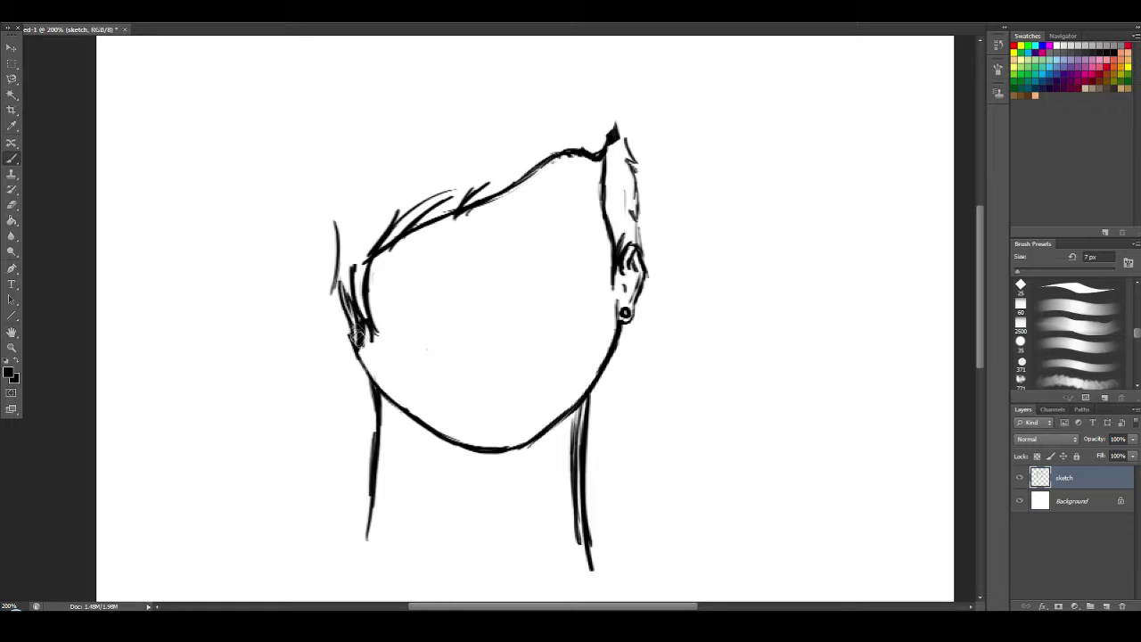
pyautogui.moveTo(336, 227); pyautogui.dragTo(332, 290)
pyautogui.moveTo(618, 130)
pyautogui.mouseDown()
pyautogui.moveTo(599, 82)
pyautogui.moveTo(581, 85)
pyautogui.mouseUp()
pyautogui.moveTo(623, 142); pyautogui.dragTo(616, 124)
# Complete the hair silhouette with tapered strokes up the left side and over the crown to the upper-right tuft.
pyautogui.moveTo(491, 289); pyautogui.dragTo(517, 314)
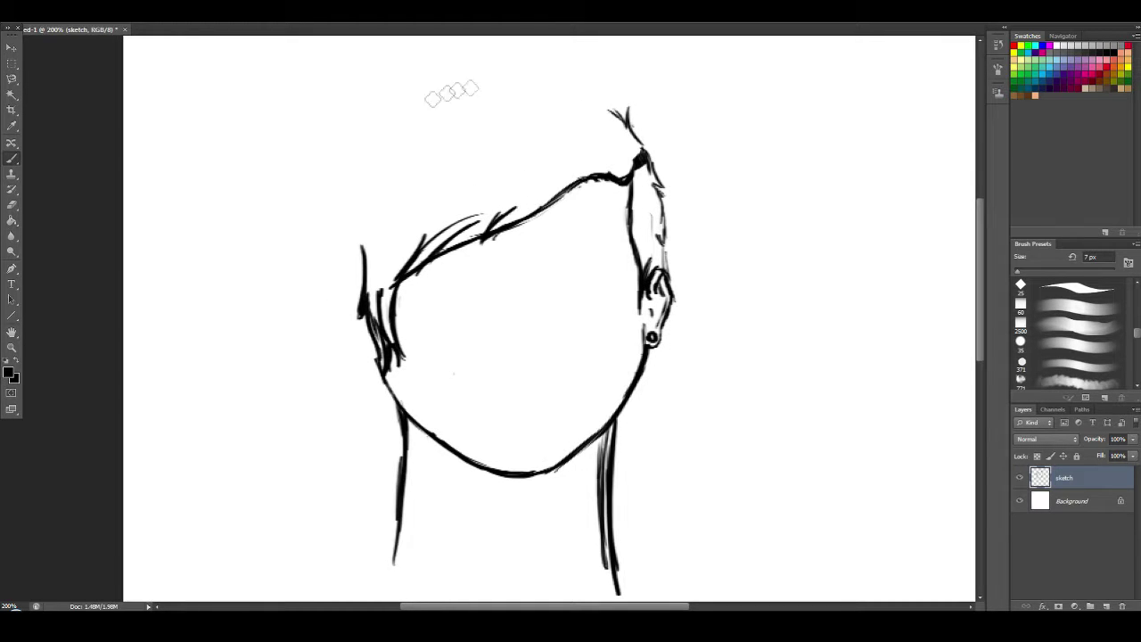
pyautogui.moveTo(372, 138)
pyautogui.mouseDown()
pyautogui.moveTo(340, 203)
pyautogui.moveTo(363, 268)
pyautogui.mouseUp()
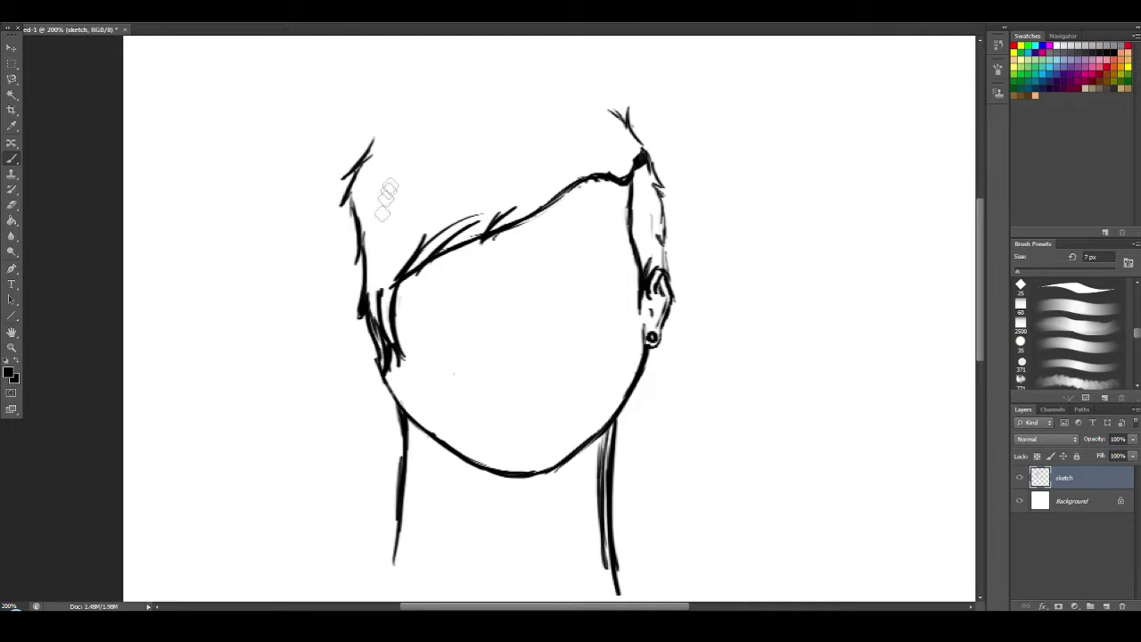
pyautogui.moveTo(379, 145)
pyautogui.mouseDown()
pyautogui.moveTo(458, 107)
pyautogui.moveTo(598, 107)
pyautogui.moveTo(540, 92)
pyautogui.mouseUp()
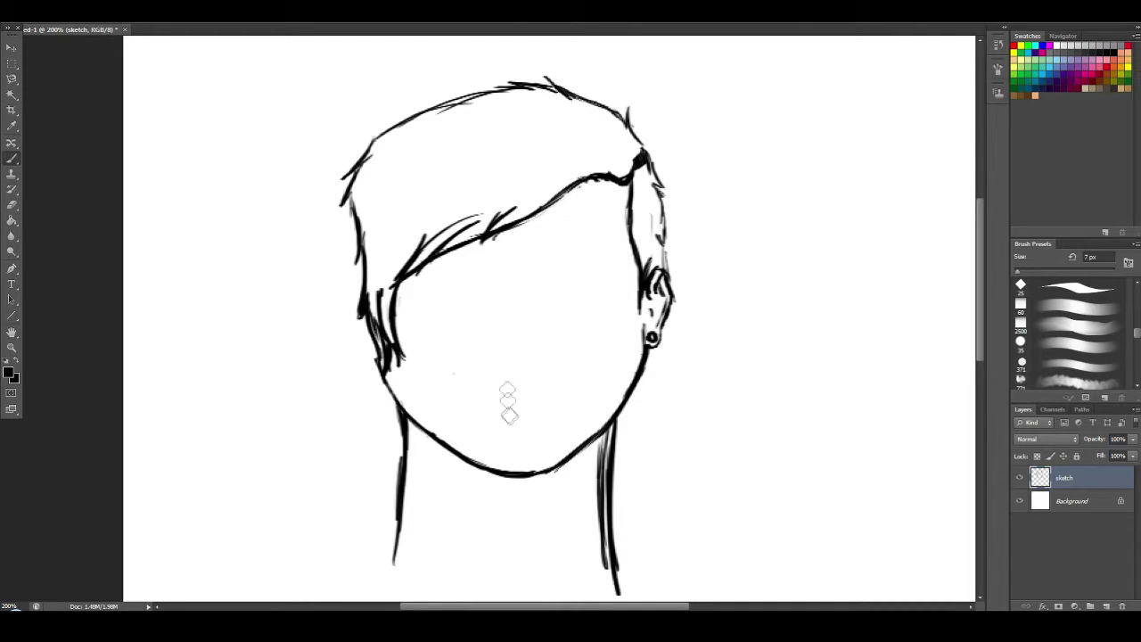
# Draw the partly visible left ear beside the sideburn, with inner folds and a dark stud earring.
pyautogui.moveTo(509, 402); pyautogui.dragTo(516, 368)
pyautogui.moveTo(363, 254); pyautogui.dragTo(365, 299)
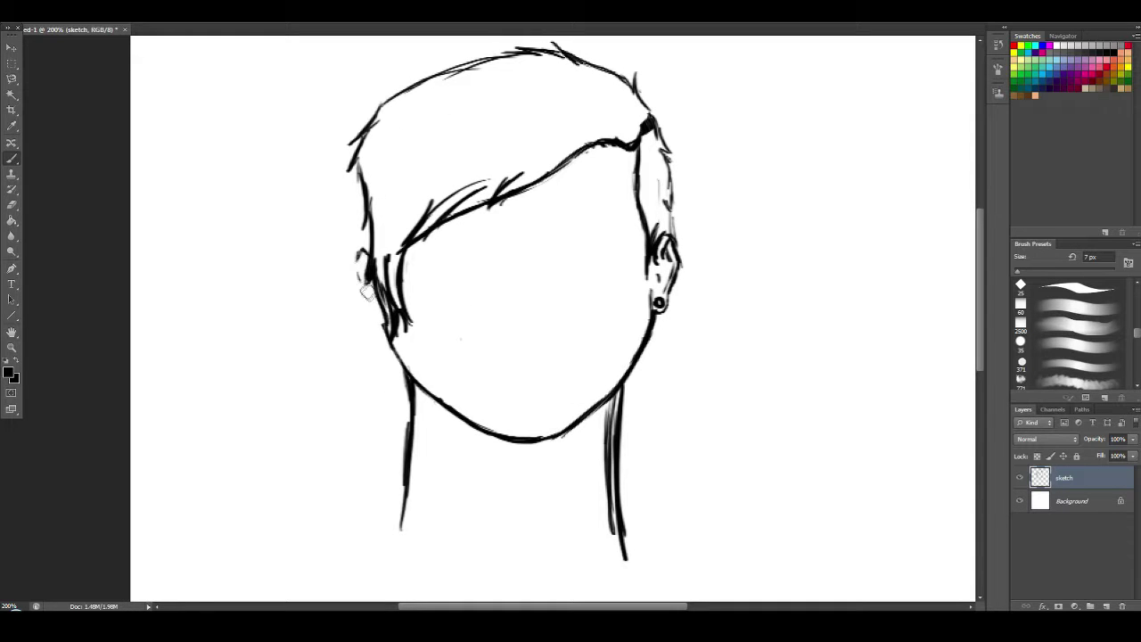
pyautogui.moveTo(362, 254)
pyautogui.mouseDown()
pyautogui.moveTo(378, 315)
pyautogui.moveTo(368, 286)
pyautogui.mouseUp()
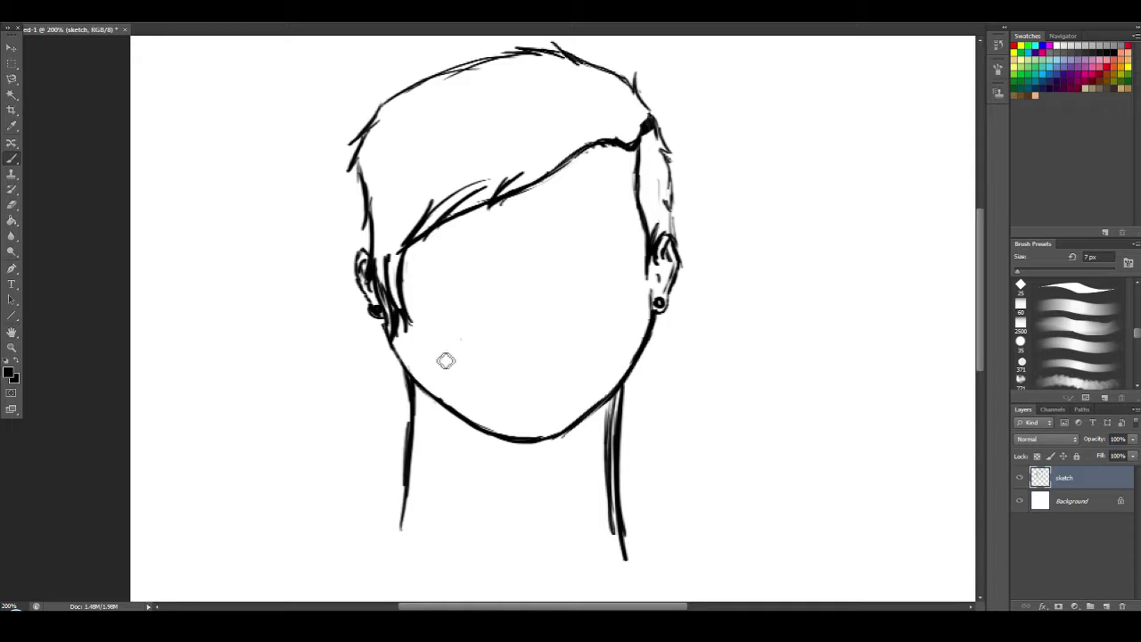
# Add loose diagonal strand lines inside the hair following the sweep of the fringe, and reinforce the hair edge above the right ear.
pyautogui.moveTo(395, 239); pyautogui.dragTo(424, 154)
pyautogui.moveTo(466, 164)
pyautogui.mouseDown()
pyautogui.moveTo(526, 133)
pyautogui.moveTo(637, 113)
pyautogui.mouseUp()
pyautogui.moveTo(404, 123); pyautogui.dragTo(465, 86)
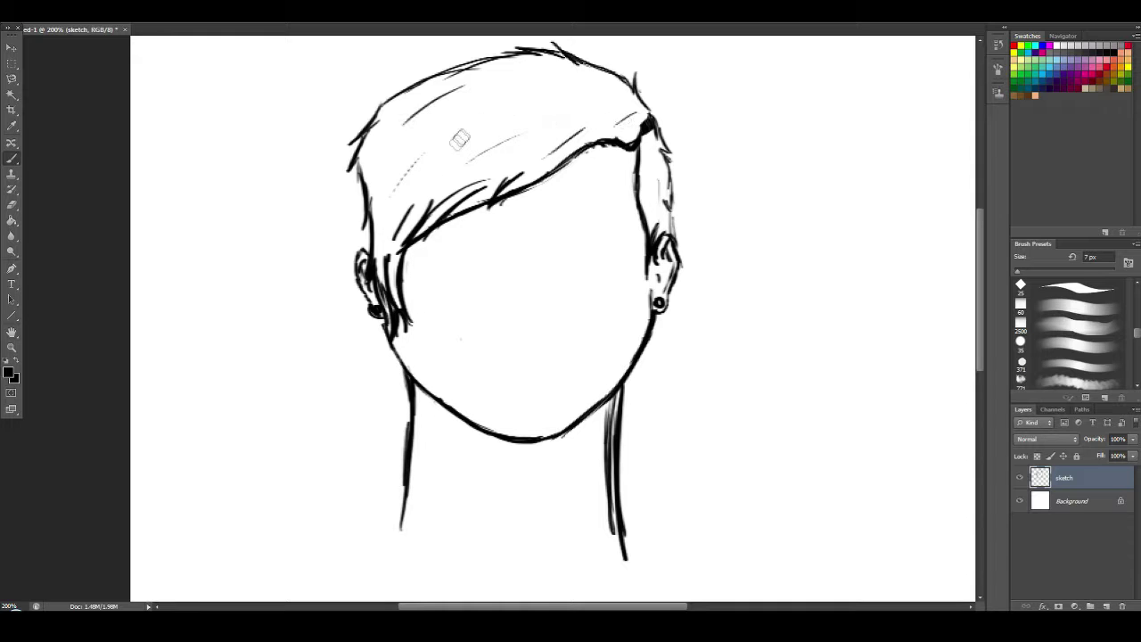
pyautogui.moveTo(449, 142); pyautogui.dragTo(486, 119)
pyautogui.moveTo(475, 158); pyautogui.dragTo(583, 78)
pyautogui.moveTo(668, 215); pyautogui.dragTo(676, 236)
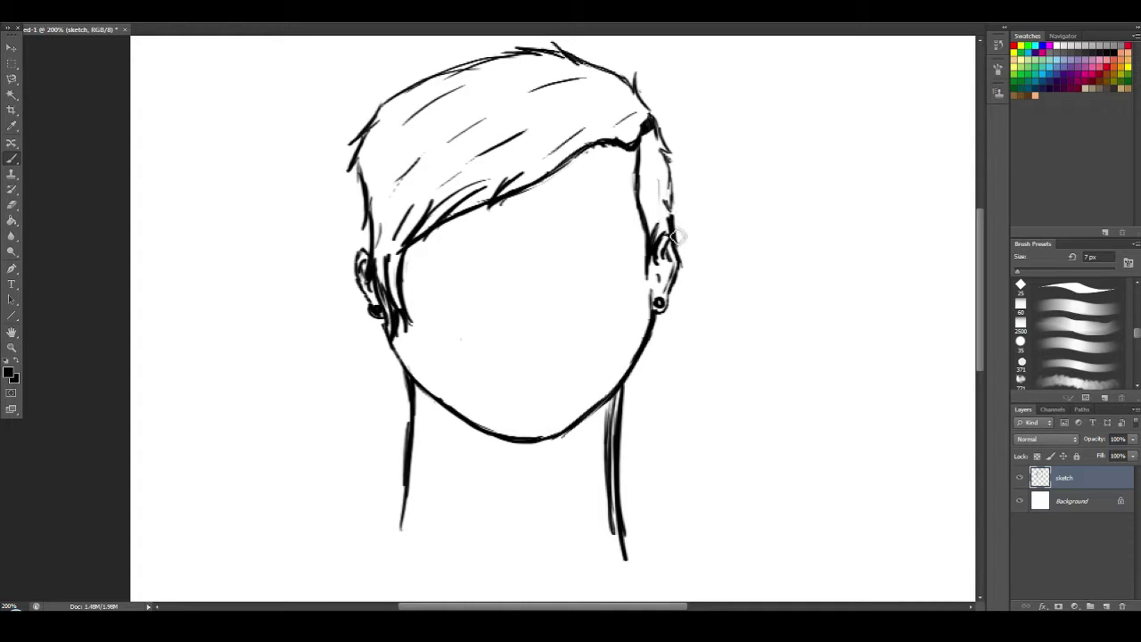
pyautogui.hotkey('ctrl', '+')
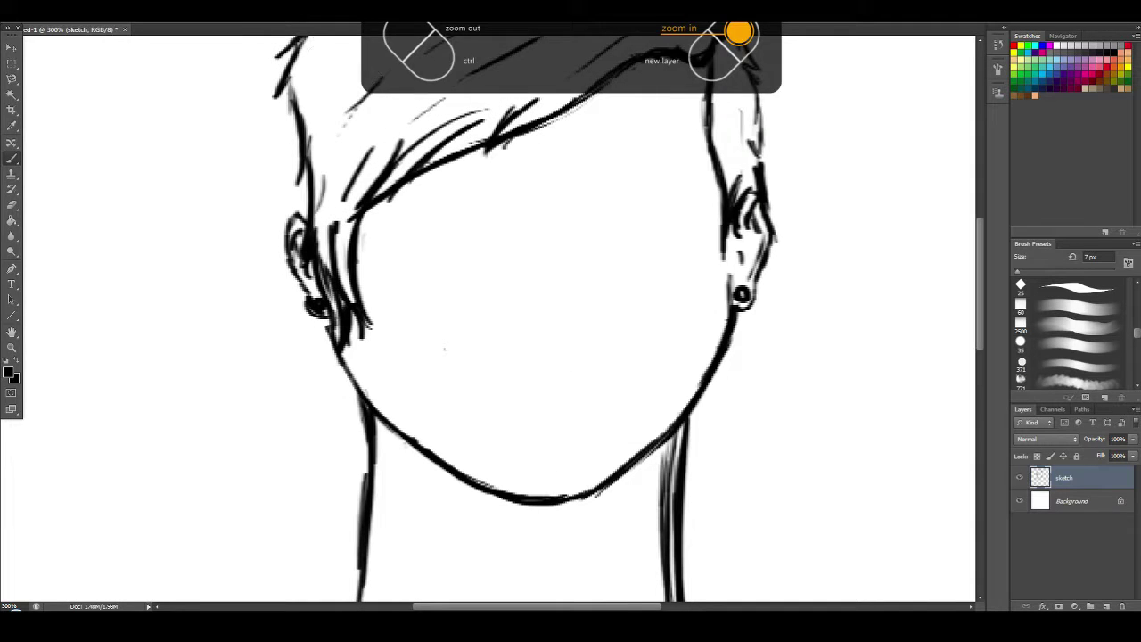
# With a 5 px brush, draw the right-hand eye as an almond outline with a round iris, and add a thin arched eyebrow above.
pyautogui.click(42, 15)
pyautogui.click(646, 372)
pyautogui.moveTo(576, 287)
pyautogui.mouseDown()
pyautogui.moveTo(569, 334)
pyautogui.moveTo(560, 329)
pyautogui.mouseUp()
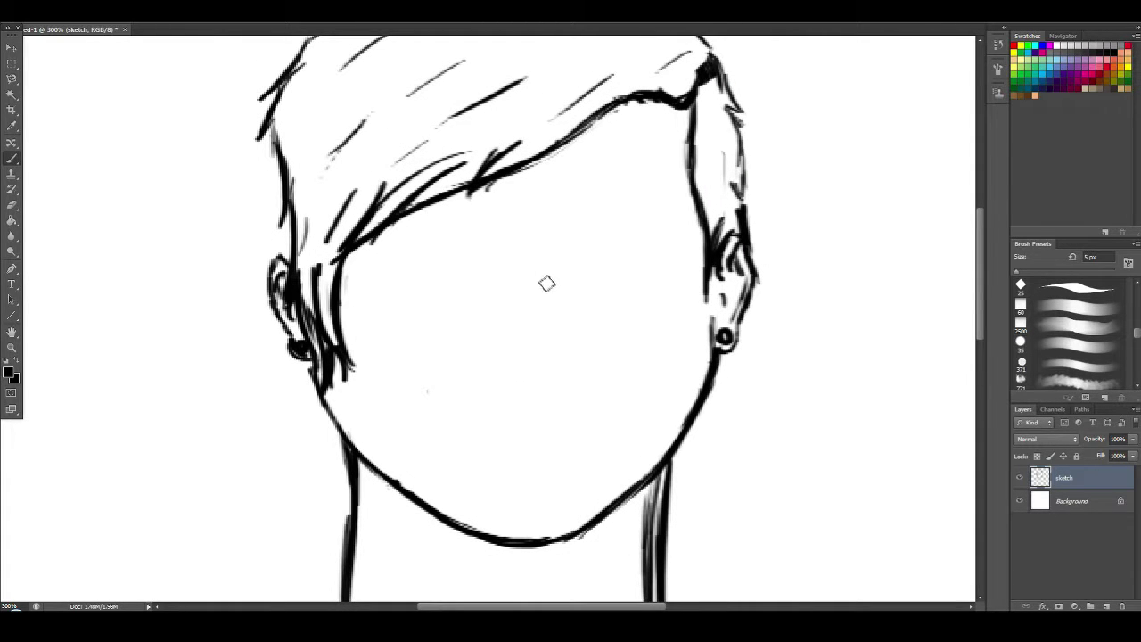
pyautogui.moveTo(574, 273)
pyautogui.mouseDown()
pyautogui.moveTo(598, 263)
pyautogui.moveTo(627, 266)
pyautogui.moveTo(579, 274)
pyautogui.moveTo(638, 273)
pyautogui.mouseUp()
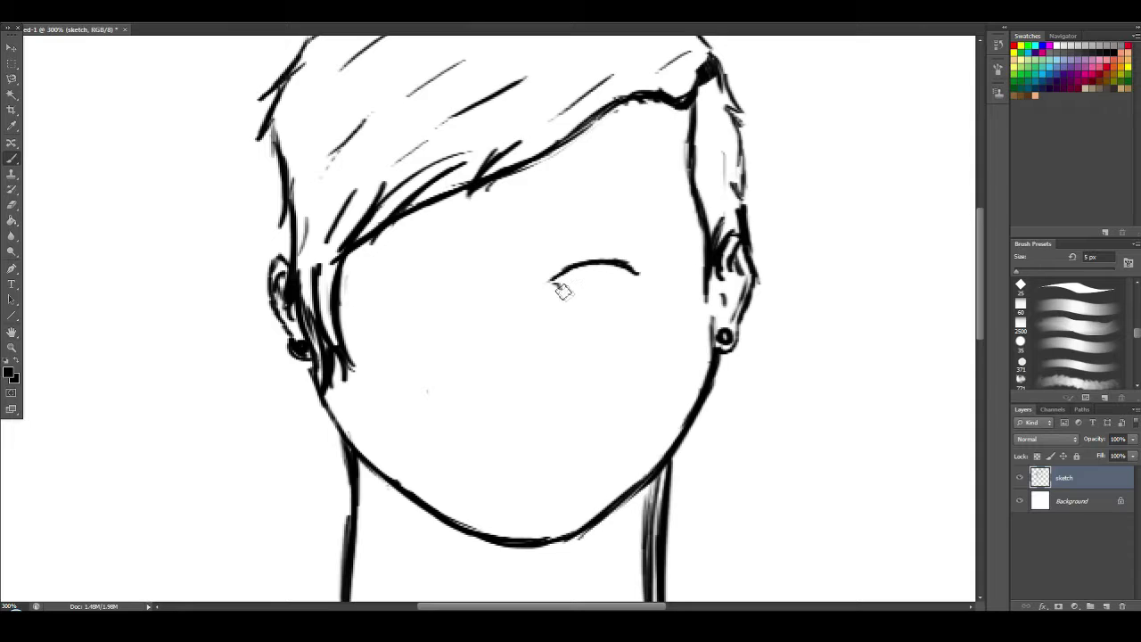
pyautogui.moveTo(556, 287)
pyautogui.mouseDown()
pyautogui.moveTo(615, 292)
pyautogui.moveTo(638, 275)
pyautogui.mouseUp()
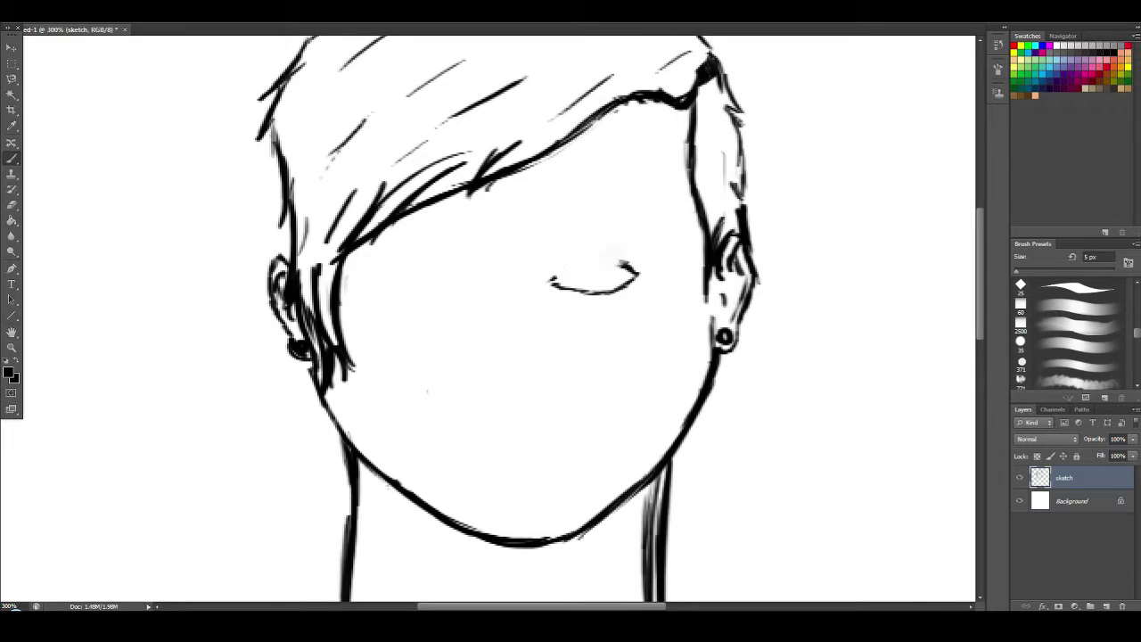
pyautogui.moveTo(580, 267); pyautogui.dragTo(626, 265)
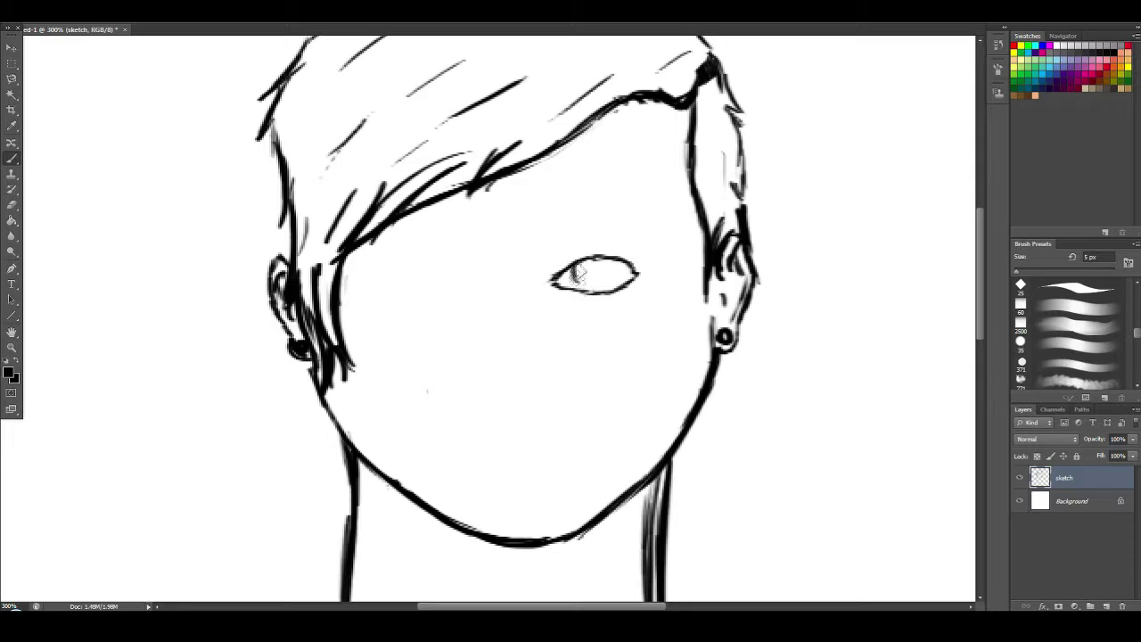
pyautogui.moveTo(579, 262); pyautogui.dragTo(581, 287)
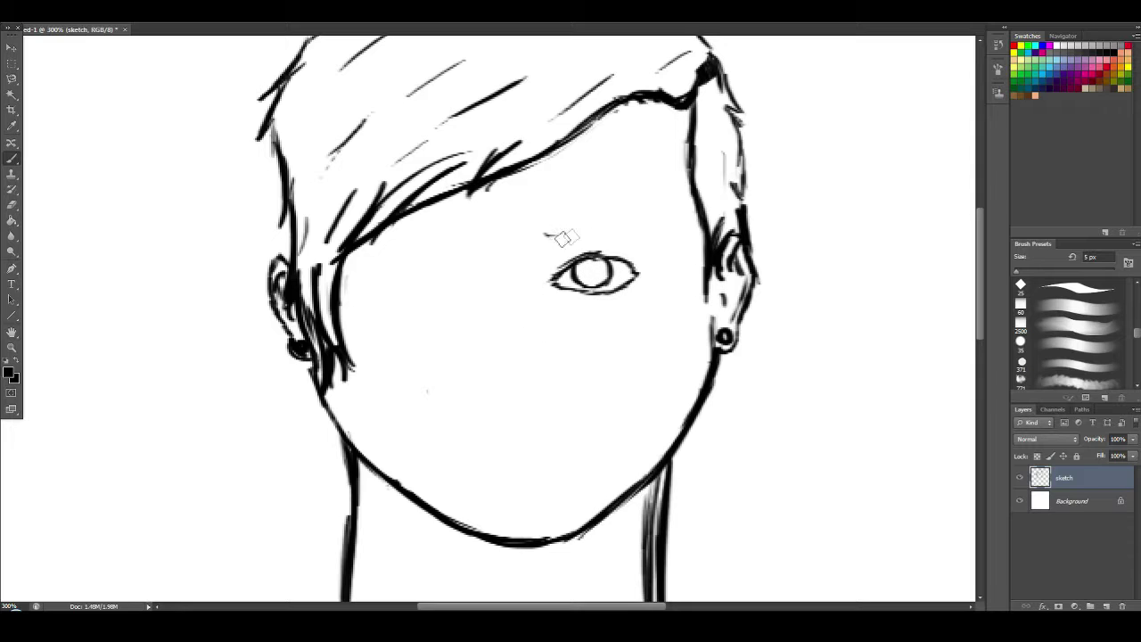
pyautogui.moveTo(561, 239)
pyautogui.mouseDown()
pyautogui.moveTo(657, 236)
pyautogui.moveTo(540, 230)
pyautogui.moveTo(659, 238)
pyautogui.mouseUp()
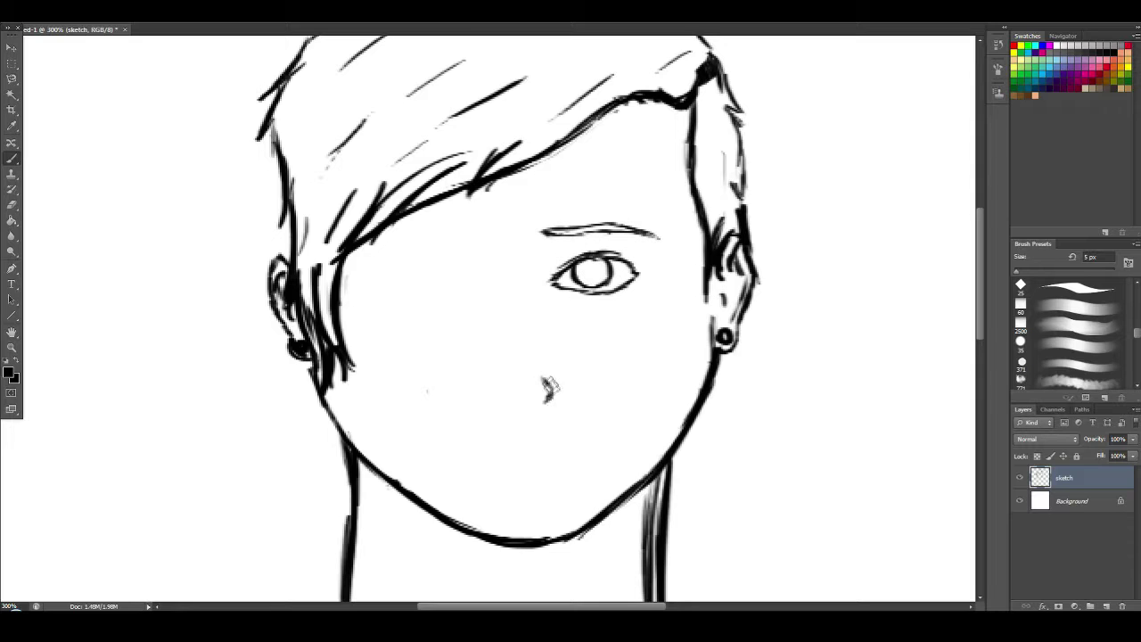
# Draw the nose with both nostrils and short bridge lines, and add small crease marks between the brows.
pyautogui.moveTo(487, 380); pyautogui.dragTo(489, 403)
pyautogui.moveTo(545, 380); pyautogui.dragTo(548, 403)
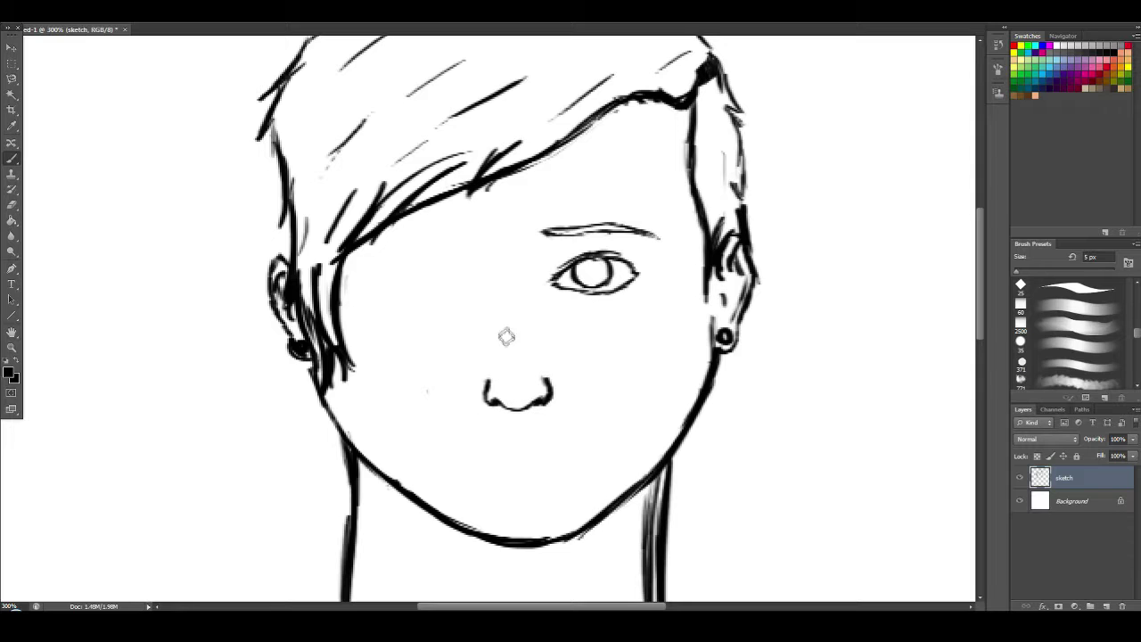
pyautogui.moveTo(502, 342)
pyautogui.mouseDown()
pyautogui.moveTo(499, 305)
pyautogui.moveTo(536, 243)
pyautogui.mouseUp()
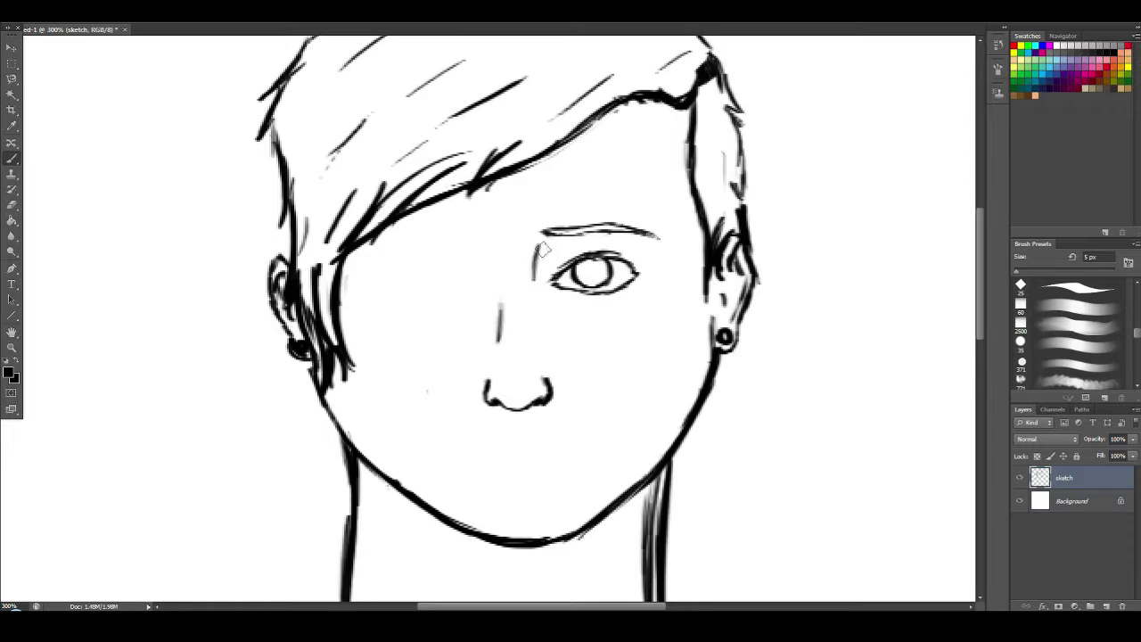
pyautogui.scroll(1, 526, 422)
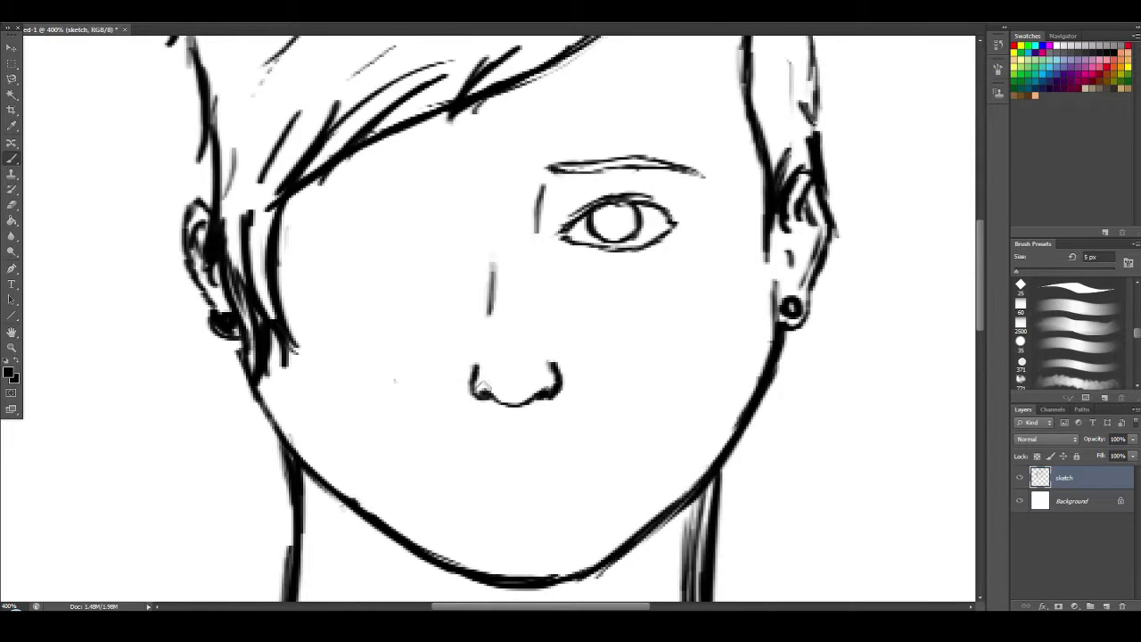
pyautogui.moveTo(480, 397); pyautogui.dragTo(482, 387)
pyautogui.moveTo(534, 159); pyautogui.dragTo(534, 142)
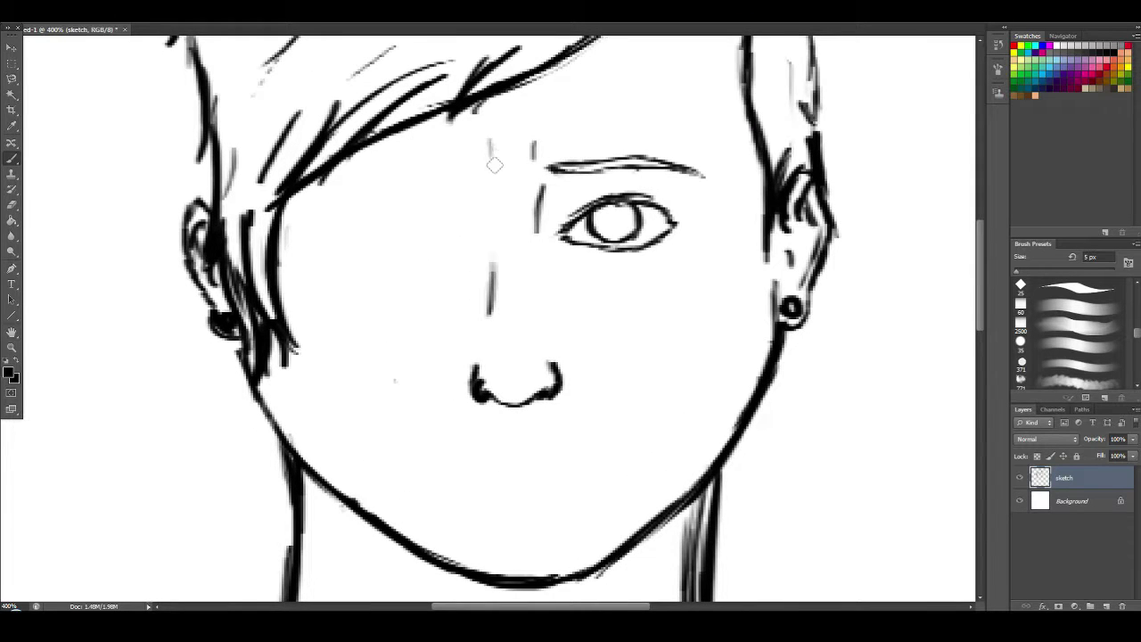
pyautogui.moveTo(539, 331); pyautogui.dragTo(493, 259)
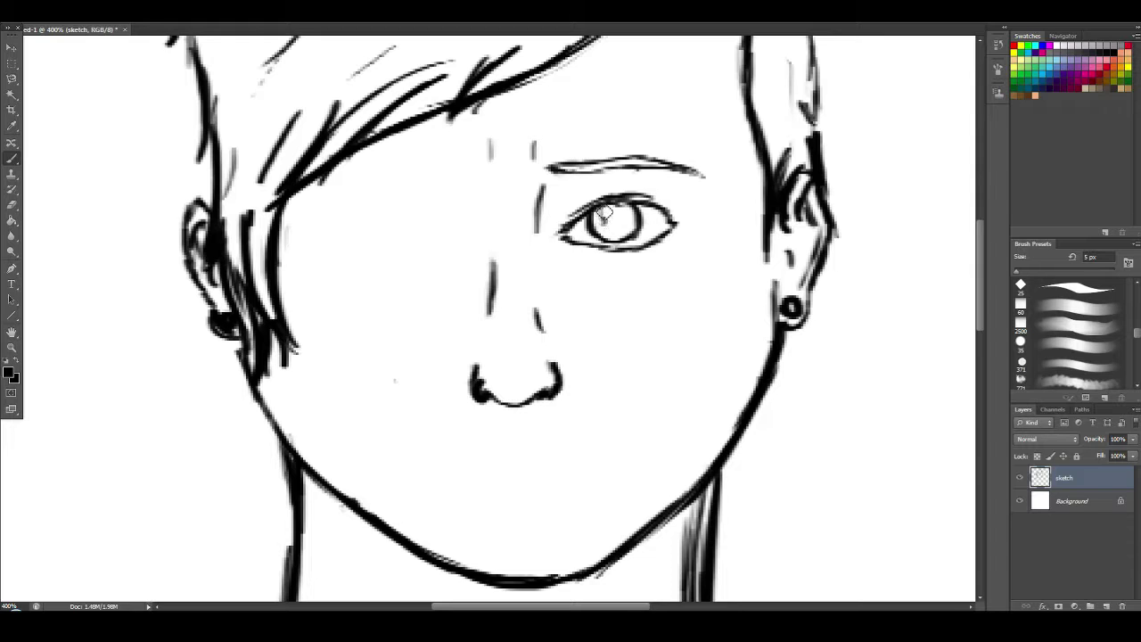
# Fill in the right-hand eye's pupil, and draw the mouth with its parting line, lower lip, chin crease and cheek line.
pyautogui.moveTo(622, 206); pyautogui.dragTo(617, 235)
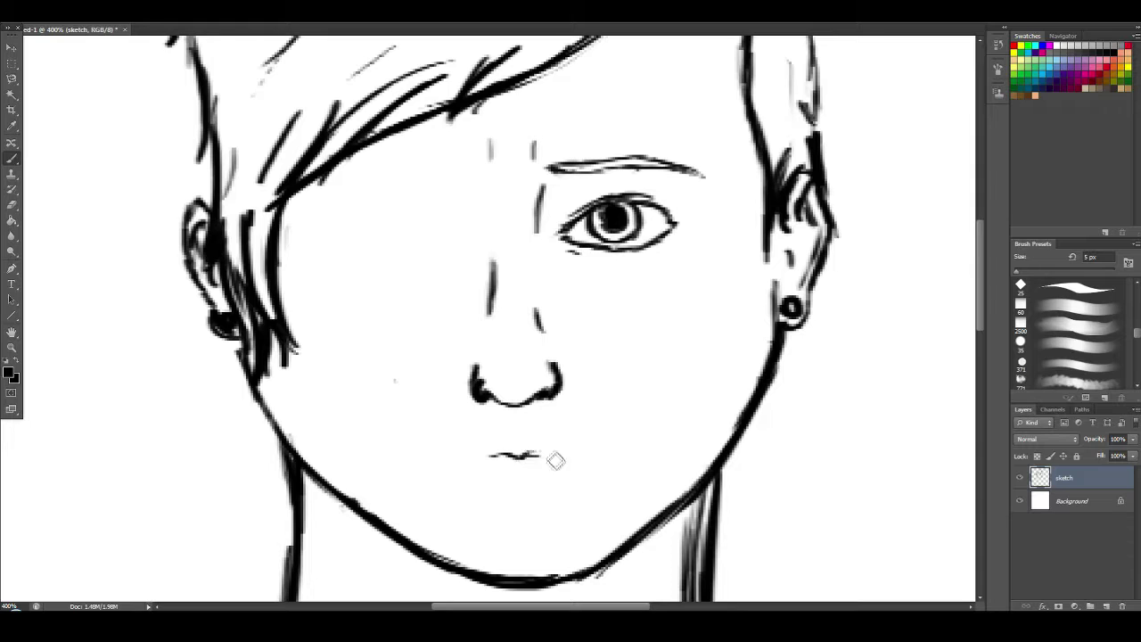
pyautogui.moveTo(553, 458); pyautogui.dragTo(606, 454)
pyautogui.moveTo(531, 456); pyautogui.dragTo(606, 455)
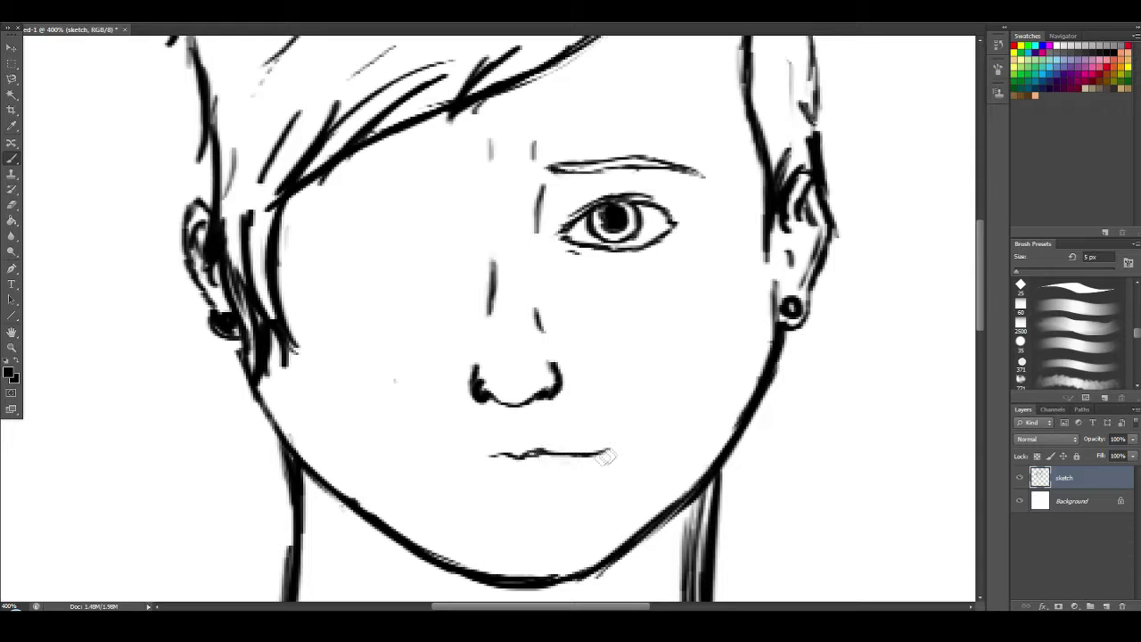
pyautogui.moveTo(493, 450)
pyautogui.mouseDown()
pyautogui.moveTo(437, 455)
pyautogui.moveTo(504, 455)
pyautogui.moveTo(517, 482)
pyautogui.moveTo(545, 482)
pyautogui.mouseUp()
pyautogui.moveTo(554, 480); pyautogui.dragTo(601, 451)
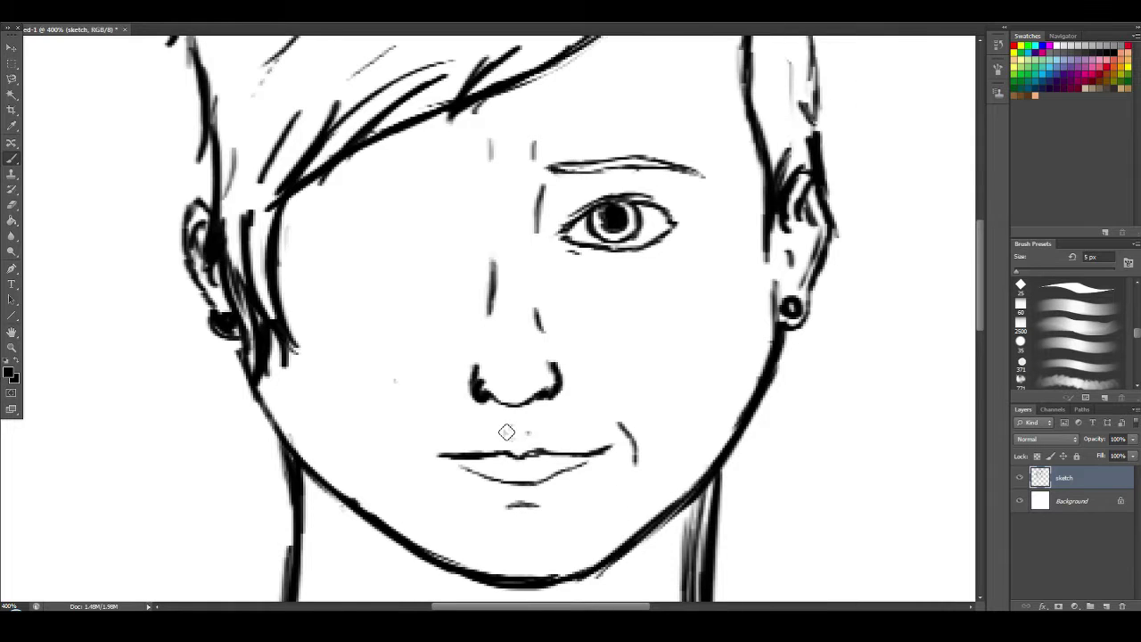
pyautogui.scroll(1, 506, 433)
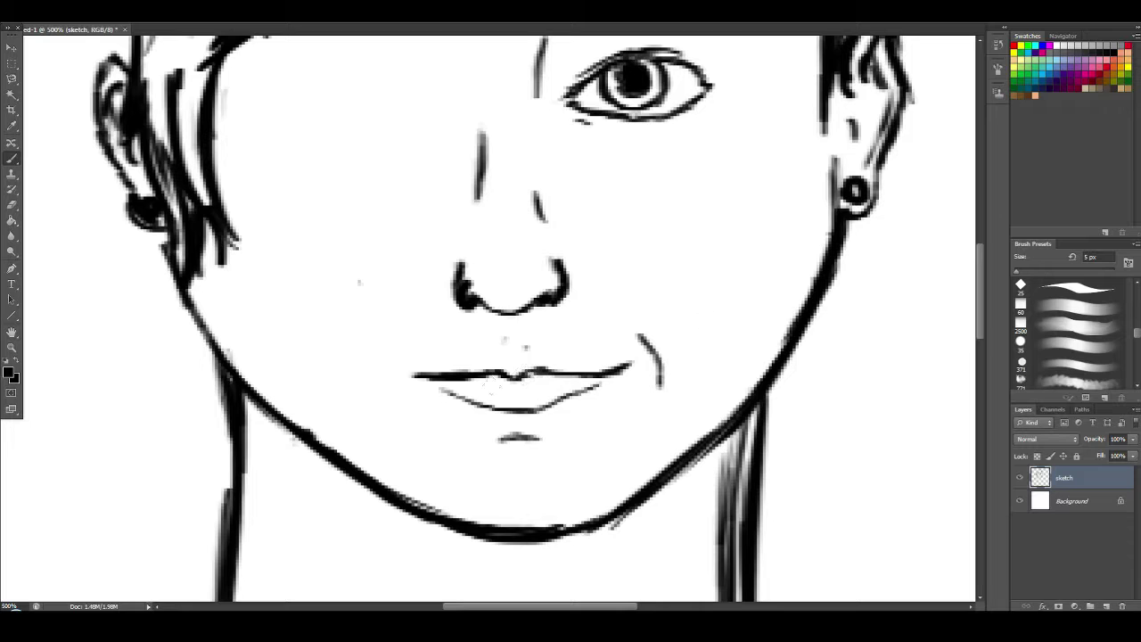
# Draw the left-hand eye to match the other one, with an almond outline, round iris and dark pupil.
pyautogui.hotkey('ctrl', '-')
pyautogui.hotkey('ctrl', '-')
pyautogui.hotkey('ctrl', '-')
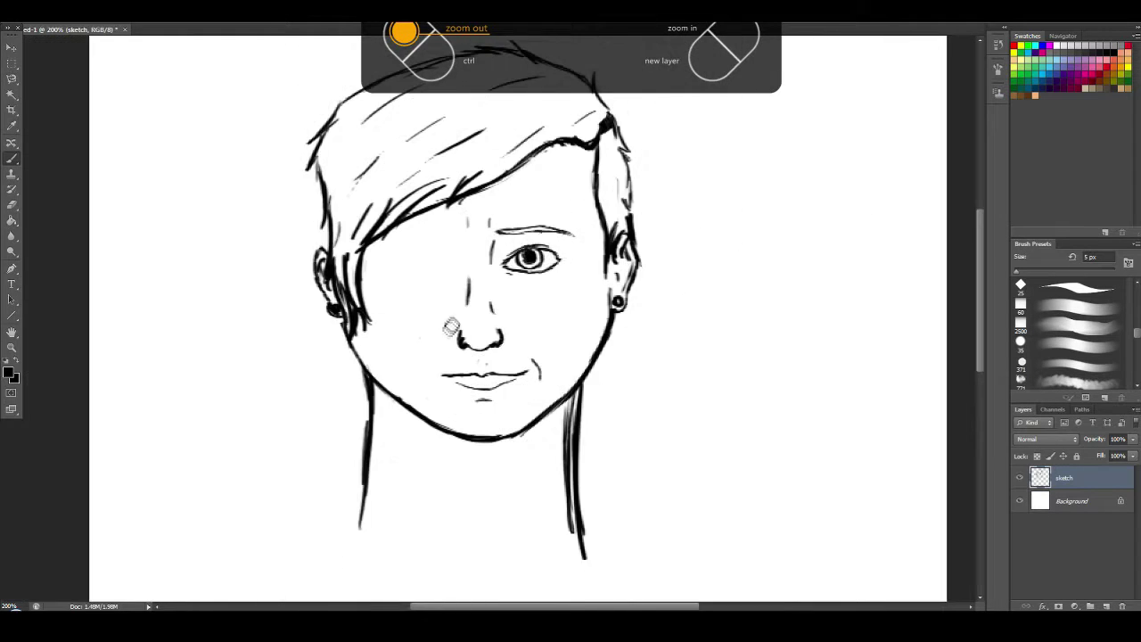
pyautogui.hotkey('ctrl', '+')
pyautogui.hotkey('ctrl', '+')
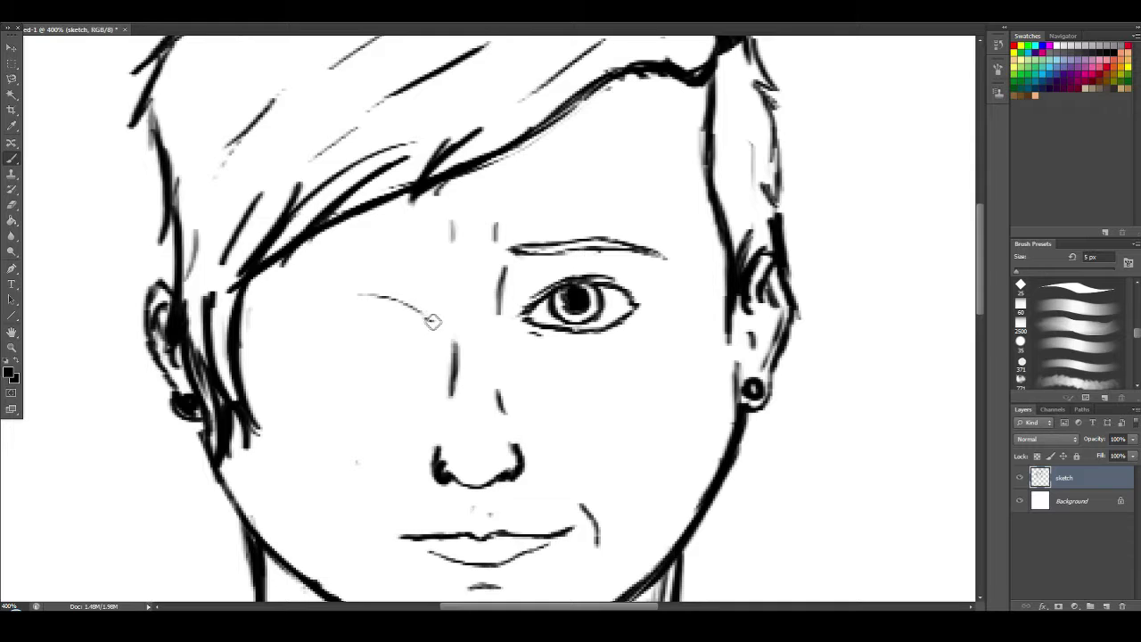
pyautogui.moveTo(433, 321)
pyautogui.mouseDown()
pyautogui.moveTo(360, 302)
pyautogui.moveTo(327, 314)
pyautogui.moveTo(337, 309)
pyautogui.moveTo(342, 335)
pyautogui.moveTo(423, 344)
pyautogui.moveTo(435, 332)
pyautogui.moveTo(332, 326)
pyautogui.mouseUp()
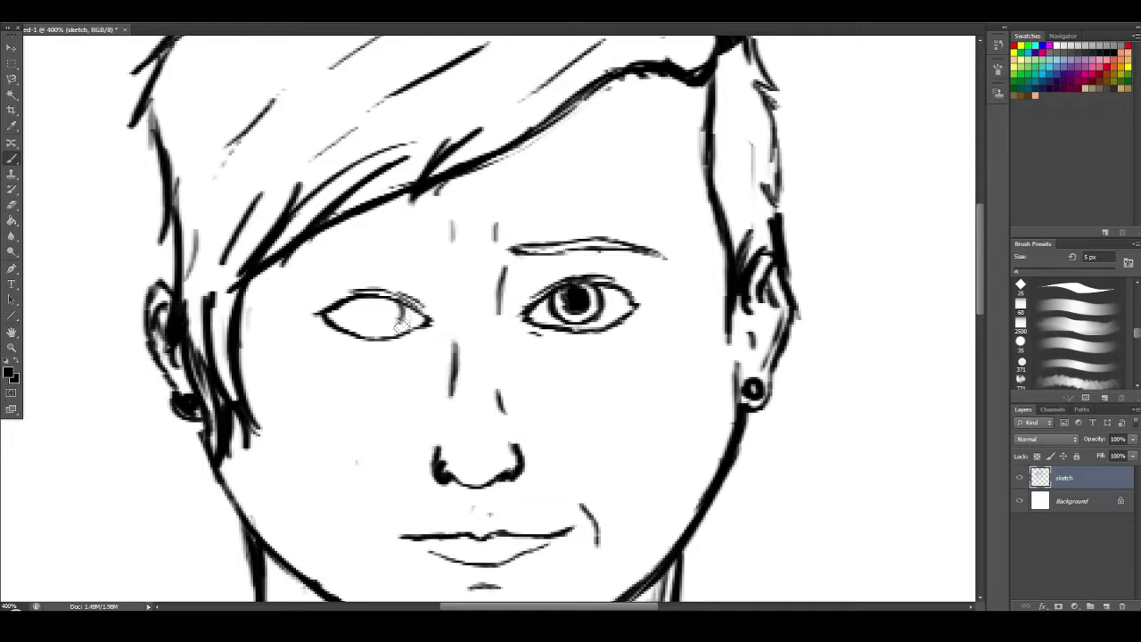
pyautogui.moveTo(355, 299); pyautogui.dragTo(402, 332)
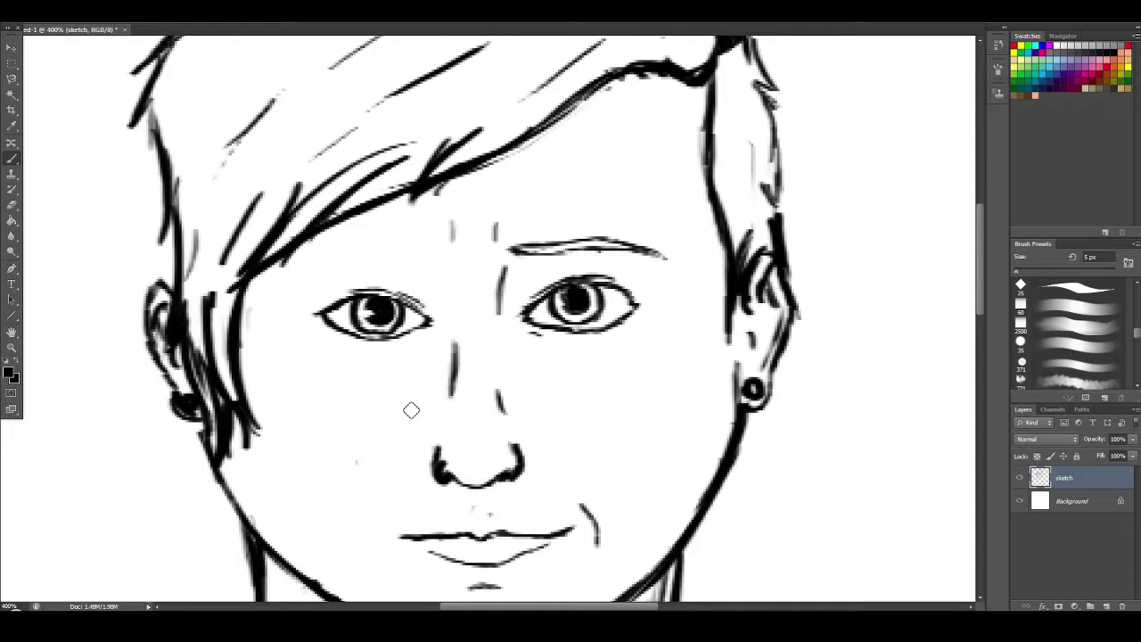
# Add long curved fringe strands falling beside the left-hand eye, and draw a thin eyebrow above that eye.
pyautogui.moveTo(326, 227)
pyautogui.mouseDown()
pyautogui.moveTo(268, 310)
pyautogui.moveTo(314, 449)
pyautogui.mouseUp()
pyautogui.moveTo(281, 294); pyautogui.dragTo(298, 410)
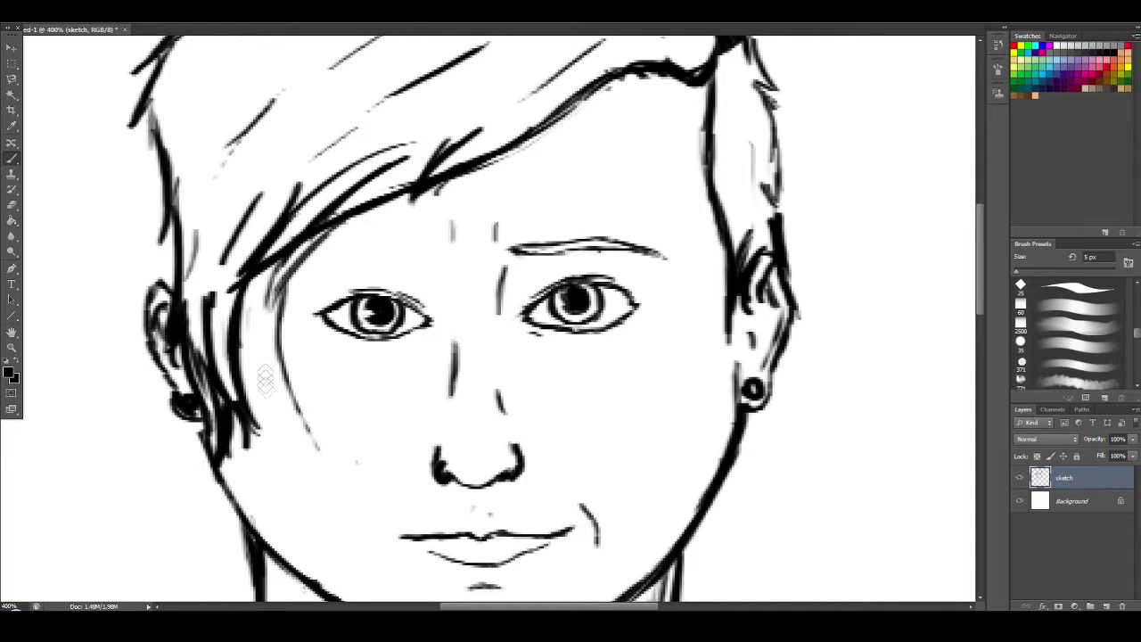
pyautogui.hotkey('ctrl', '-')
pyautogui.hotkey('ctrl', '-')
pyautogui.hotkey('ctrl', '+')
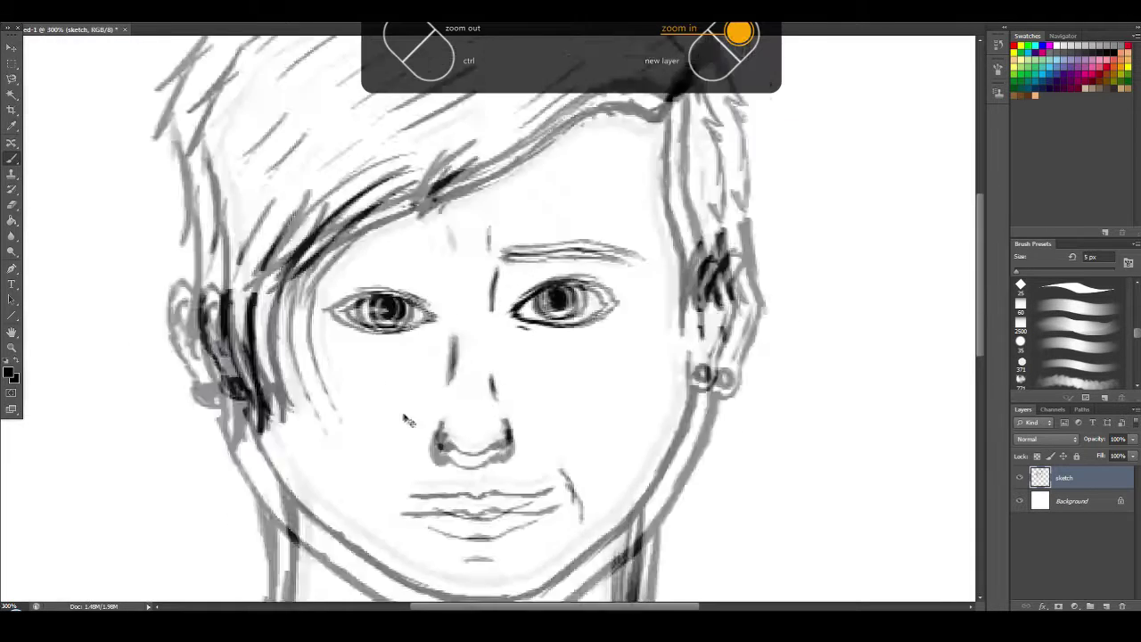
pyautogui.moveTo(300, 259); pyautogui.dragTo(427, 245)
pyautogui.hotkey('ctrl', '-')
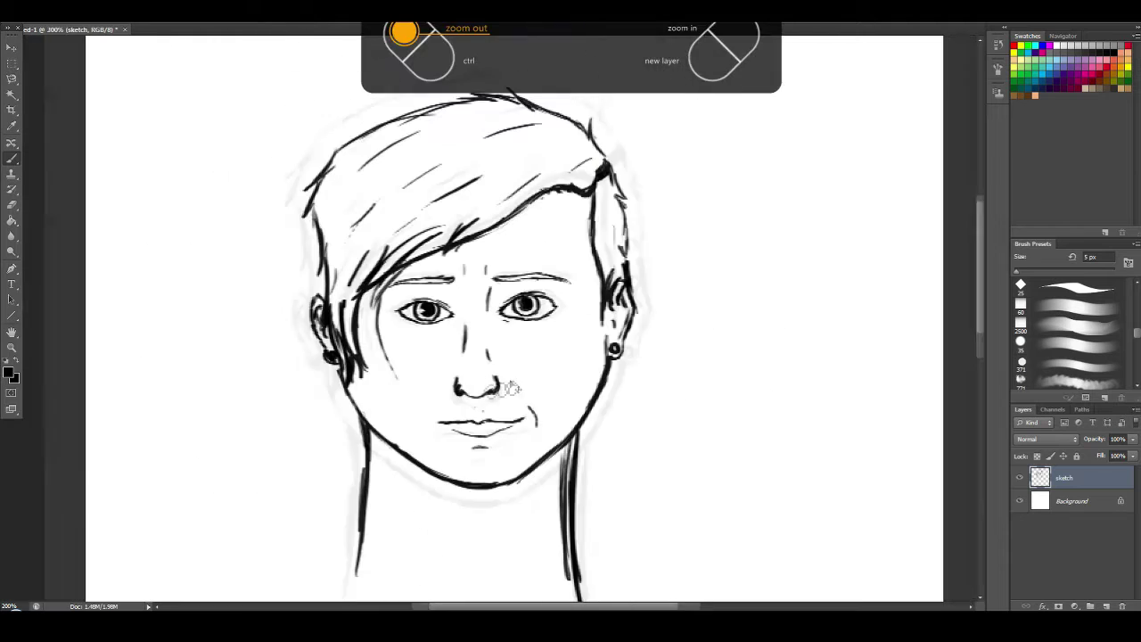
pyautogui.hotkey('ctrl', '-')
pyautogui.hotkey('ctrl', '+')
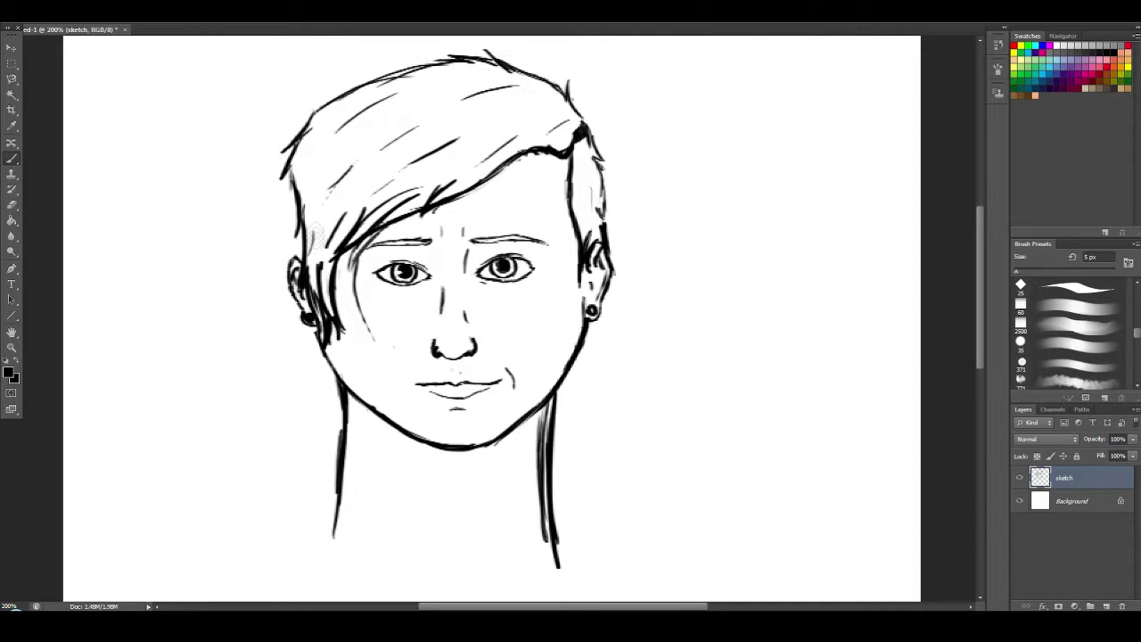
# Erase the ears, neck, upper jaw edges and most of the hair, keeping the facial features, chin and a middle piece of fringe.
pyautogui.moveTo(307, 254)
pyautogui.mouseDown()
pyautogui.moveTo(313, 318)
pyautogui.moveTo(330, 383)
pyautogui.mouseUp()
pyautogui.moveTo(339, 218); pyautogui.dragTo(365, 330)
pyautogui.moveTo(308, 245); pyautogui.dragTo(294, 121)
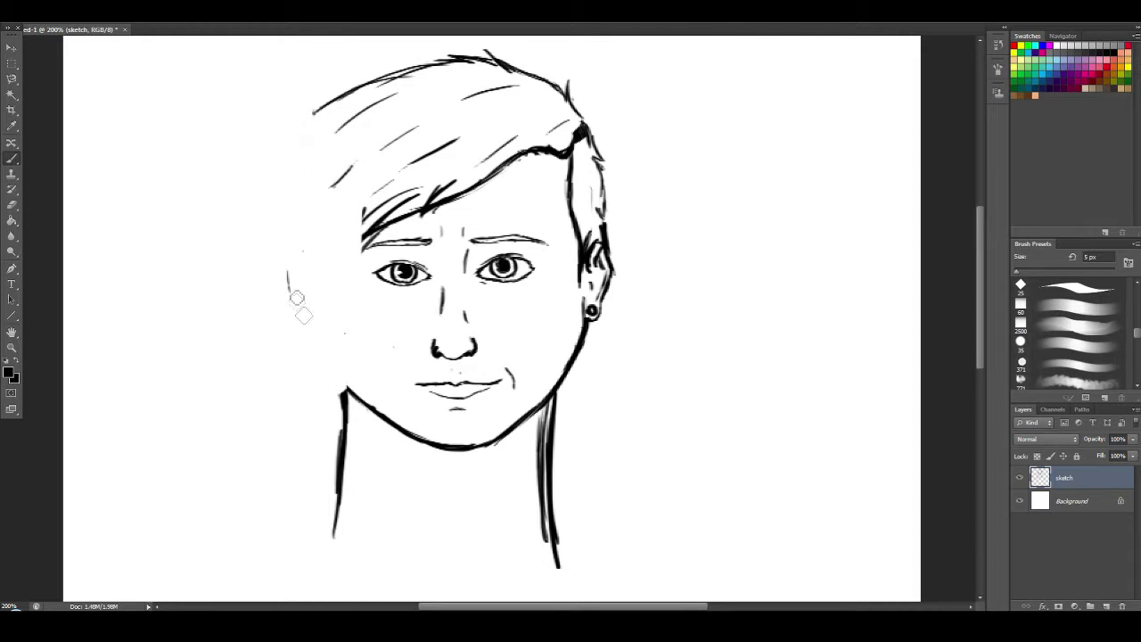
pyautogui.moveTo(304, 315); pyautogui.dragTo(411, 434)
pyautogui.moveTo(588, 351)
pyautogui.mouseDown()
pyautogui.moveTo(582, 307)
pyautogui.moveTo(606, 143)
pyautogui.moveTo(573, 167)
pyautogui.moveTo(591, 217)
pyautogui.moveTo(602, 83)
pyautogui.moveTo(445, 169)
pyautogui.moveTo(322, 150)
pyautogui.moveTo(347, 181)
pyautogui.moveTo(331, 143)
pyautogui.moveTo(277, 298)
pyautogui.moveTo(352, 266)
pyautogui.moveTo(397, 181)
pyautogui.moveTo(408, 200)
pyautogui.moveTo(445, 95)
pyautogui.moveTo(370, 88)
pyautogui.moveTo(438, 114)
pyautogui.moveTo(444, 162)
pyautogui.mouseUp()
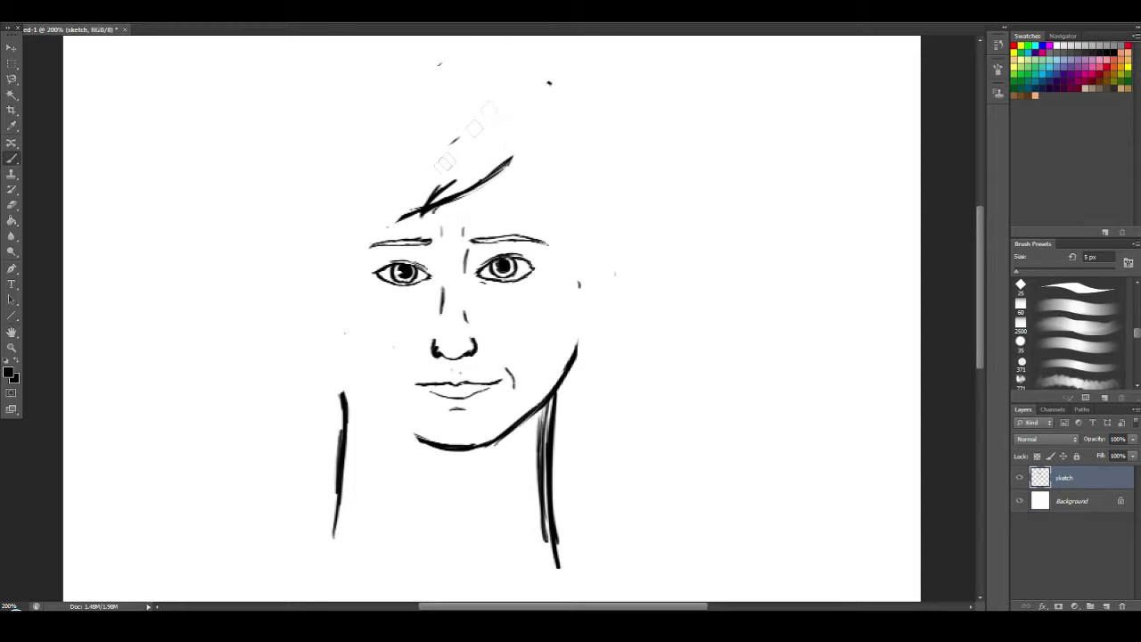
pyautogui.moveTo(341, 392); pyautogui.dragTo(333, 558)
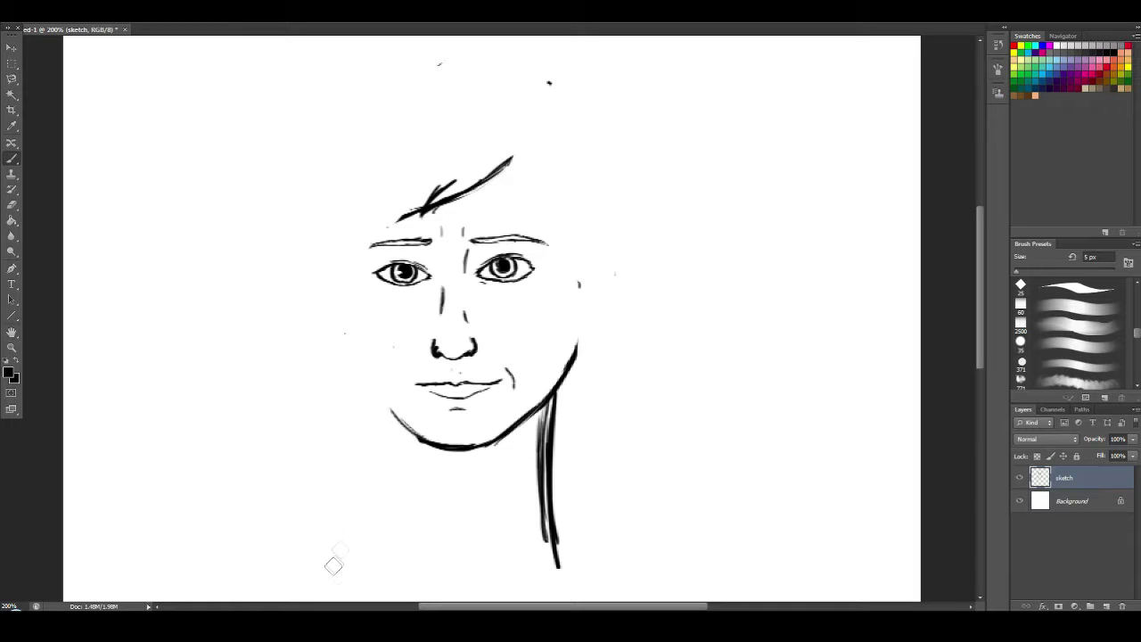
pyautogui.moveTo(546, 406); pyautogui.dragTo(554, 569)
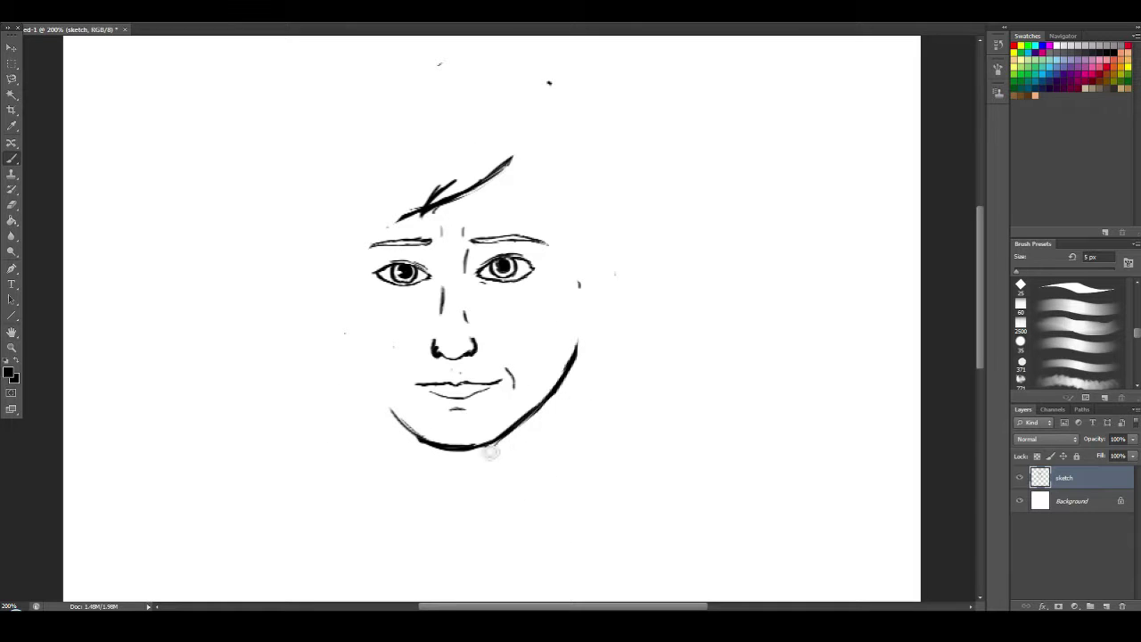
# Redraw the jawline on both sides, running from eye level down to the remaining chin curve.
pyautogui.moveTo(557, 397); pyautogui.dragTo(586, 310)
pyautogui.moveTo(342, 313); pyautogui.dragTo(425, 449)
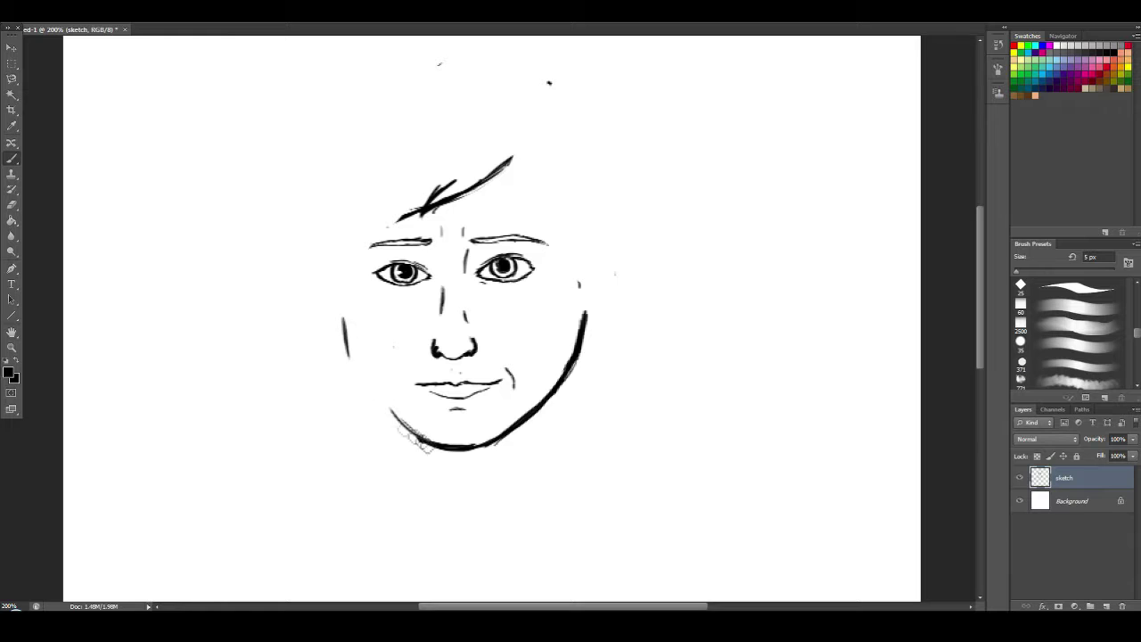
pyautogui.moveTo(354, 367); pyautogui.dragTo(428, 450)
pyautogui.moveTo(339, 312); pyautogui.dragTo(388, 415)
pyautogui.moveTo(352, 363)
pyautogui.mouseDown()
pyautogui.moveTo(377, 405)
pyautogui.moveTo(433, 450)
pyautogui.mouseUp()
# Extend the fringe down over the outer end of the left-hand brow, with pointed strands beside the eye.
pyautogui.moveTo(356, 291); pyautogui.dragTo(371, 298)
pyautogui.moveTo(371, 248); pyautogui.dragTo(399, 325)
pyautogui.moveTo(382, 252); pyautogui.dragTo(398, 323)
pyautogui.moveTo(418, 222); pyautogui.dragTo(380, 268)
pyautogui.moveTo(383, 266); pyautogui.dragTo(388, 339)
pyautogui.moveTo(380, 288)
pyautogui.mouseDown()
pyautogui.moveTo(385, 330)
pyautogui.moveTo(408, 336)
pyautogui.mouseUp()
# Add an outer strand at the left temple and dense dark side locks between it and the fringe, ending at cheek height.
pyautogui.moveTo(357, 221); pyautogui.dragTo(361, 298)
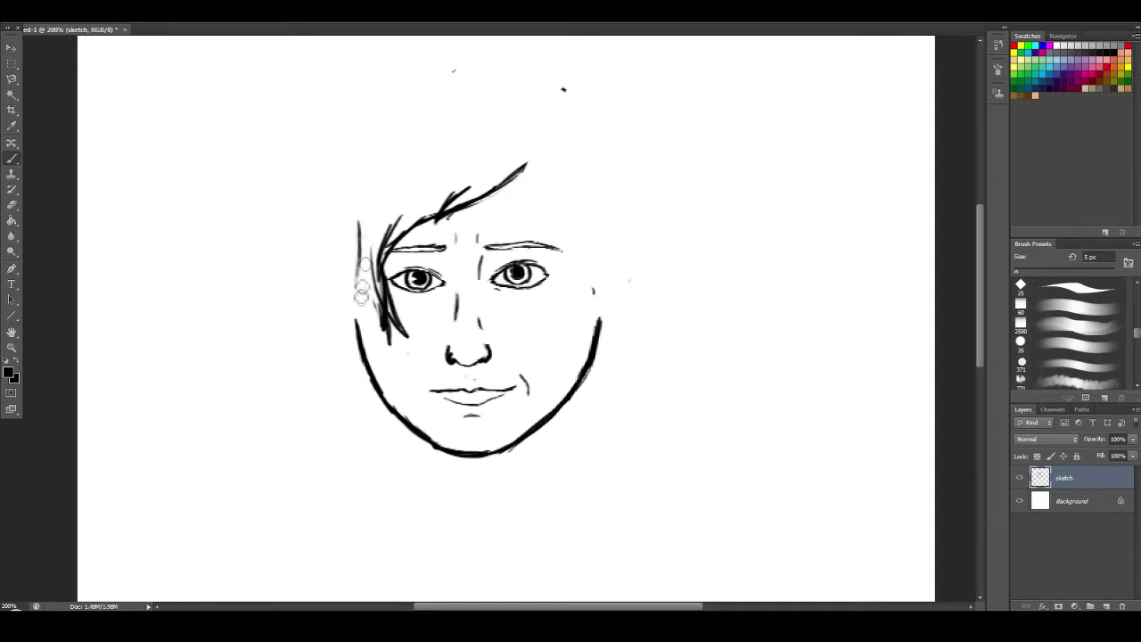
pyautogui.moveTo(362, 252); pyautogui.dragTo(354, 292)
pyautogui.moveTo(361, 257)
pyautogui.mouseDown()
pyautogui.moveTo(378, 341)
pyautogui.moveTo(389, 339)
pyautogui.mouseUp()
pyautogui.hotkey('ctrl', '+')
pyautogui.moveTo(316, 269)
pyautogui.mouseDown()
pyautogui.moveTo(342, 311)
pyautogui.moveTo(354, 374)
pyautogui.mouseUp()
pyautogui.moveTo(338, 312); pyautogui.dragTo(367, 396)
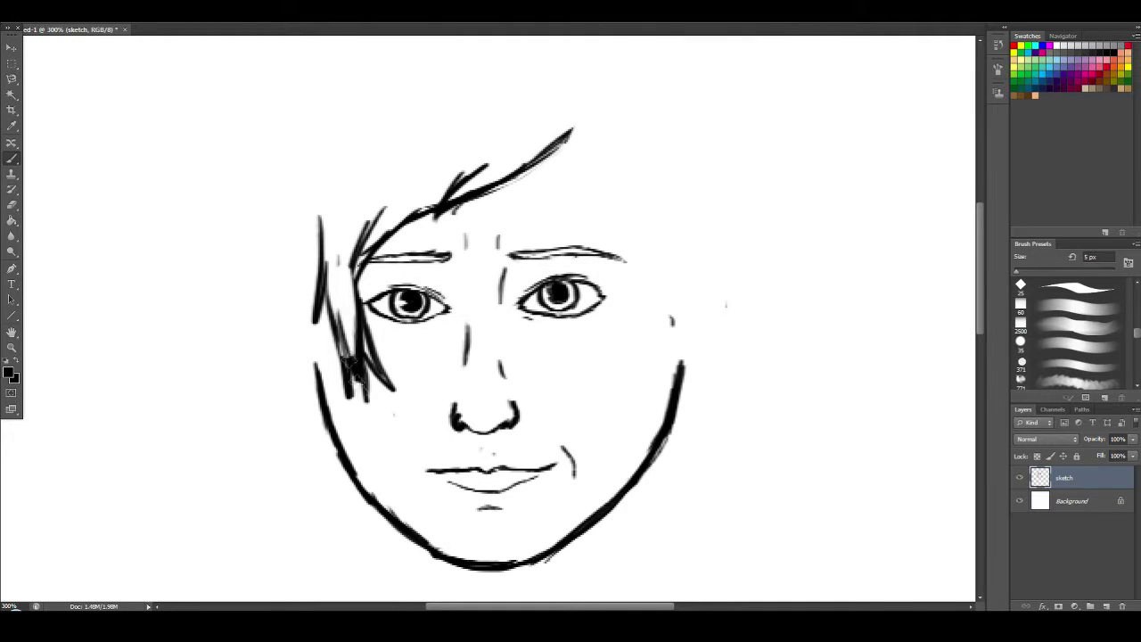
pyautogui.moveTo(330, 287); pyautogui.dragTo(365, 390)
pyautogui.moveTo(332, 254); pyautogui.dragTo(346, 410)
pyautogui.moveTo(343, 352); pyautogui.dragTo(368, 397)
pyautogui.moveTo(344, 324)
pyautogui.mouseDown()
pyautogui.moveTo(375, 400)
pyautogui.moveTo(351, 378)
pyautogui.mouseUp()
pyautogui.moveTo(355, 343); pyautogui.dragTo(350, 379)
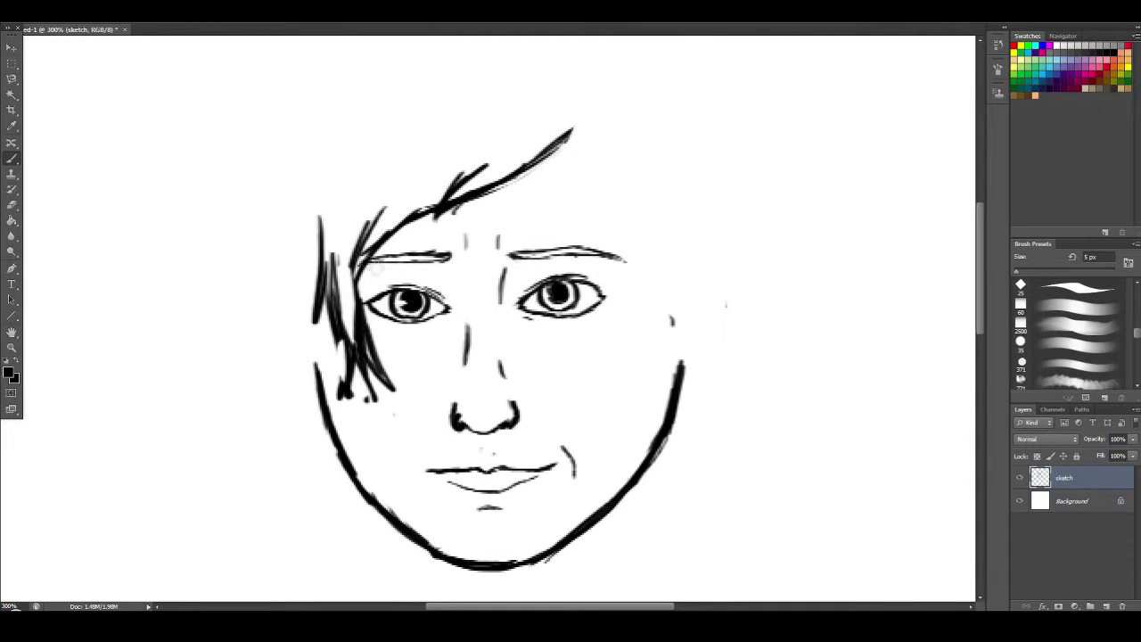
# Add upward strands where the fringe meets the left-hand brow, and sharpen the tips of the side locks.
pyautogui.moveTo(356, 307); pyautogui.dragTo(357, 223)
pyautogui.moveTo(352, 278); pyautogui.dragTo(380, 196)
pyautogui.moveTo(342, 401); pyautogui.dragTo(349, 393)
pyautogui.moveTo(367, 399); pyautogui.dragTo(345, 384)
pyautogui.moveTo(355, 340); pyautogui.dragTo(336, 399)
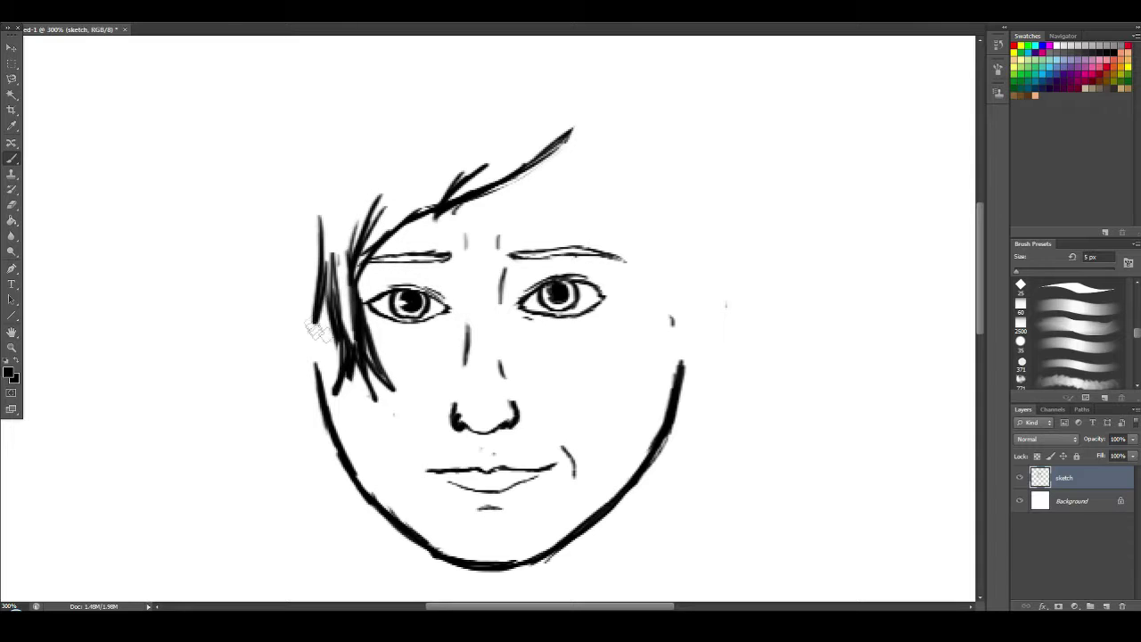
# Rework the left side locks into thinner curved strands that taper to points over the cheek, and redraw the outer temple strand.
pyautogui.moveTo(335, 257); pyautogui.dragTo(342, 330)
pyautogui.moveTo(331, 267); pyautogui.dragTo(354, 385)
pyautogui.moveTo(322, 218); pyautogui.dragTo(319, 303)
pyautogui.moveTo(358, 330)
pyautogui.mouseDown()
pyautogui.moveTo(375, 399)
pyautogui.moveTo(365, 365)
pyautogui.mouseUp()
pyautogui.moveTo(348, 324)
pyautogui.mouseDown()
pyautogui.moveTo(367, 364)
pyautogui.moveTo(330, 253)
pyautogui.moveTo(392, 367)
pyautogui.mouseUp()
pyautogui.moveTo(361, 303); pyautogui.dragTo(399, 385)
pyautogui.moveTo(344, 278); pyautogui.dragTo(370, 406)
pyautogui.moveTo(342, 334); pyautogui.dragTo(371, 407)
pyautogui.moveTo(317, 242); pyautogui.dragTo(355, 376)
pyautogui.moveTo(331, 313)
pyautogui.mouseDown()
pyautogui.moveTo(367, 426)
pyautogui.moveTo(319, 276)
pyautogui.mouseUp()
pyautogui.moveTo(321, 294); pyautogui.dragTo(317, 223)
# Refine the upper right jaw edge with lighter strokes, and draw the right temple hairline down to a pointed sideburn.
pyautogui.moveTo(682, 361)
pyautogui.mouseDown()
pyautogui.moveTo(655, 456)
pyautogui.moveTo(665, 394)
pyautogui.mouseUp()
pyautogui.moveTo(654, 453)
pyautogui.mouseDown()
pyautogui.moveTo(674, 360)
pyautogui.moveTo(669, 412)
pyautogui.mouseUp()
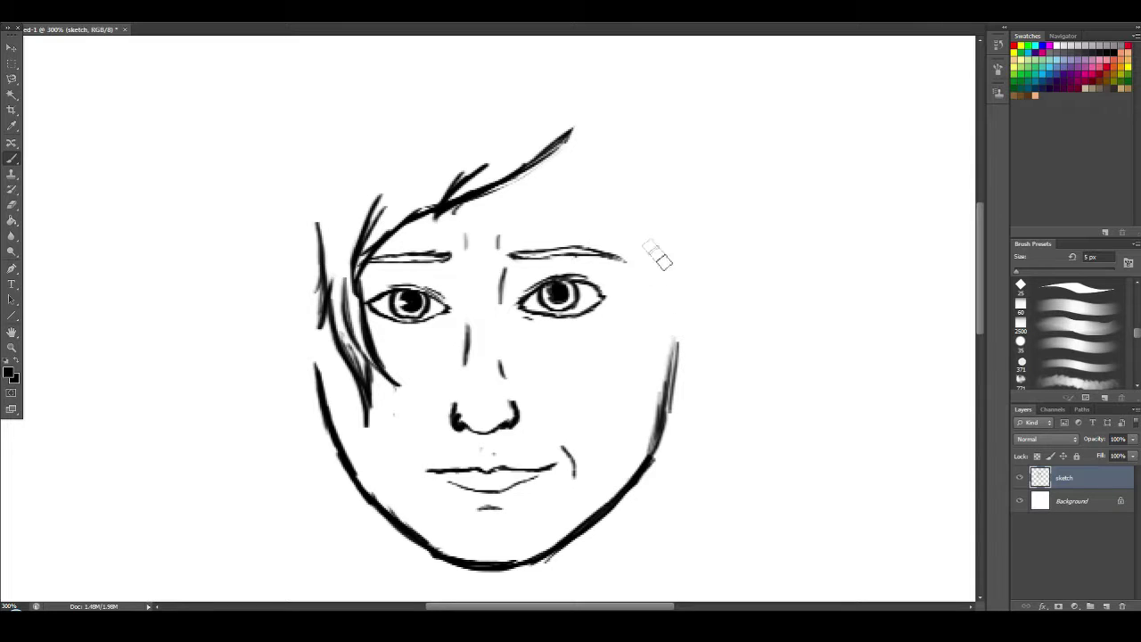
pyautogui.moveTo(650, 261); pyautogui.dragTo(660, 345)
pyautogui.moveTo(650, 261)
pyautogui.mouseDown()
pyautogui.moveTo(660, 348)
pyautogui.moveTo(682, 287)
pyautogui.moveTo(653, 189)
pyautogui.moveTo(662, 263)
pyautogui.mouseUp()
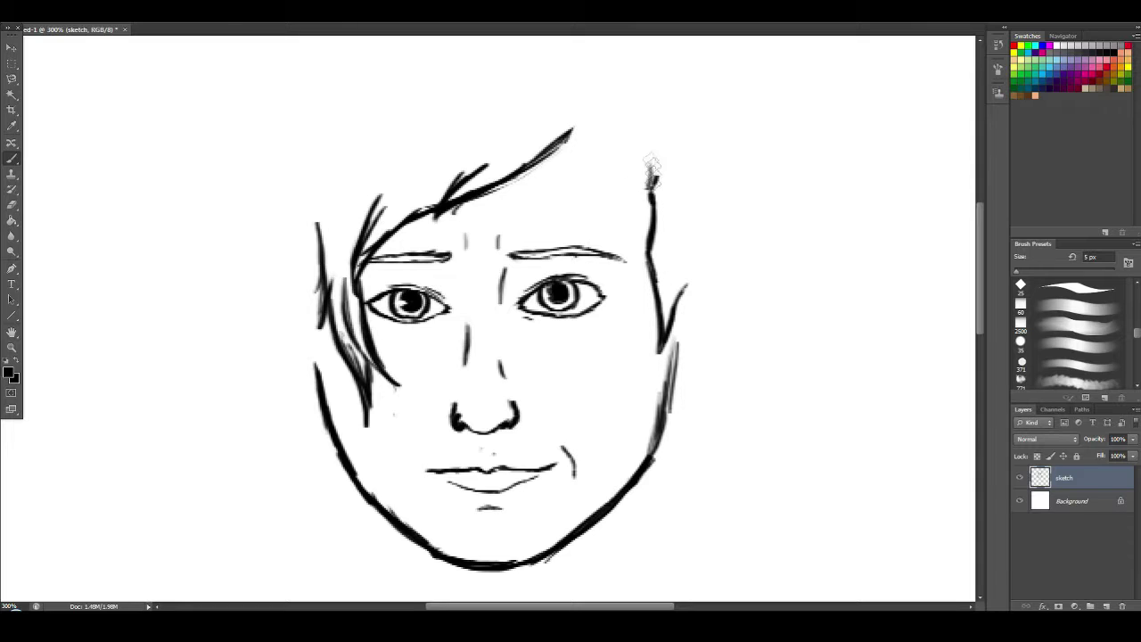
pyautogui.moveTo(651, 164); pyautogui.dragTo(646, 150)
# Erase the old fringe line across the forehead together with its small tuft.
pyautogui.moveTo(572, 131); pyautogui.dragTo(444, 206)
pyautogui.moveTo(487, 166); pyautogui.dragTo(427, 215)
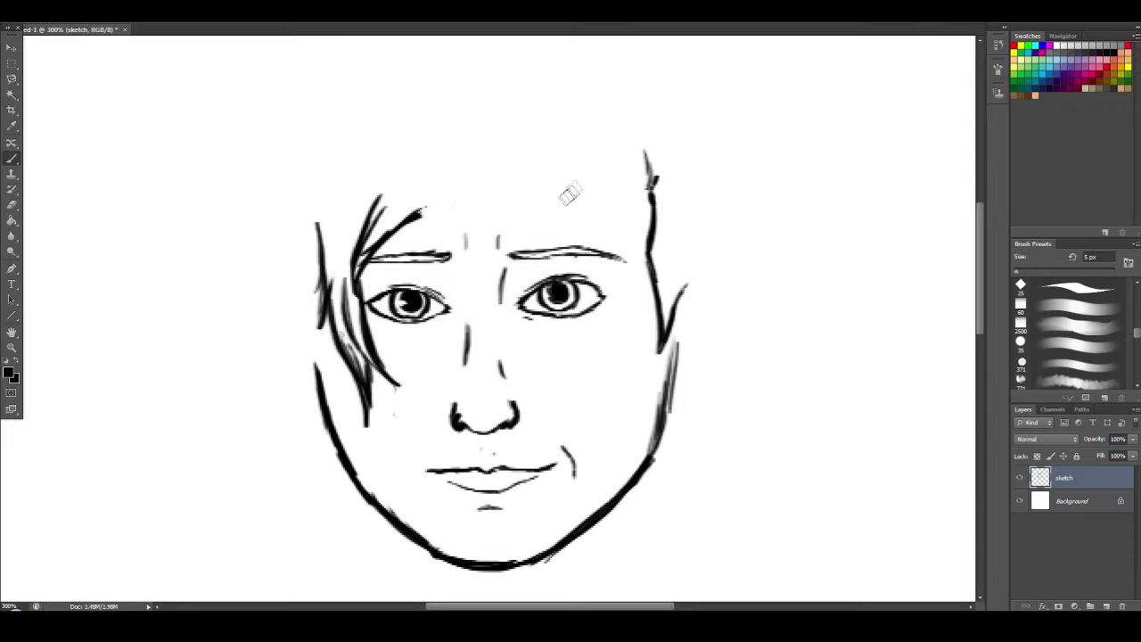
# Draw a side-swept fringe line across the forehead with small tufts, joining it to the right temple hairline.
pyautogui.moveTo(640, 154); pyautogui.dragTo(560, 178)
pyautogui.moveTo(415, 218)
pyautogui.mouseDown()
pyautogui.moveTo(570, 175)
pyautogui.moveTo(446, 212)
pyautogui.moveTo(472, 187)
pyautogui.mouseUp()
pyautogui.moveTo(472, 188); pyautogui.dragTo(437, 229)
pyautogui.moveTo(525, 194)
pyautogui.mouseDown()
pyautogui.moveTo(588, 161)
pyautogui.moveTo(514, 196)
pyautogui.mouseUp()
pyautogui.moveTo(545, 186)
pyautogui.mouseDown()
pyautogui.moveTo(481, 203)
pyautogui.moveTo(531, 190)
pyautogui.moveTo(507, 205)
pyautogui.mouseUp()
pyautogui.moveTo(507, 205); pyautogui.dragTo(648, 153)
pyautogui.moveTo(647, 157); pyautogui.dragTo(656, 189)
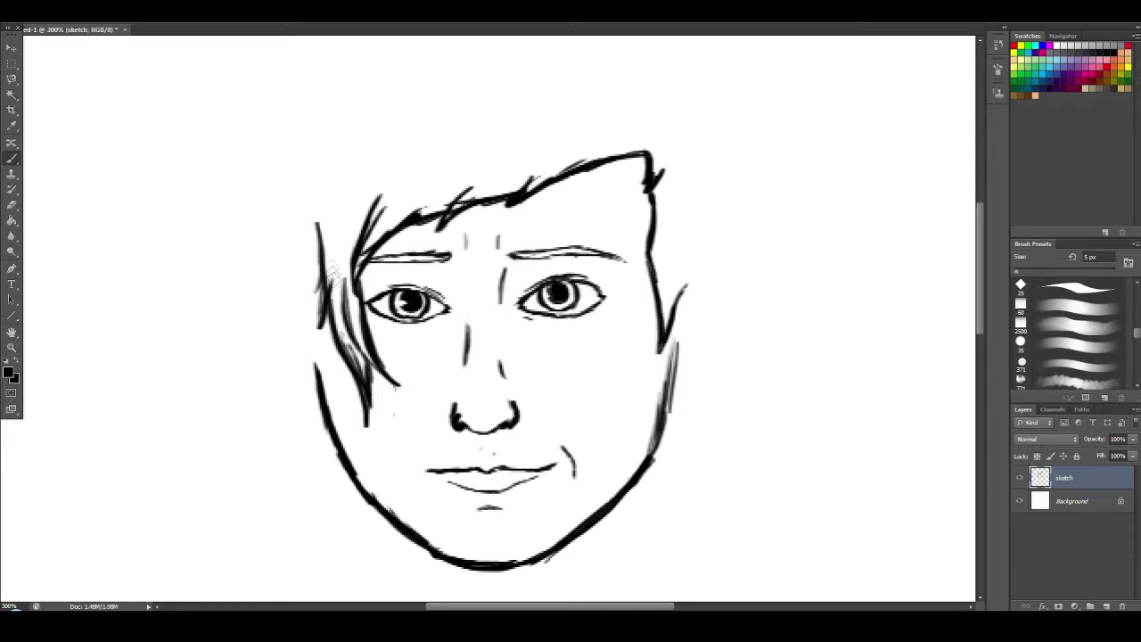
# Extend the left temple strand upward and draw the right ear with inner folds and a dark round earring on the lobe.
pyautogui.moveTo(318, 166)
pyautogui.mouseDown()
pyautogui.moveTo(320, 242)
pyautogui.moveTo(311, 238)
pyautogui.mouseUp()
pyautogui.moveTo(694, 293); pyautogui.dragTo(684, 357)
pyautogui.moveTo(682, 309)
pyautogui.mouseDown()
pyautogui.moveTo(704, 289)
pyautogui.moveTo(698, 369)
pyautogui.mouseUp()
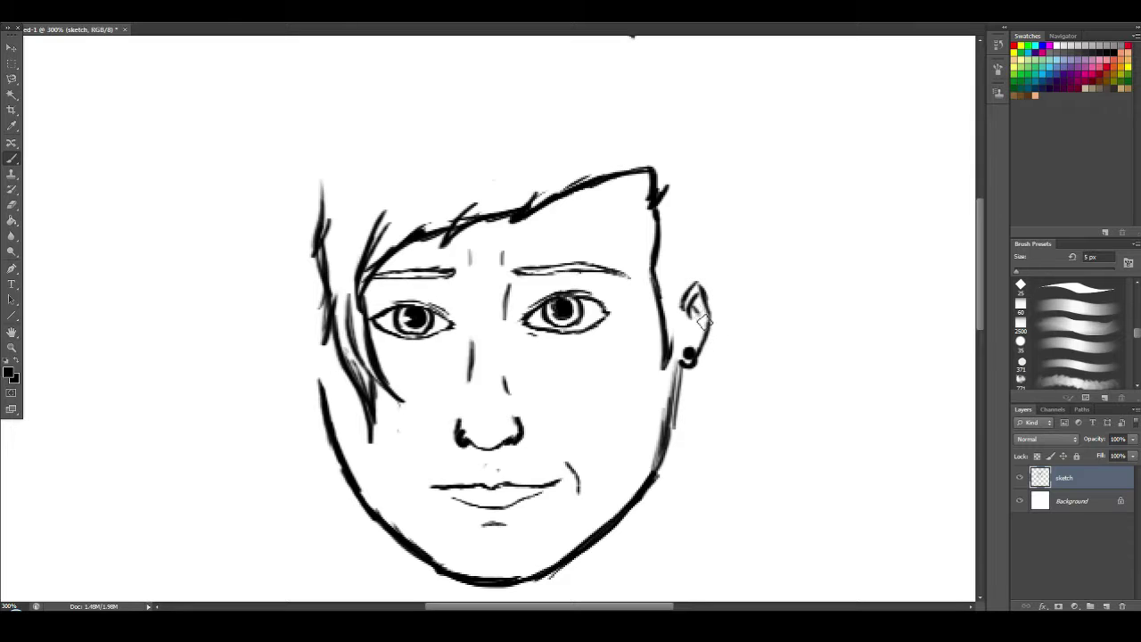
pyautogui.moveTo(686, 307); pyautogui.dragTo(690, 339)
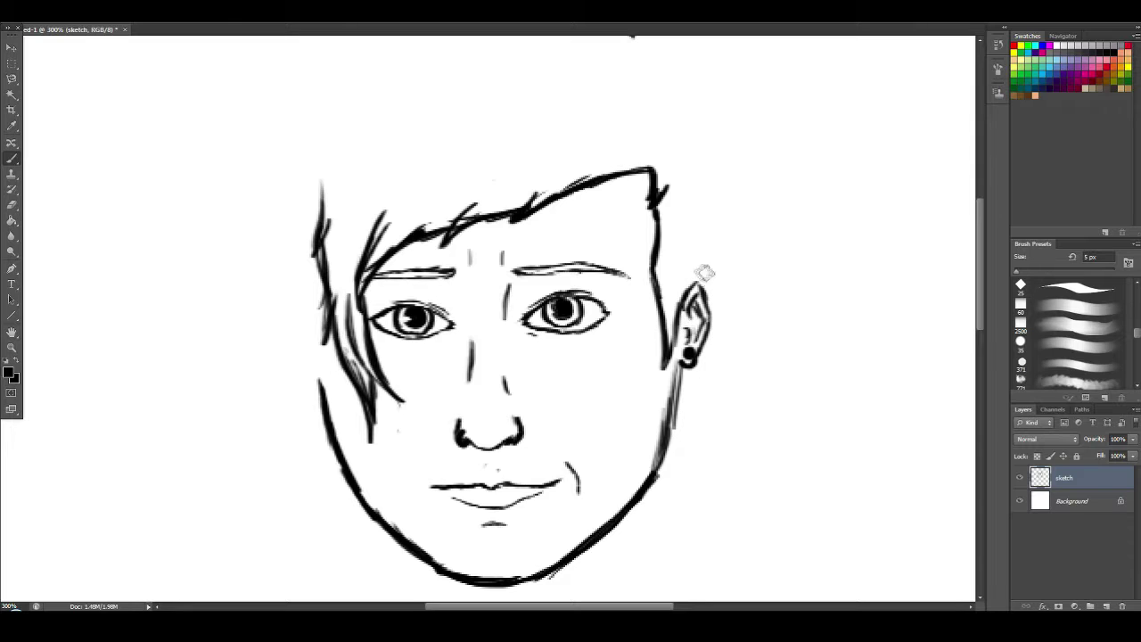
# Draw the short side hair outline from the top of the right ear up to a jagged tuft level with the fringe corner.
pyautogui.moveTo(703, 281); pyautogui.dragTo(700, 231)
pyautogui.moveTo(689, 192)
pyautogui.mouseDown()
pyautogui.moveTo(708, 224)
pyautogui.moveTo(704, 285)
pyautogui.mouseUp()
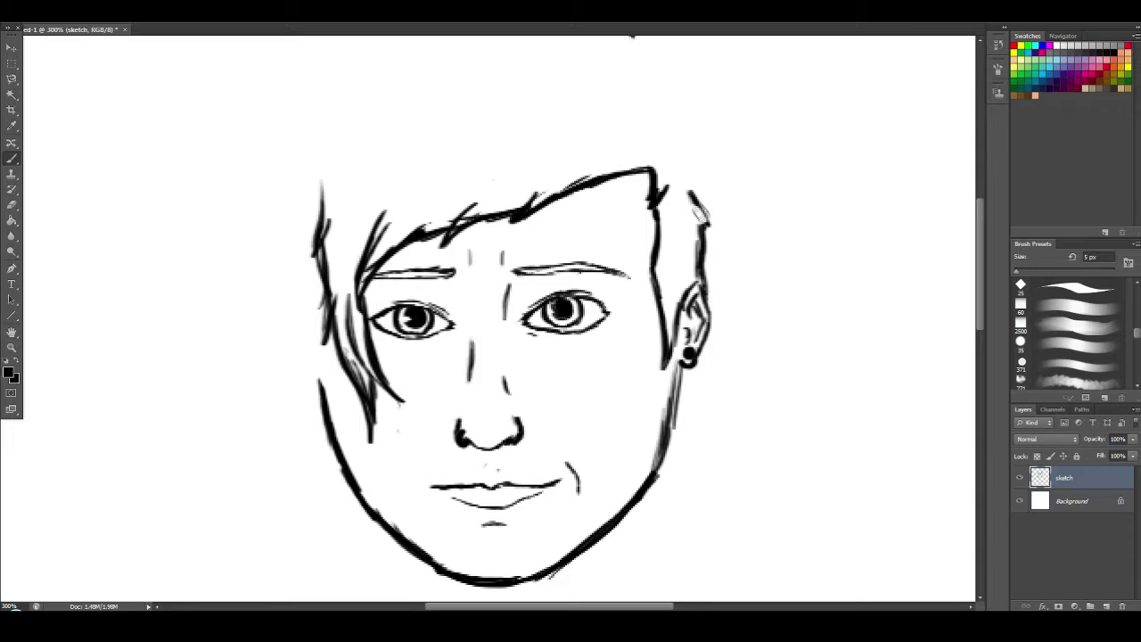
pyautogui.moveTo(691, 189); pyautogui.dragTo(699, 260)
pyautogui.moveTo(700, 172)
pyautogui.mouseDown()
pyautogui.moveTo(690, 124)
pyautogui.moveTo(694, 181)
pyautogui.moveTo(734, 204)
pyautogui.mouseUp()
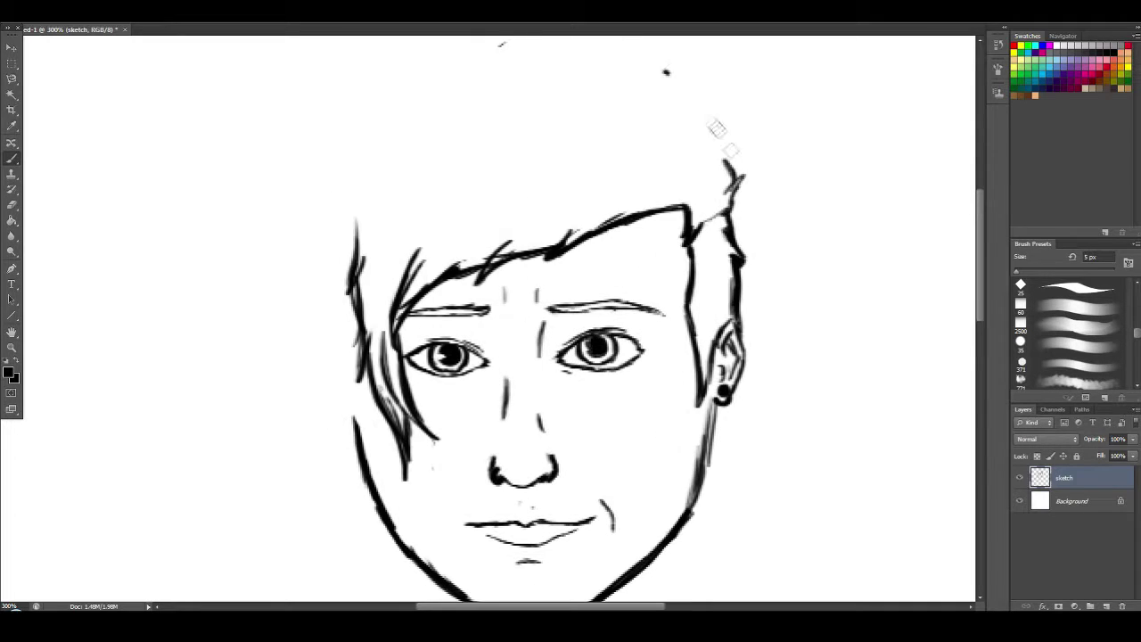
# Erase the stray marks above the head and extend the left hair outline upward with spiky strands.
pyautogui.click(667, 73)
pyautogui.click(503, 44)
pyautogui.moveTo(345, 136); pyautogui.dragTo(326, 210)
pyautogui.moveTo(337, 201); pyautogui.dragTo(344, 259)
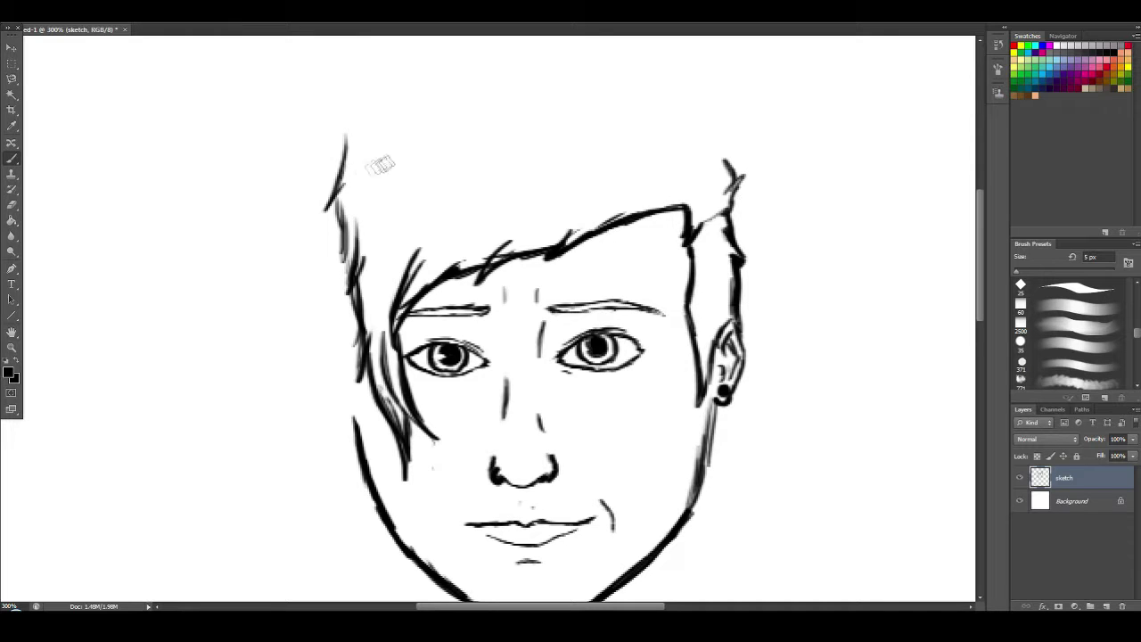
# Outline the crown of the hair with layered curved strokes connecting the left spikes to the right side tuft.
pyautogui.moveTo(362, 179)
pyautogui.mouseDown()
pyautogui.moveTo(323, 207)
pyautogui.moveTo(570, 86)
pyautogui.mouseUp()
pyautogui.moveTo(419, 129); pyautogui.dragTo(552, 89)
pyautogui.moveTo(736, 166)
pyautogui.mouseDown()
pyautogui.moveTo(677, 118)
pyautogui.moveTo(726, 160)
pyautogui.mouseUp()
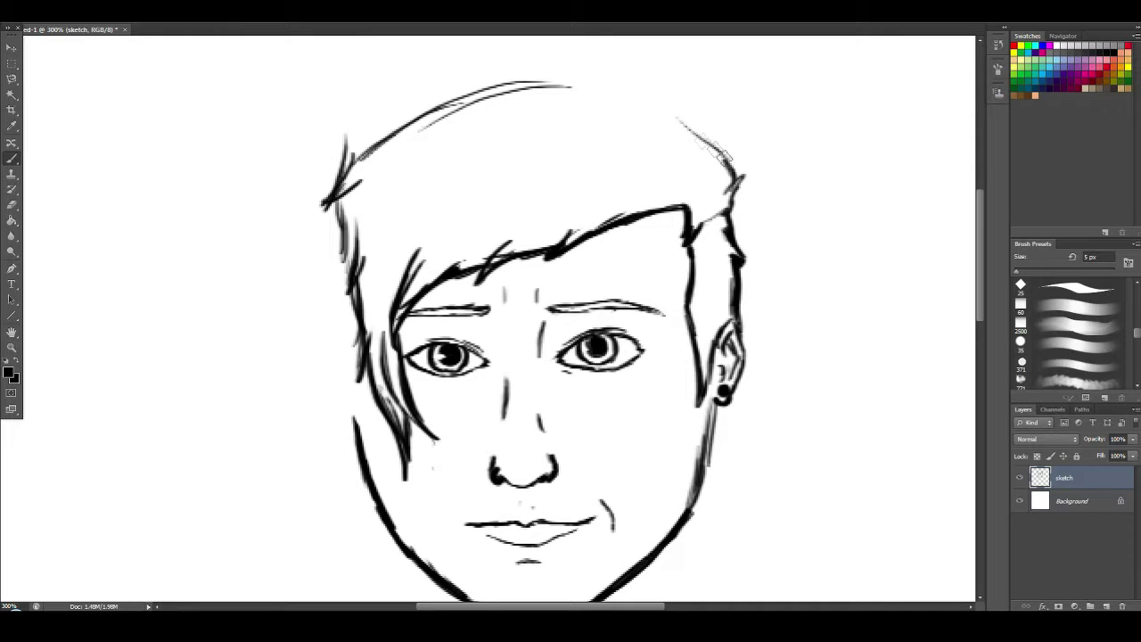
pyautogui.moveTo(670, 113); pyautogui.dragTo(698, 140)
pyautogui.moveTo(613, 113); pyautogui.dragTo(666, 119)
pyautogui.moveTo(494, 94); pyautogui.dragTo(667, 120)
pyautogui.moveTo(535, 84); pyautogui.dragTo(663, 117)
pyautogui.moveTo(579, 95); pyautogui.dragTo(365, 158)
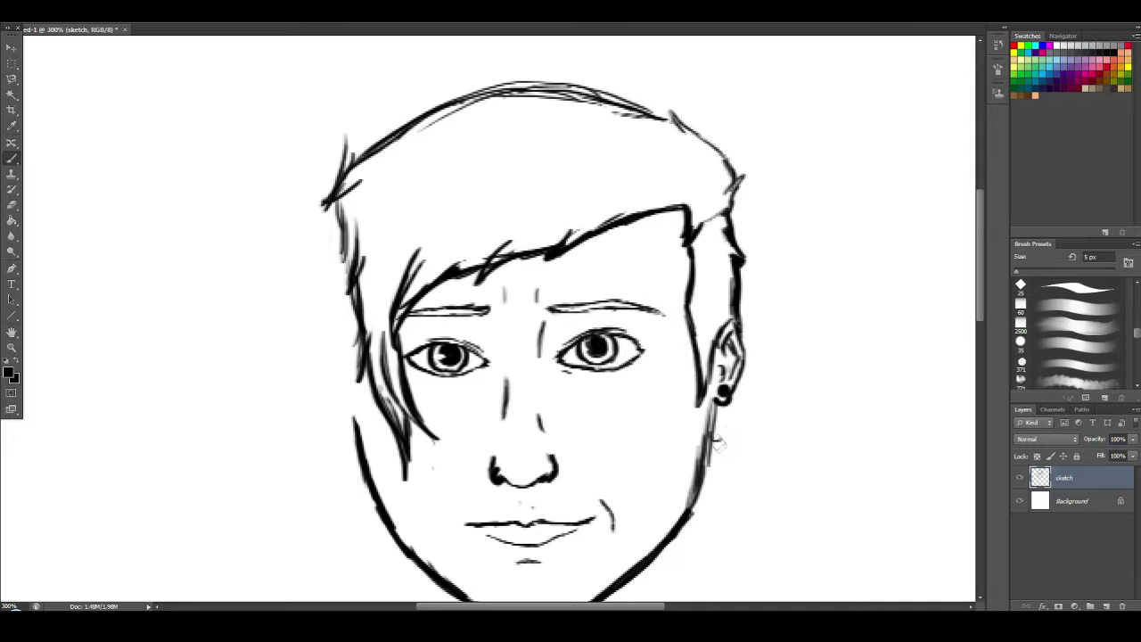
# Redraw the right ear longer, with a lower round earring, darker inner folds and a heavier outer rim.
pyautogui.moveTo(713, 437); pyautogui.dragTo(743, 364)
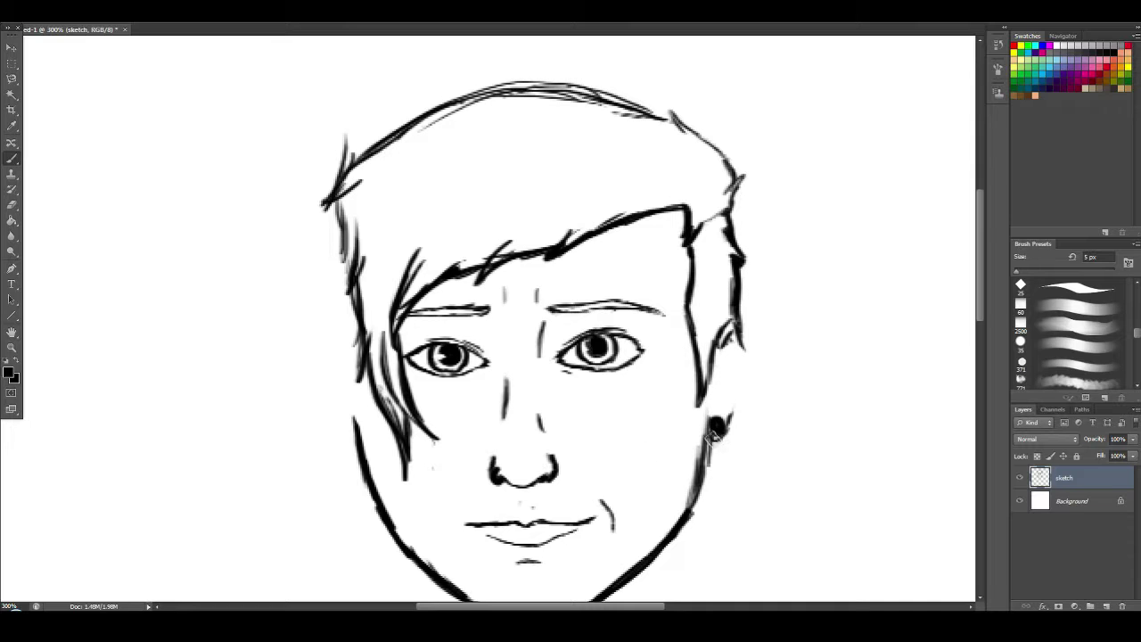
pyautogui.moveTo(712, 437)
pyautogui.mouseDown()
pyautogui.moveTo(741, 392)
pyautogui.moveTo(751, 346)
pyautogui.moveTo(724, 356)
pyautogui.moveTo(730, 347)
pyautogui.moveTo(727, 389)
pyautogui.mouseUp()
pyautogui.moveTo(748, 339); pyautogui.dragTo(741, 421)
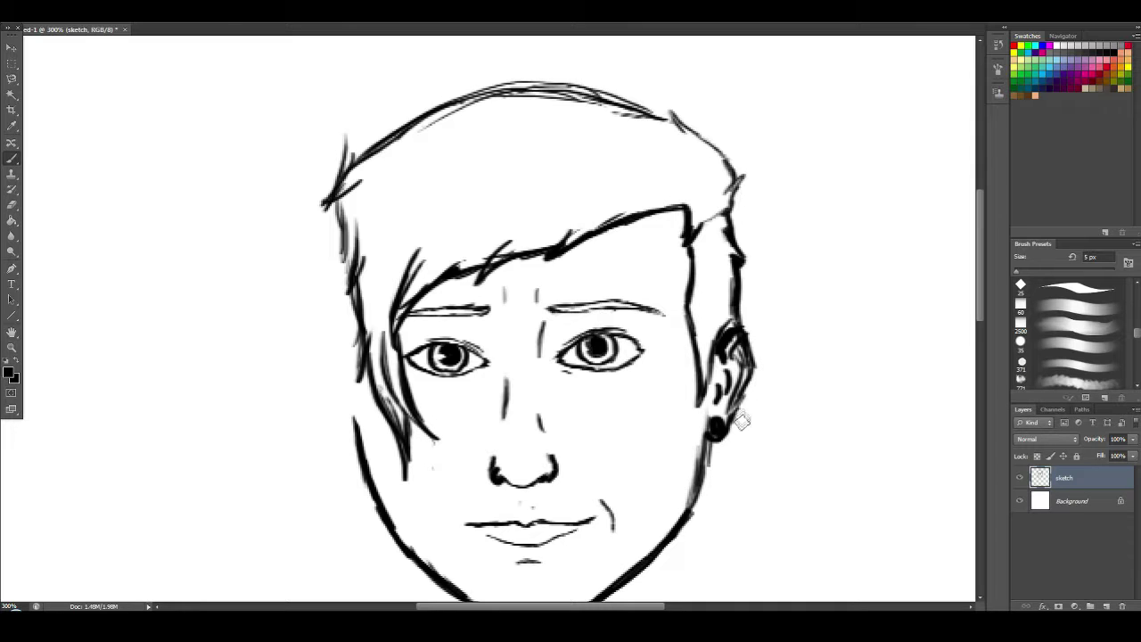
# Thicken the fringe edge over the outer end of the left-hand brow with tapering strands down to the eye corner.
pyautogui.moveTo(632, 427); pyautogui.dragTo(668, 349)
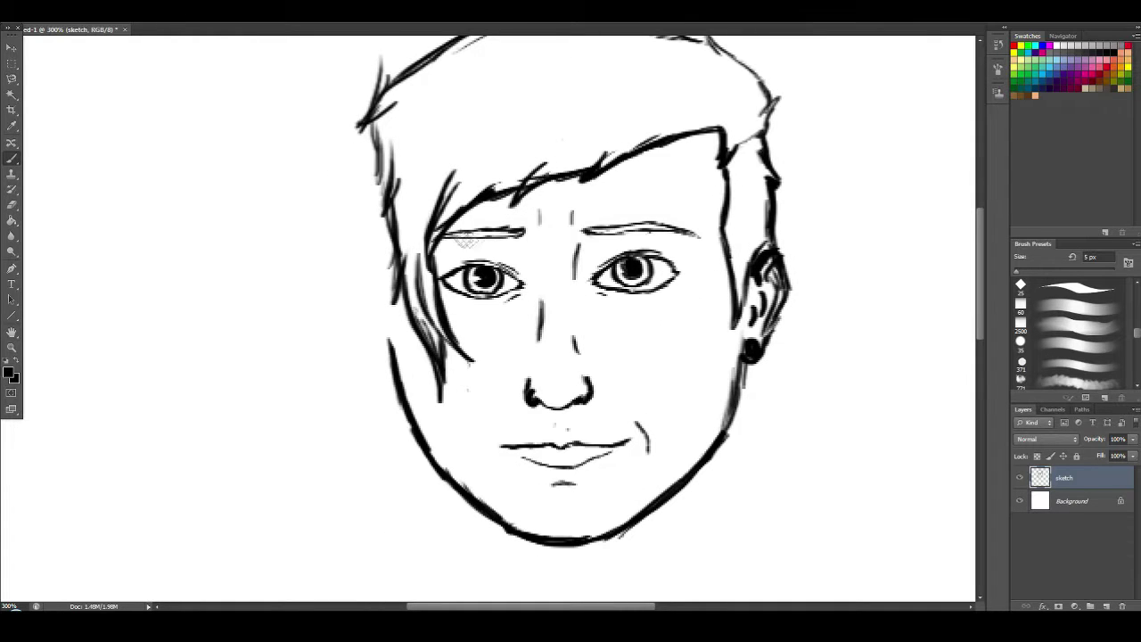
pyautogui.moveTo(496, 202)
pyautogui.mouseDown()
pyautogui.moveTo(442, 270)
pyautogui.moveTo(474, 200)
pyautogui.moveTo(463, 237)
pyautogui.moveTo(499, 184)
pyautogui.moveTo(466, 221)
pyautogui.mouseUp()
pyautogui.moveTo(497, 175); pyautogui.dragTo(440, 275)
pyautogui.moveTo(458, 228); pyautogui.dragTo(433, 287)
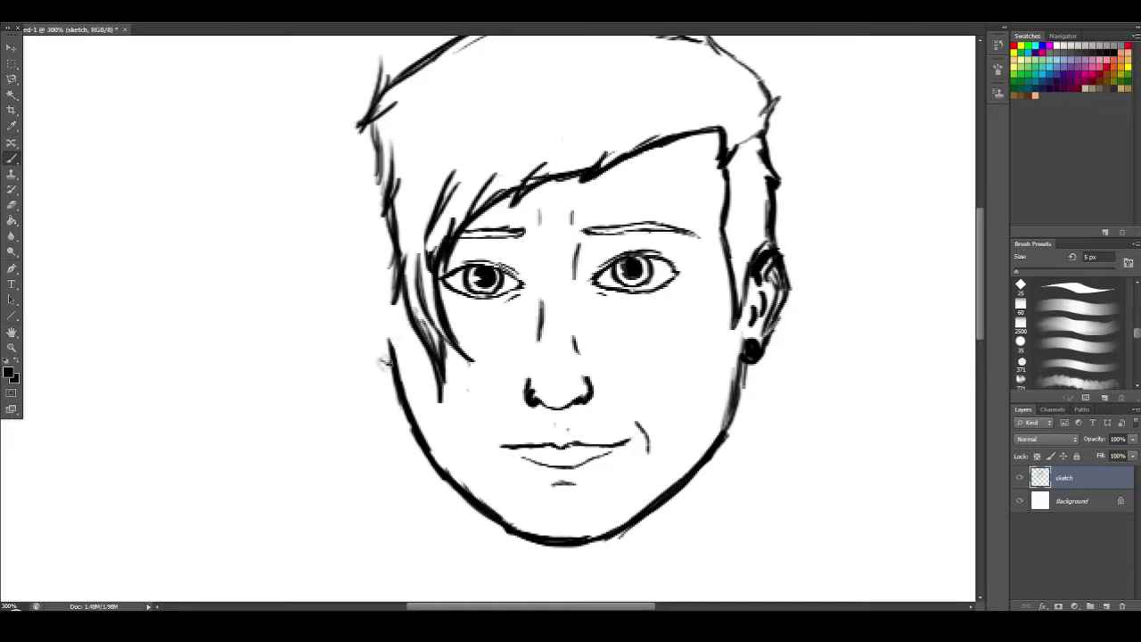
# Draw the left ear with inner folds and a round earring, and outline the side hair above it.
pyautogui.moveTo(396, 267)
pyautogui.mouseDown()
pyautogui.moveTo(366, 307)
pyautogui.moveTo(377, 352)
pyautogui.moveTo(373, 285)
pyautogui.mouseUp()
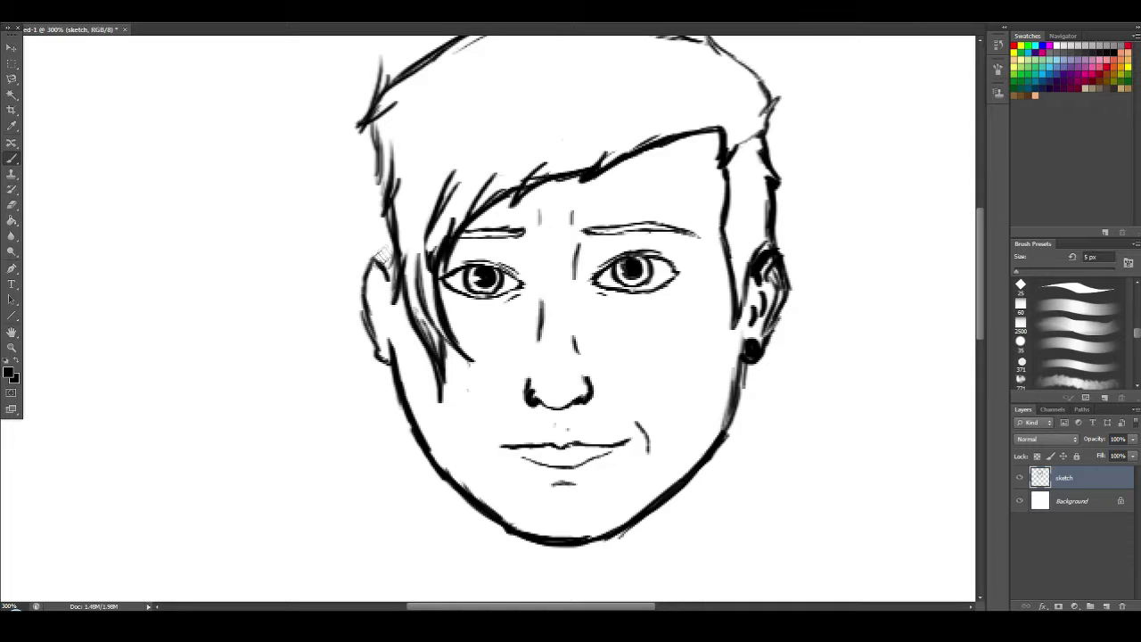
pyautogui.moveTo(370, 156); pyautogui.dragTo(385, 273)
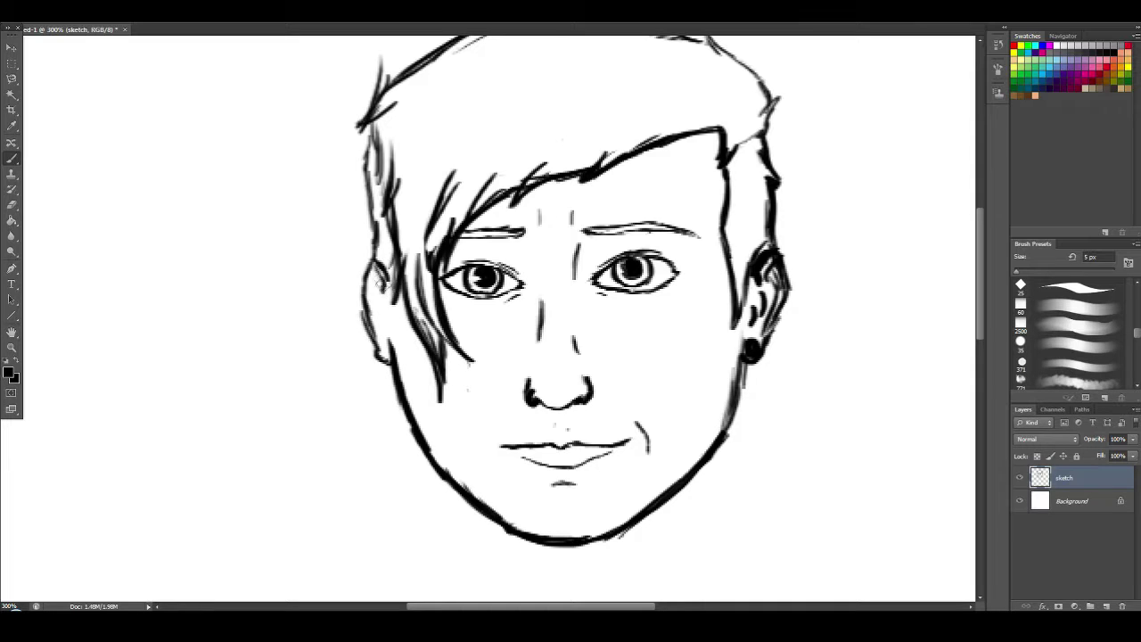
pyautogui.moveTo(382, 347); pyautogui.dragTo(384, 354)
pyautogui.moveTo(380, 297)
pyautogui.mouseDown()
pyautogui.moveTo(384, 328)
pyautogui.moveTo(389, 312)
pyautogui.mouseUp()
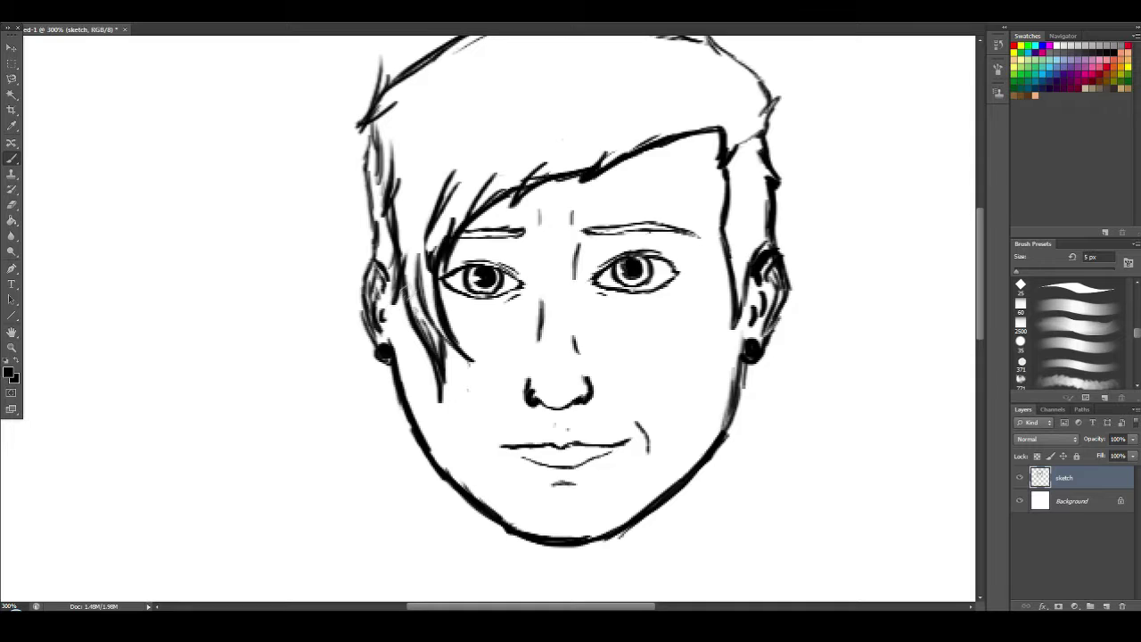
# Refine the left jawline into a smooth, thinner curve running up to the earlobe.
pyautogui.moveTo(544, 360); pyautogui.dragTo(517, 307)
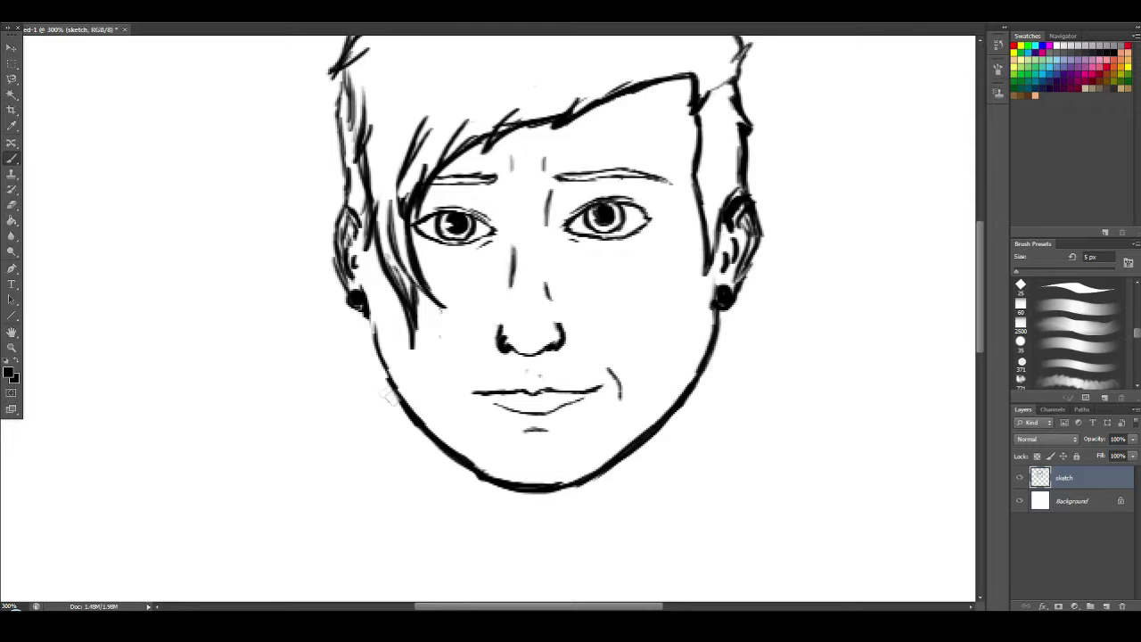
pyautogui.moveTo(372, 322); pyautogui.dragTo(398, 397)
pyautogui.moveTo(355, 301); pyautogui.dragTo(378, 354)
pyautogui.moveTo(440, 372); pyautogui.dragTo(422, 392)
# Darken the left ear's rim and inner folds, and add jagged strands to the temple hair above it.
pyautogui.moveTo(330, 229)
pyautogui.mouseDown()
pyautogui.moveTo(340, 251)
pyautogui.moveTo(313, 263)
pyautogui.moveTo(334, 298)
pyautogui.mouseUp()
pyautogui.moveTo(345, 228); pyautogui.dragTo(353, 292)
pyautogui.moveTo(344, 218); pyautogui.dragTo(354, 287)
pyautogui.moveTo(508, 281); pyautogui.dragTo(520, 319)
pyautogui.moveTo(347, 149); pyautogui.dragTo(358, 217)
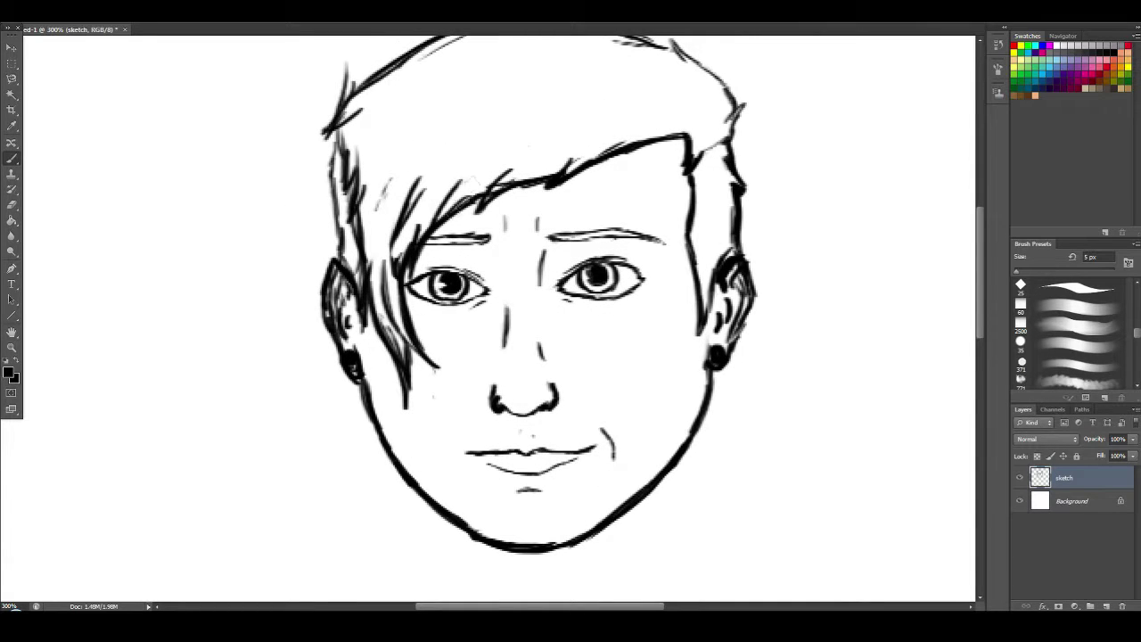
# Add light flowing strand lines inside the swept hair, following its curve from the crown to the right-hand tuft.
pyautogui.moveTo(436, 181); pyautogui.dragTo(467, 163)
pyautogui.moveTo(527, 151); pyautogui.dragTo(550, 147)
pyautogui.moveTo(389, 133); pyautogui.dragTo(438, 103)
pyautogui.moveTo(436, 137)
pyautogui.mouseDown()
pyautogui.moveTo(572, 87)
pyautogui.moveTo(659, 98)
pyautogui.mouseUp()
pyautogui.moveTo(651, 51); pyautogui.dragTo(663, 126)
pyautogui.moveTo(689, 164)
pyautogui.mouseDown()
pyautogui.moveTo(713, 198)
pyautogui.moveTo(716, 162)
pyautogui.mouseUp()
pyautogui.moveTo(666, 146); pyautogui.dragTo(490, 150)
pyautogui.moveTo(465, 307); pyautogui.dragTo(419, 190)
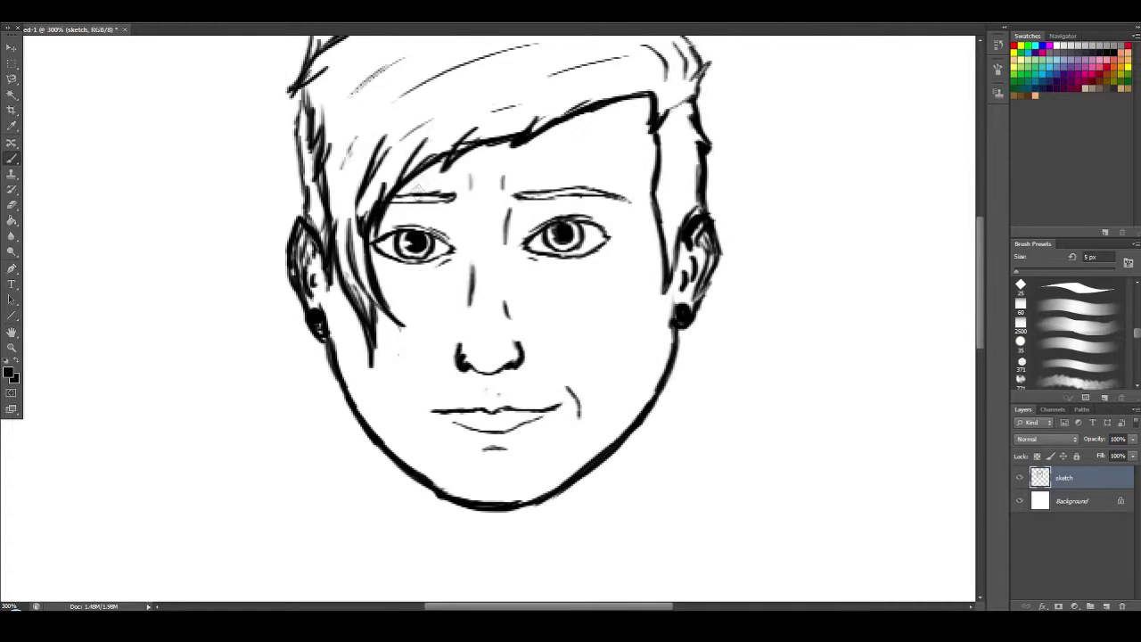
# Draw both sides of the neck downward from the jawline.
pyautogui.moveTo(359, 419); pyautogui.dragTo(353, 575)
pyautogui.moveTo(358, 446); pyautogui.dragTo(365, 519)
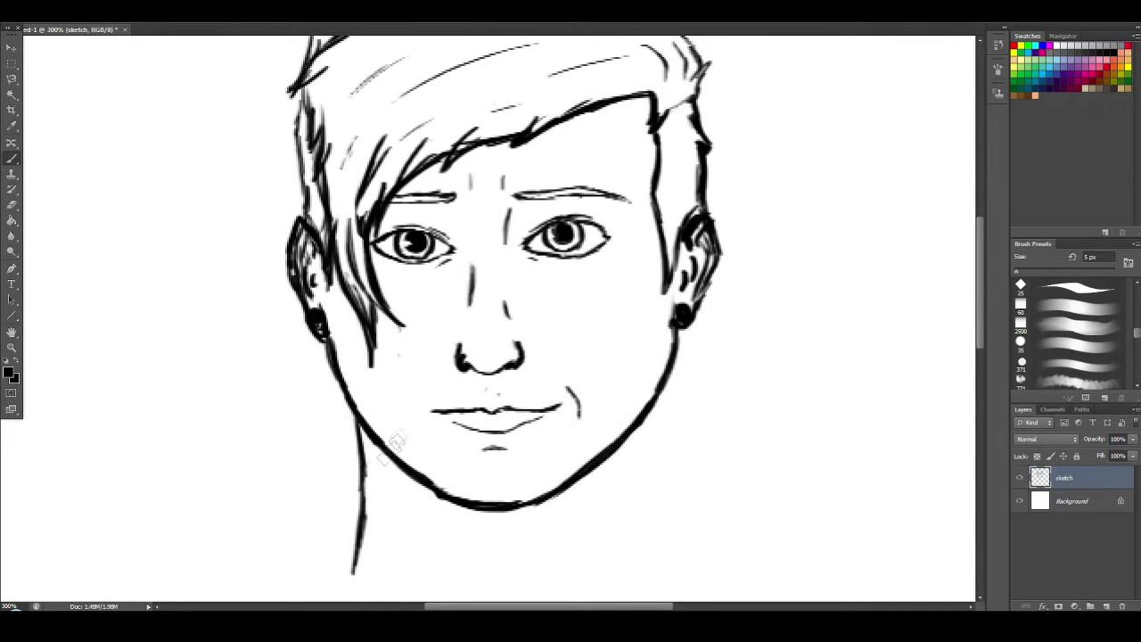
pyautogui.moveTo(587, 380); pyautogui.dragTo(578, 304)
pyautogui.moveTo(626, 356)
pyautogui.mouseDown()
pyautogui.moveTo(622, 419)
pyautogui.moveTo(645, 577)
pyautogui.mouseUp()
pyautogui.moveTo(634, 524); pyautogui.dragTo(635, 551)
# Undo the extra strokes along the right neck line, and strengthen both neck lines with smooth, thicker strokes.
pyautogui.moveTo(621, 367); pyautogui.dragTo(629, 455)
pyautogui.moveTo(612, 408)
pyautogui.mouseDown()
pyautogui.moveTo(629, 542)
pyautogui.moveTo(648, 542)
pyautogui.moveTo(652, 568)
pyautogui.moveTo(618, 481)
pyautogui.mouseUp()
pyautogui.moveTo(635, 418); pyautogui.dragTo(636, 464)
pyautogui.hotkey('ctrl', 'alt', 'z')
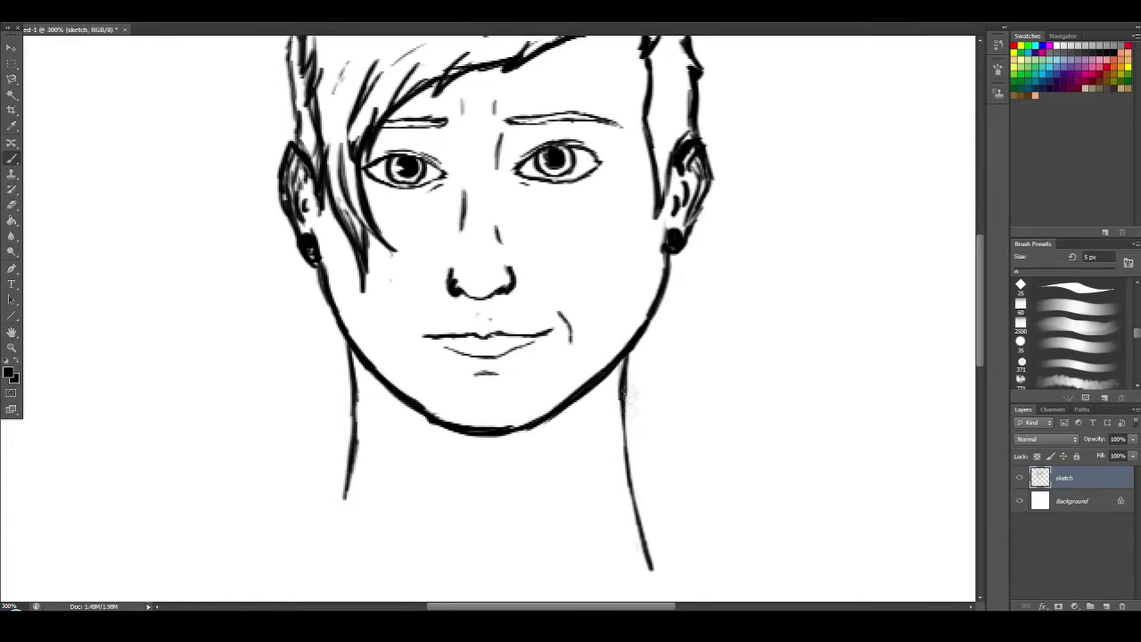
pyautogui.moveTo(621, 385); pyautogui.dragTo(653, 561)
pyautogui.moveTo(353, 388); pyautogui.dragTo(344, 526)
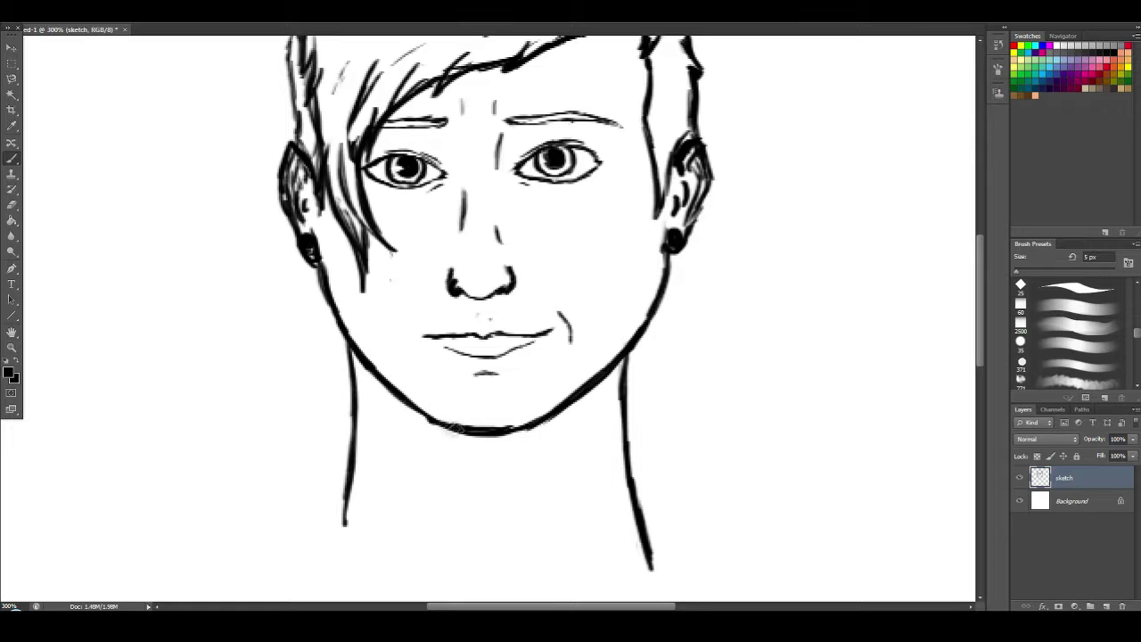
# Draw a jacket's raised collar on both sides of the neck and run its open front edges down the chest.
pyautogui.hotkey('ctrl', '-')
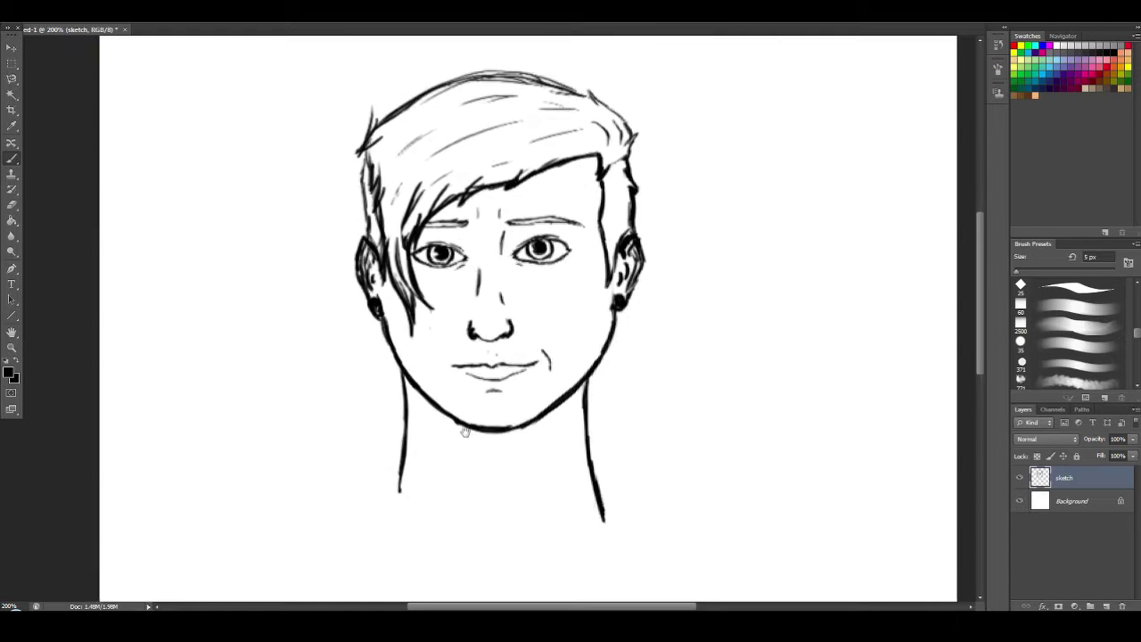
pyautogui.moveTo(403, 381); pyautogui.dragTo(381, 432)
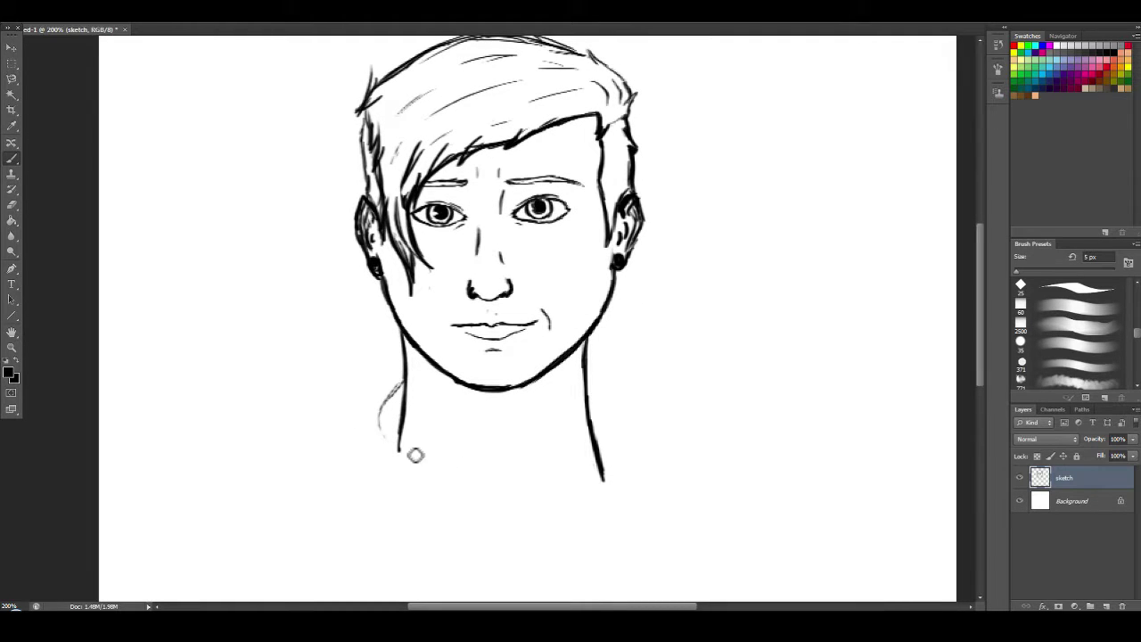
pyautogui.moveTo(441, 496)
pyautogui.mouseDown()
pyautogui.moveTo(434, 455)
pyautogui.moveTo(389, 416)
pyautogui.moveTo(396, 385)
pyautogui.moveTo(385, 465)
pyautogui.mouseUp()
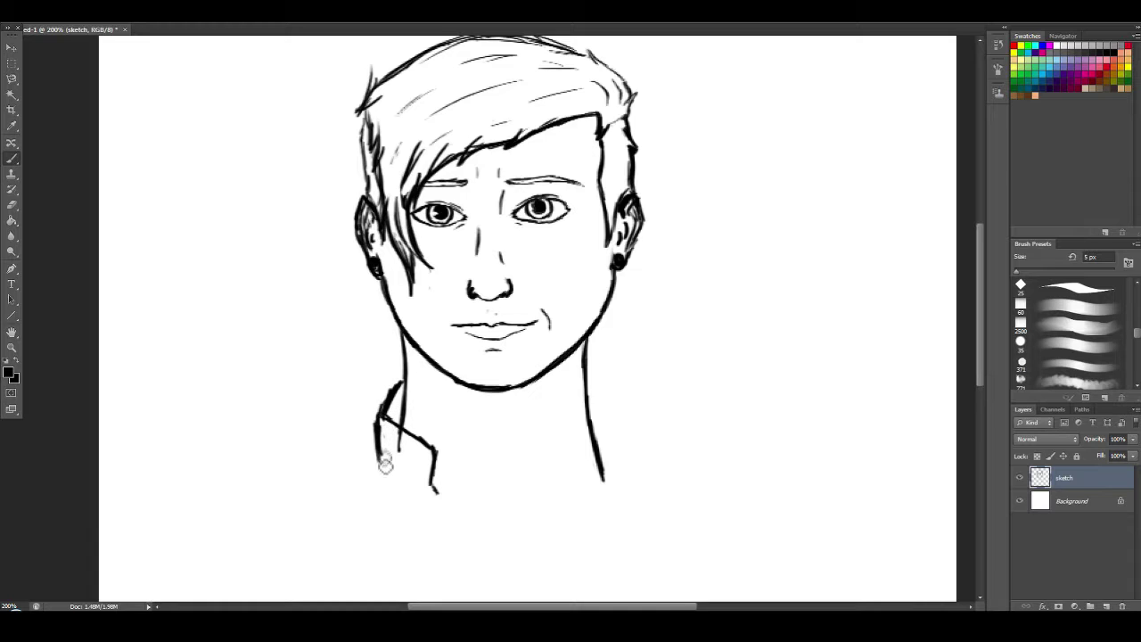
pyautogui.moveTo(570, 451)
pyautogui.mouseDown()
pyautogui.moveTo(562, 514)
pyautogui.moveTo(594, 399)
pyautogui.moveTo(626, 486)
pyautogui.mouseUp()
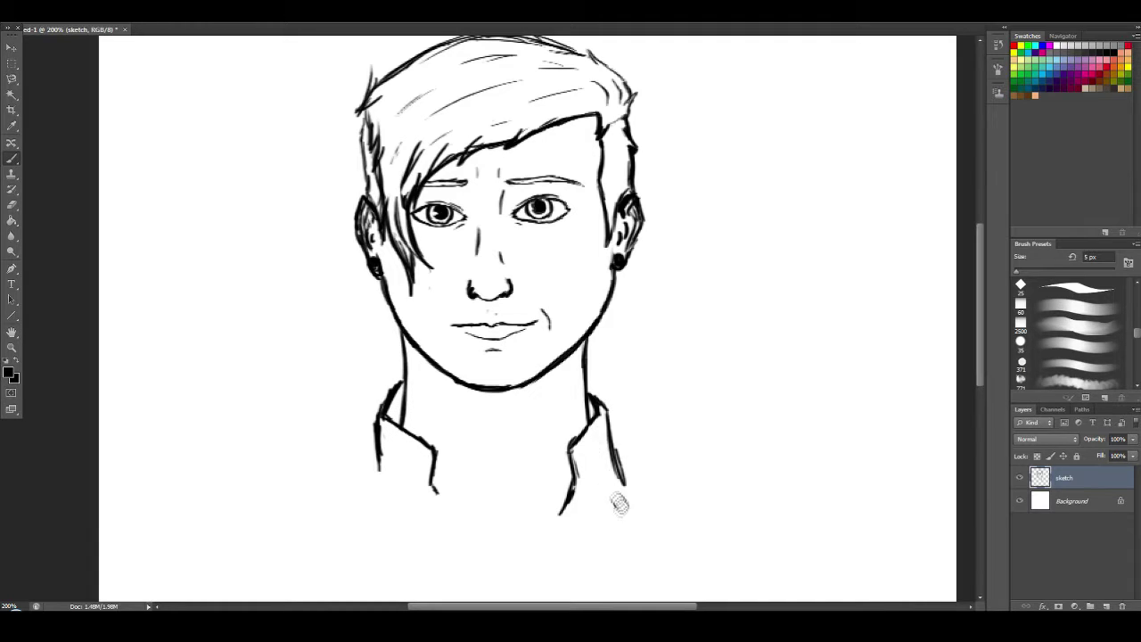
pyautogui.moveTo(553, 545); pyautogui.dragTo(560, 596)
pyautogui.moveTo(561, 511); pyautogui.dragTo(562, 599)
pyautogui.moveTo(434, 488); pyautogui.dragTo(440, 599)
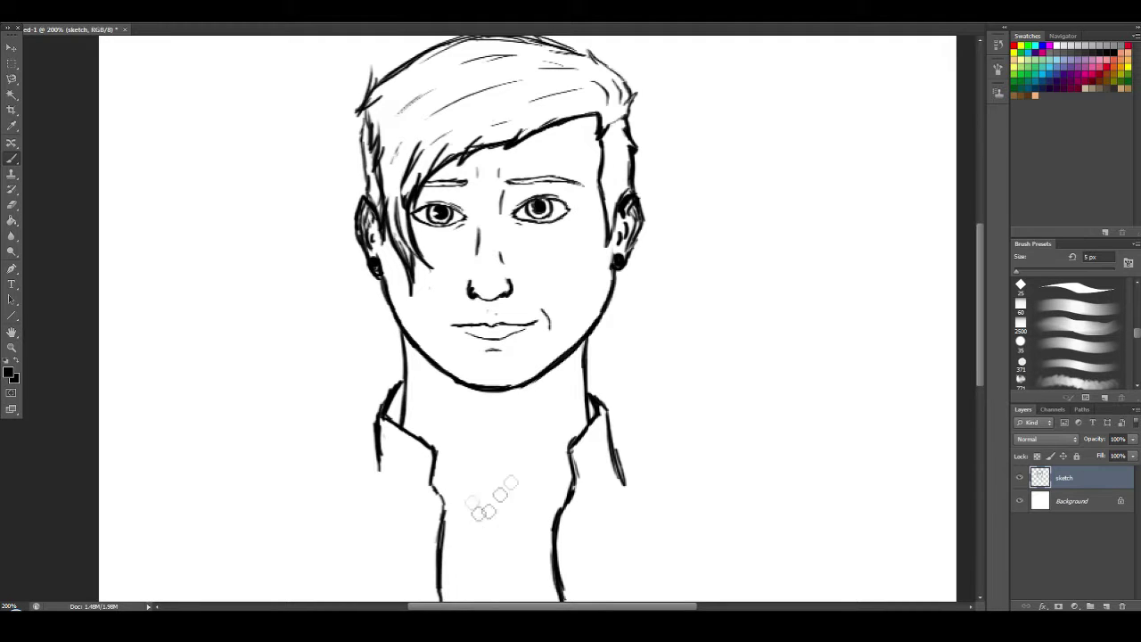
# Draw the shirt's curved double neckline between the open front edges of the jacket.
pyautogui.moveTo(463, 442); pyautogui.dragTo(455, 415)
pyautogui.moveTo(437, 477)
pyautogui.mouseDown()
pyautogui.moveTo(463, 489)
pyautogui.moveTo(552, 488)
pyautogui.mouseUp()
pyautogui.moveTo(439, 486); pyautogui.dragTo(547, 501)
pyautogui.moveTo(439, 506)
pyautogui.mouseDown()
pyautogui.moveTo(511, 515)
pyautogui.moveTo(560, 505)
pyautogui.mouseUp()
# Thicken and clean up the collar and lapel edges, and add a small button on each side of the jacket opening.
pyautogui.hotkey('ctrl', '+')
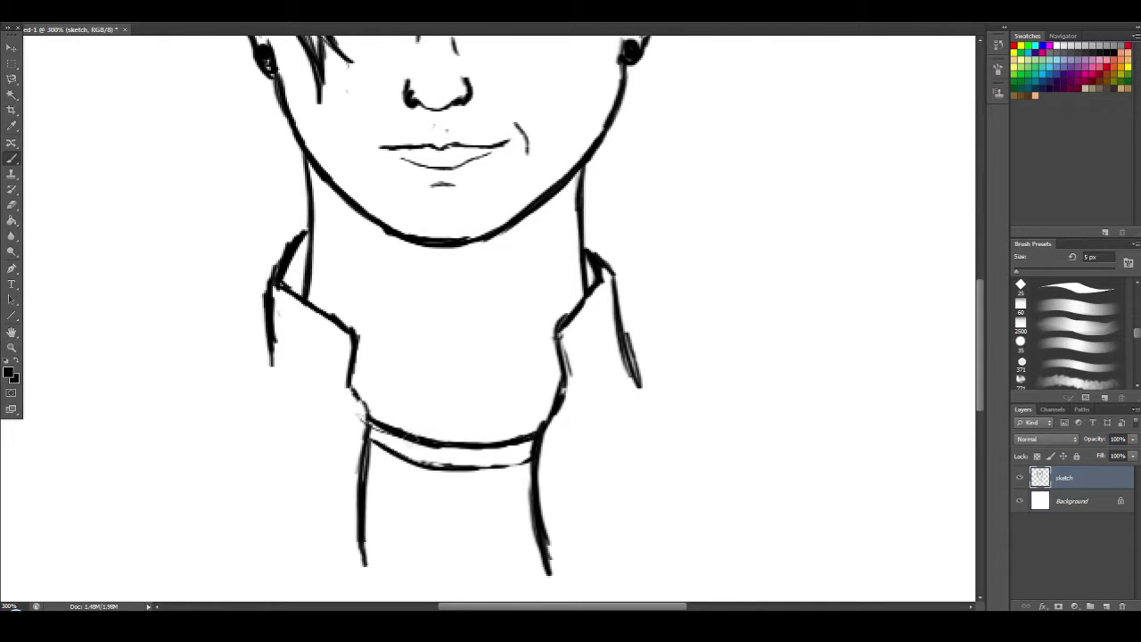
pyautogui.moveTo(349, 386); pyautogui.dragTo(364, 456)
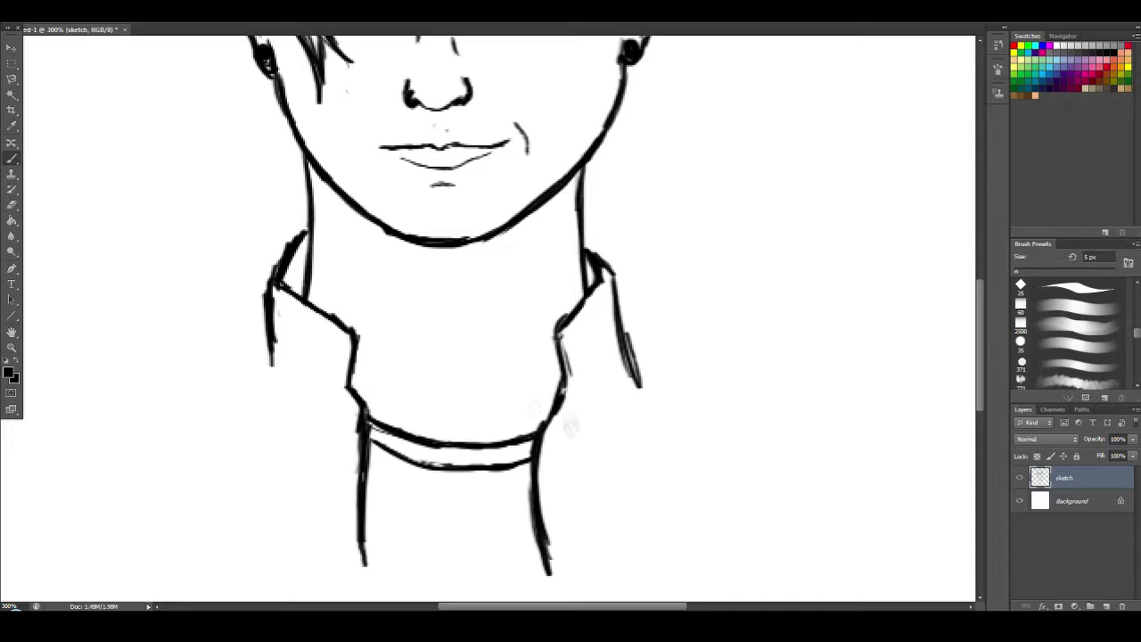
pyautogui.moveTo(566, 383); pyautogui.dragTo(541, 433)
pyautogui.moveTo(558, 333)
pyautogui.mouseDown()
pyautogui.moveTo(601, 278)
pyautogui.moveTo(577, 313)
pyautogui.mouseUp()
pyautogui.moveTo(618, 312); pyautogui.dragTo(639, 384)
pyautogui.moveTo(270, 308); pyautogui.dragTo(258, 373)
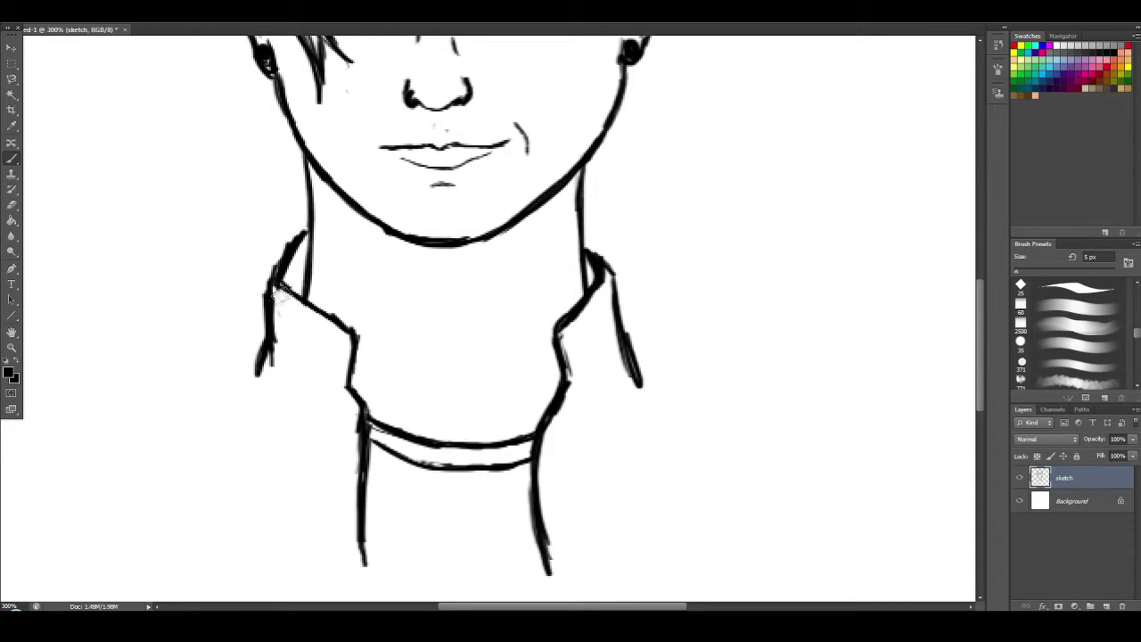
pyautogui.moveTo(284, 266); pyautogui.dragTo(282, 287)
pyautogui.moveTo(271, 309); pyautogui.dragTo(268, 356)
pyautogui.moveTo(555, 443); pyautogui.dragTo(551, 444)
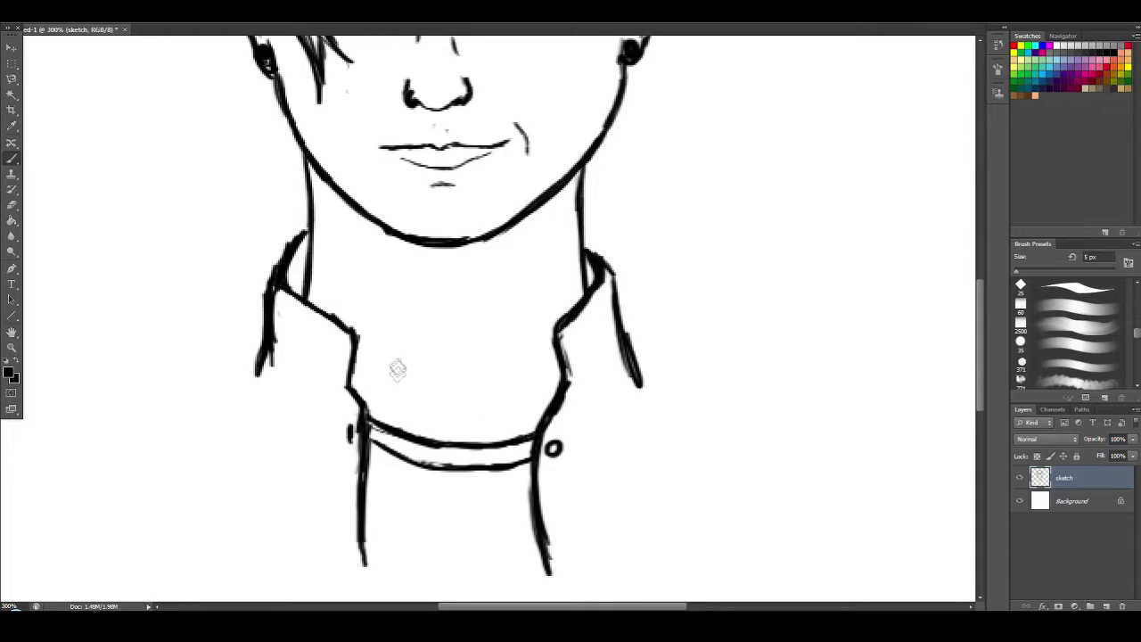
# Draw the jacket's shoulders sloping out from the collar on both sides and continue them into the upper sleeves.
pyautogui.hotkey('ctrl', '-')
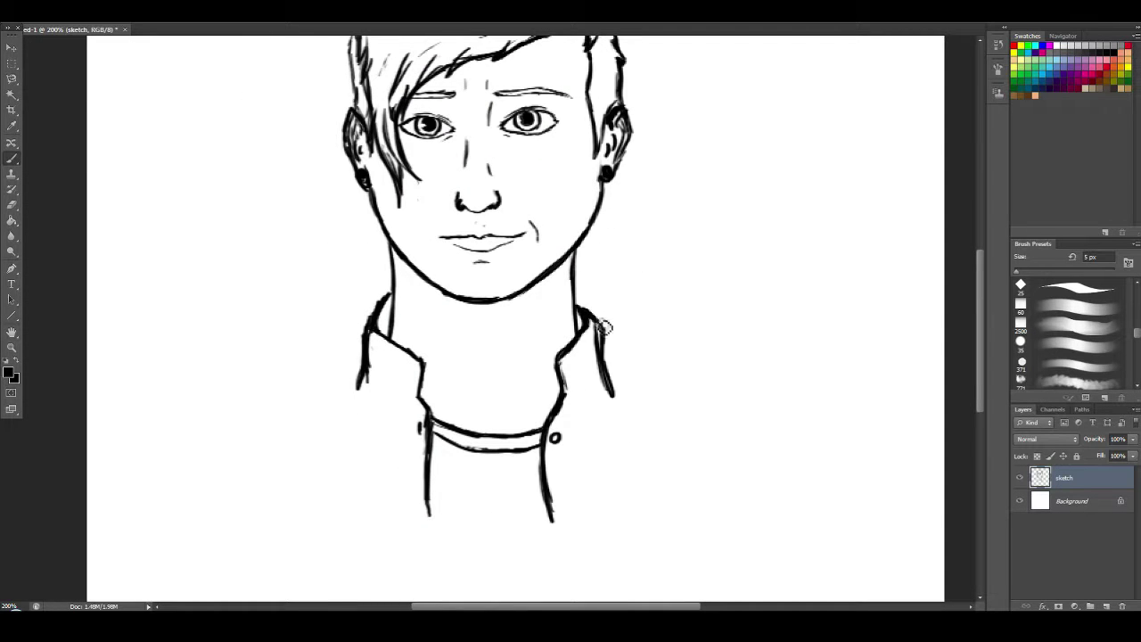
pyautogui.moveTo(601, 326)
pyautogui.mouseDown()
pyautogui.moveTo(605, 360)
pyautogui.moveTo(632, 390)
pyautogui.moveTo(745, 433)
pyautogui.mouseUp()
pyautogui.moveTo(752, 439)
pyautogui.mouseDown()
pyautogui.moveTo(778, 488)
pyautogui.moveTo(793, 579)
pyautogui.mouseUp()
pyautogui.moveTo(778, 526); pyautogui.dragTo(791, 591)
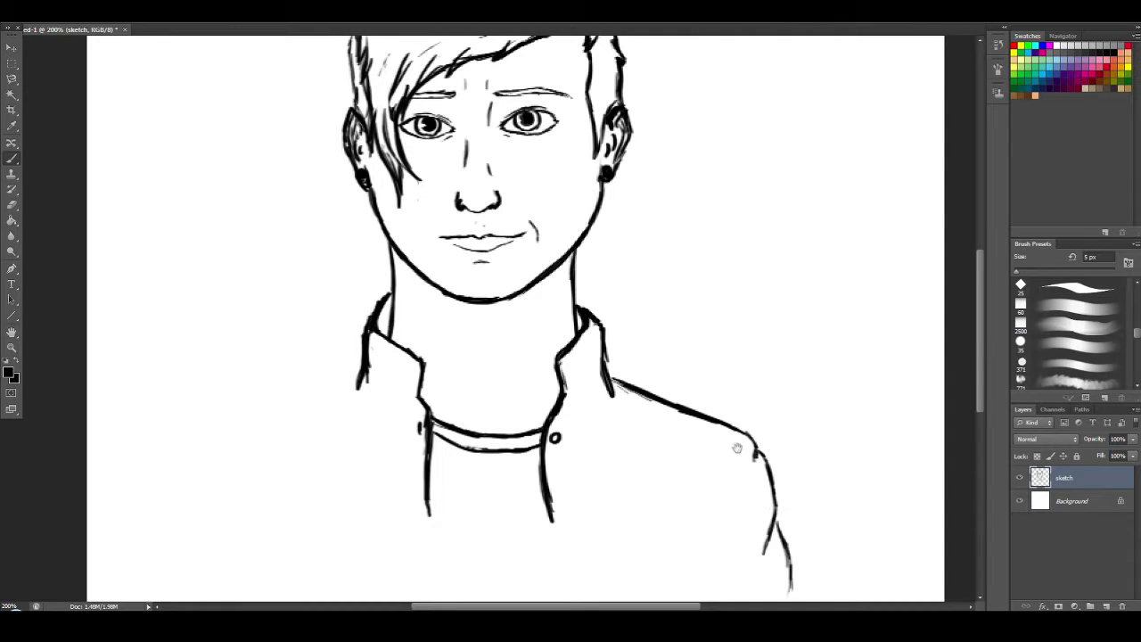
pyautogui.moveTo(736, 449)
pyautogui.mouseDown()
pyautogui.moveTo(749, 416)
pyautogui.moveTo(757, 468)
pyautogui.mouseUp()
pyautogui.moveTo(408, 392); pyautogui.dragTo(365, 411)
pyautogui.moveTo(407, 396)
pyautogui.mouseDown()
pyautogui.moveTo(310, 458)
pyautogui.moveTo(286, 529)
pyautogui.moveTo(282, 577)
pyautogui.mouseUp()
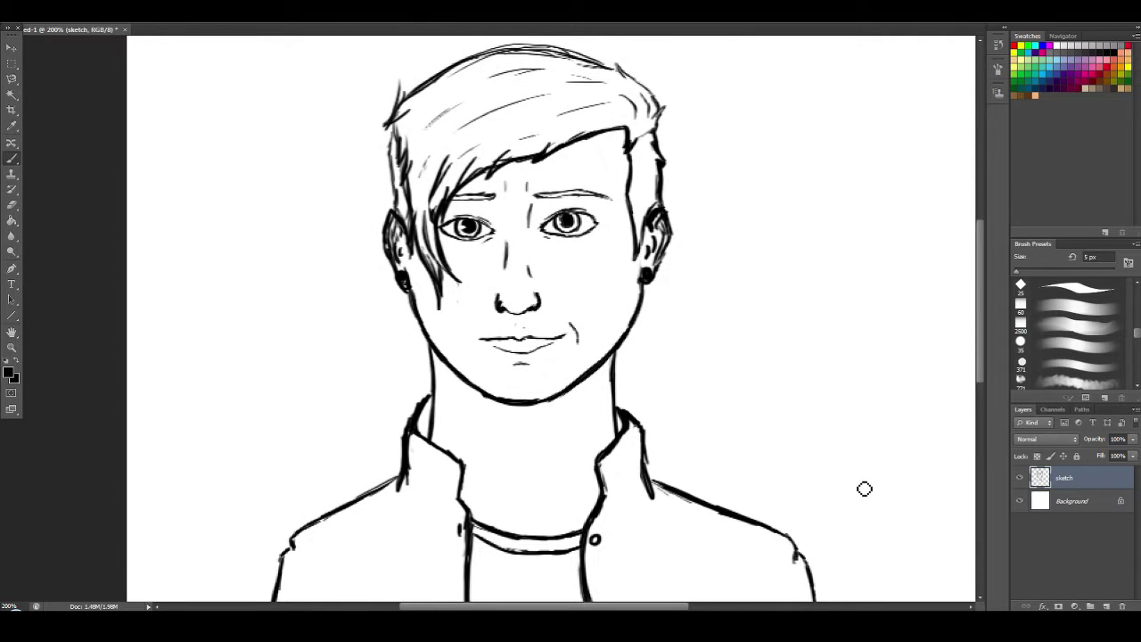
# Create a new layer named "color" and place it beneath the sketch layer.
pyautogui.hotkey('ctrl', 'shift', 'n')
pyautogui.write('color')
pyautogui.press('Return')
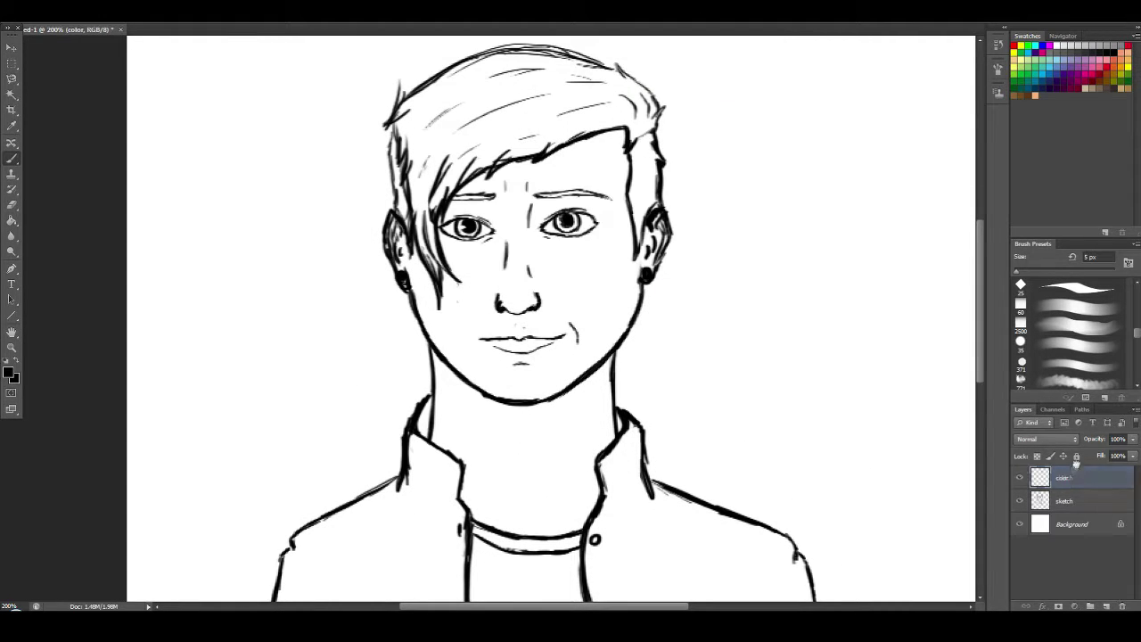
pyautogui.moveTo(1077, 479); pyautogui.dragTo(1080, 509)
# Paint the irises of both eyes blue (#056cbc) on the color layer.
pyautogui.click(8, 372)
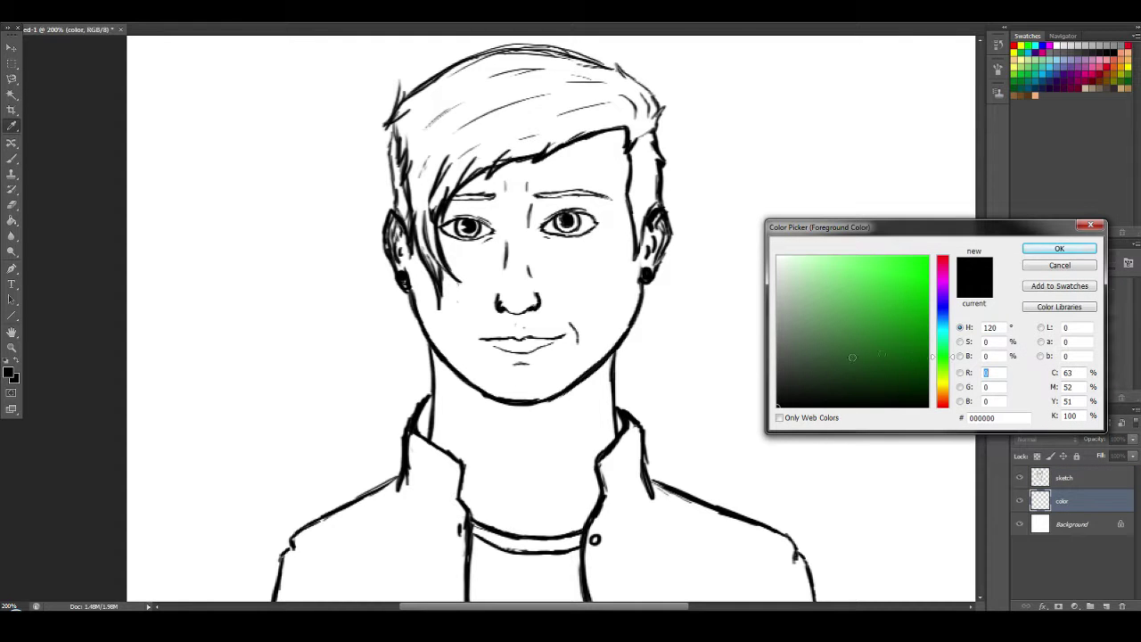
pyautogui.click(947, 322)
pyautogui.moveTo(918, 319); pyautogui.dragTo(927, 295)
pyautogui.click(1055, 251)
pyautogui.hotkey('ctrl', '+')
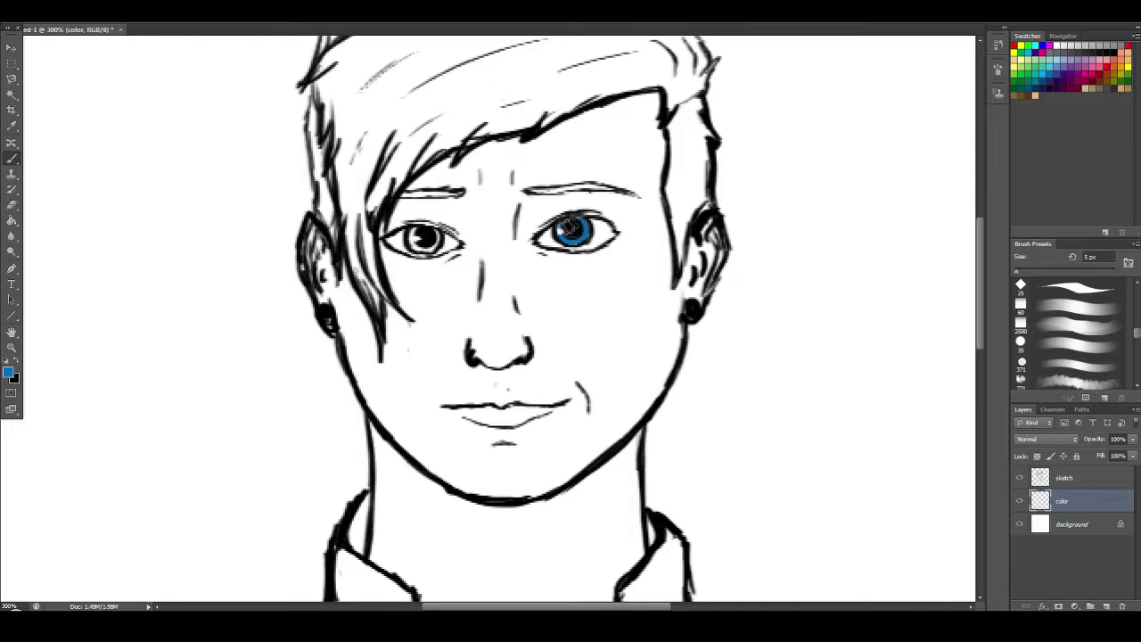
pyautogui.moveTo(571, 227); pyautogui.dragTo(565, 231)
# Fill the swept top hair and fringe with pale cream (#f6f5e2) using a 24 px brush.
pyautogui.click(9, 372)
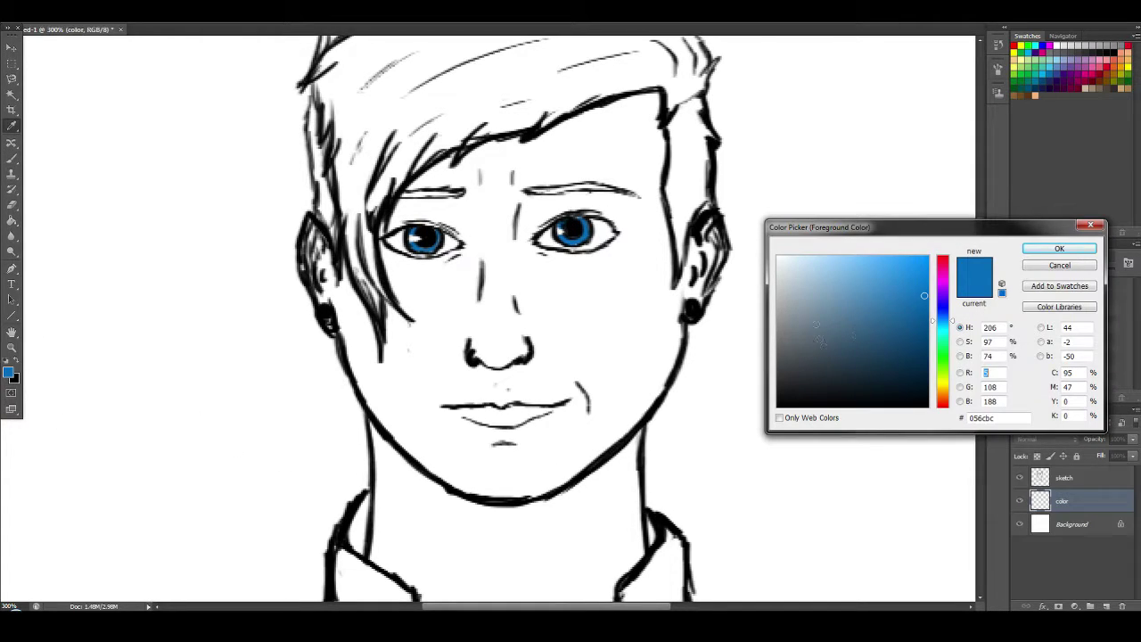
pyautogui.click(803, 262)
pyautogui.moveTo(943, 336); pyautogui.dragTo(943, 383)
pyautogui.click(788, 262)
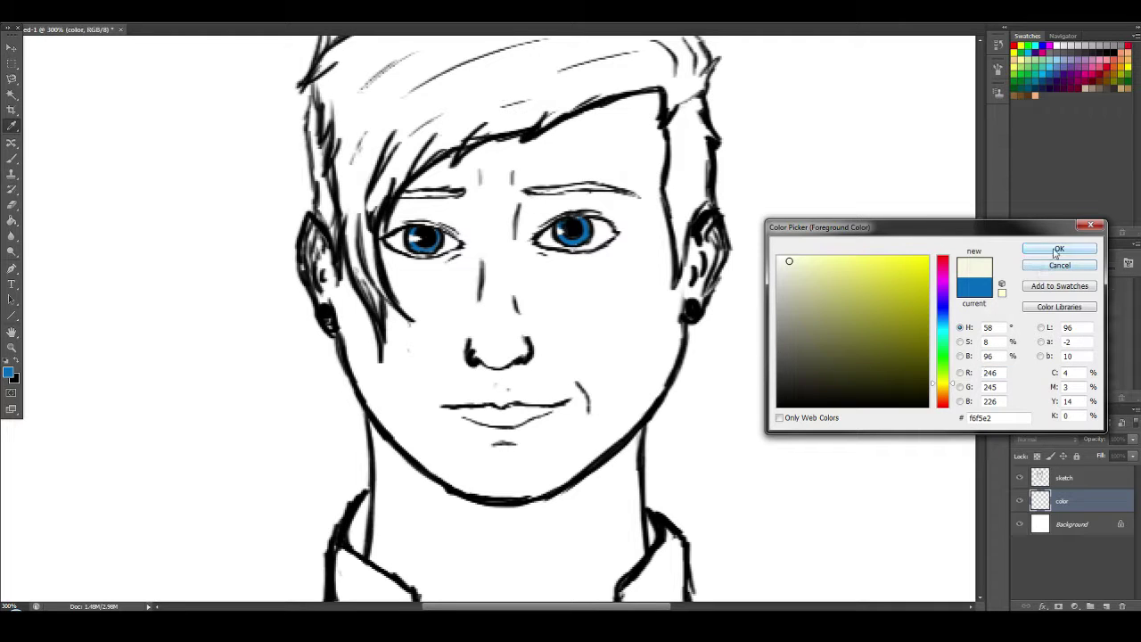
pyautogui.click(1056, 253)
pyautogui.moveTo(620, 122); pyautogui.dragTo(594, 202)
pyautogui.click(45, 18)
pyautogui.click(51, 54)
pyautogui.press('Return')
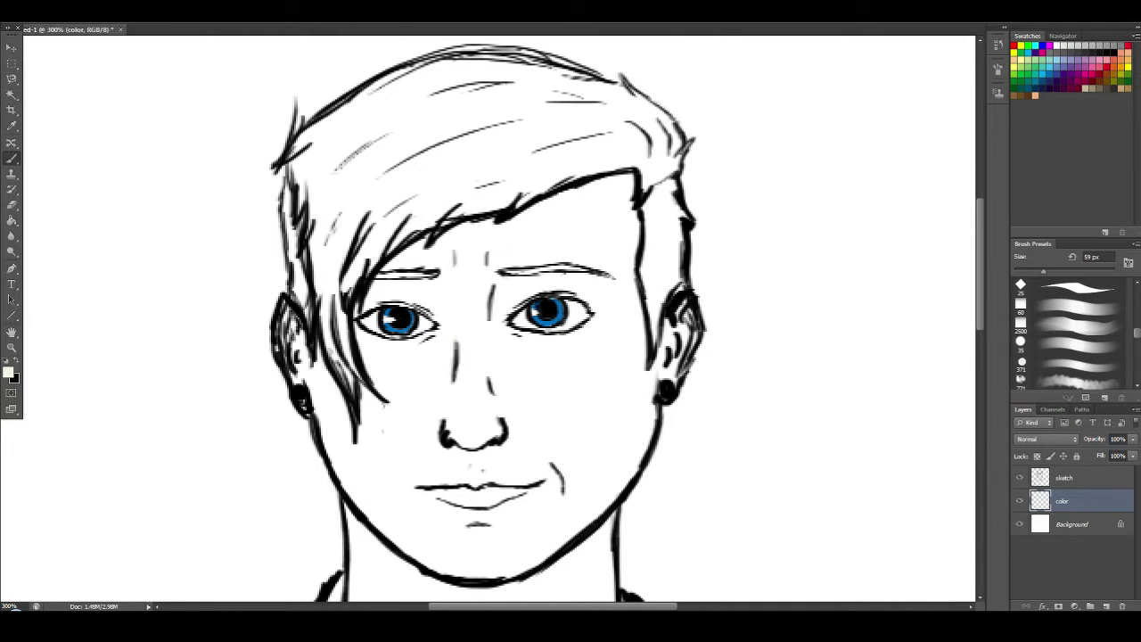
pyautogui.click(45, 18)
pyautogui.click(29, 53)
pyautogui.press('Return')
pyautogui.moveTo(342, 343)
pyautogui.mouseDown()
pyautogui.moveTo(325, 270)
pyautogui.moveTo(381, 227)
pyautogui.mouseUp()
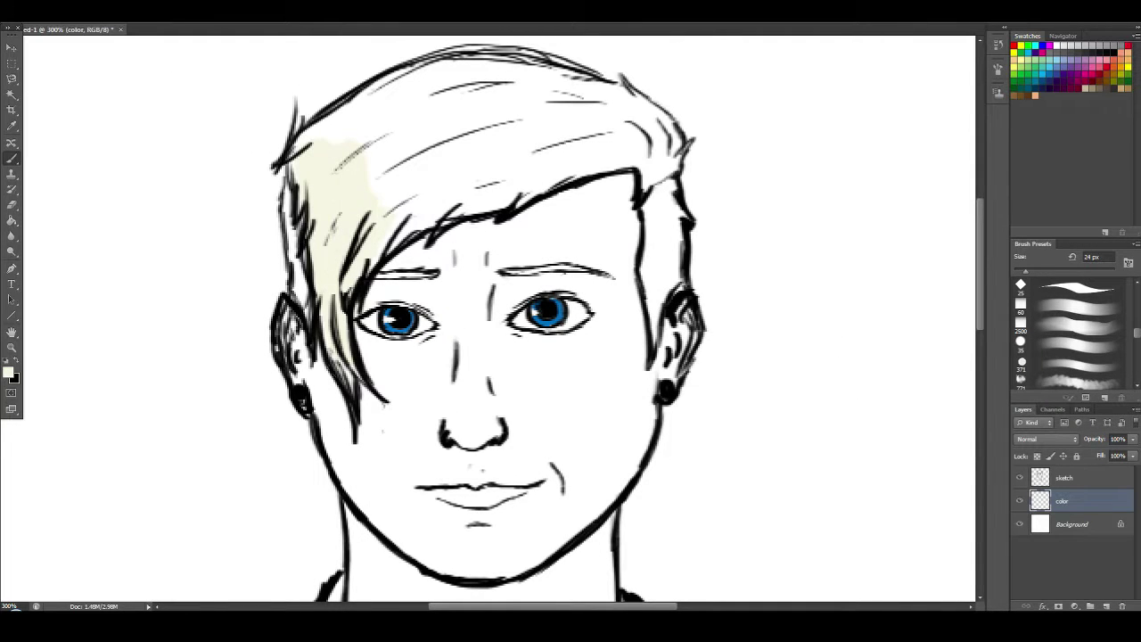
pyautogui.moveTo(344, 147)
pyautogui.mouseDown()
pyautogui.moveTo(378, 133)
pyautogui.moveTo(390, 198)
pyautogui.moveTo(632, 149)
pyautogui.moveTo(555, 78)
pyautogui.moveTo(403, 93)
pyautogui.moveTo(622, 123)
pyautogui.mouseUp()
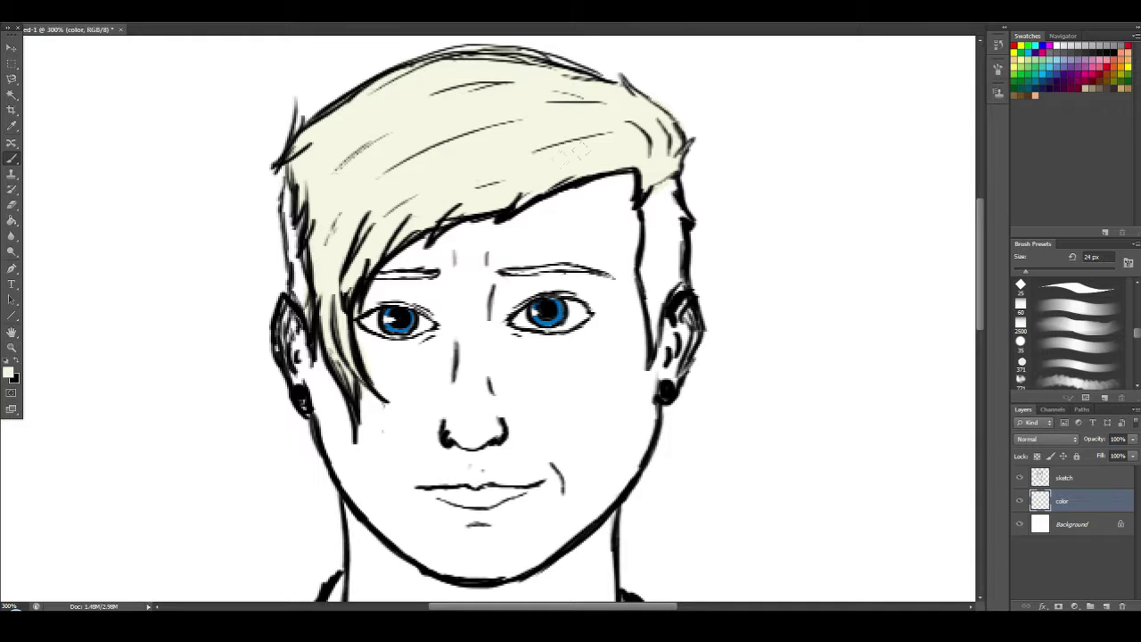
# Try a darker greyish cream (#ddddd0) over the fringe.
pyautogui.click(8, 372)
pyautogui.click(785, 275)
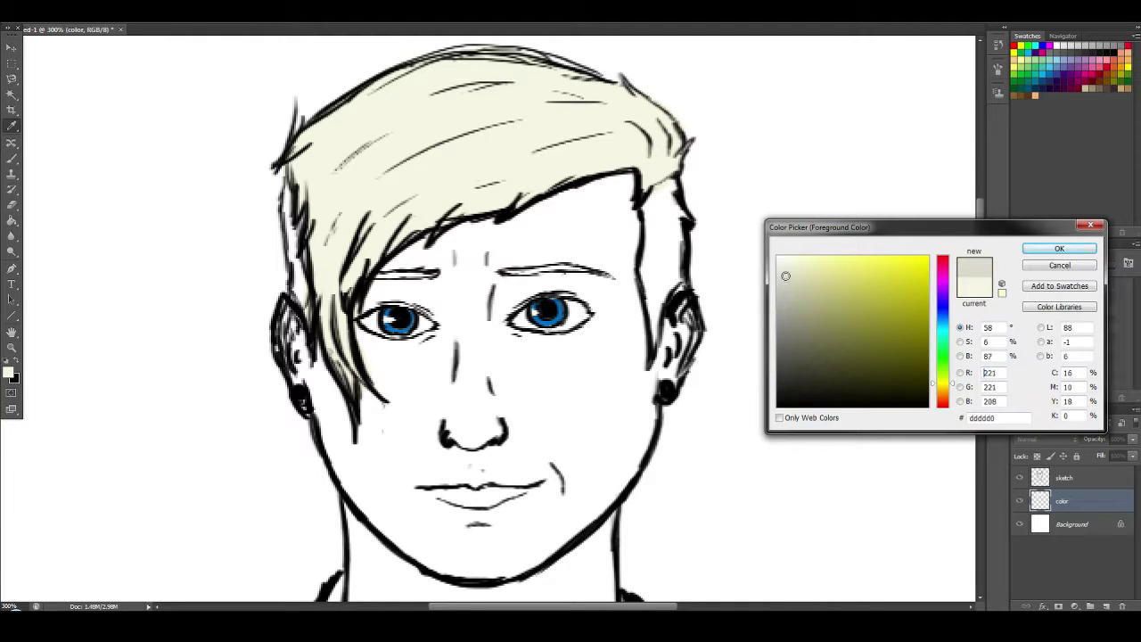
pyautogui.press('Return')
pyautogui.moveTo(332, 205); pyautogui.dragTo(357, 376)
pyautogui.moveTo(312, 267)
pyautogui.mouseDown()
pyautogui.moveTo(361, 116)
pyautogui.moveTo(392, 258)
pyautogui.mouseUp()
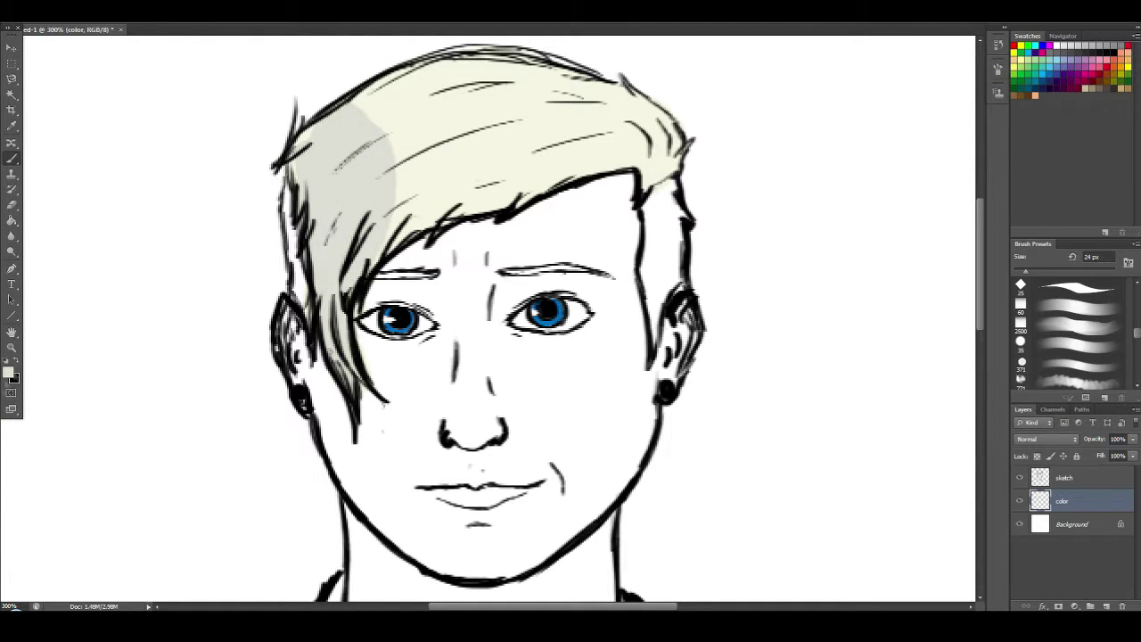
# Try a neutral grey over the fringe and the adjoining top hair.
pyautogui.click(8, 372)
pyautogui.click(778, 281)
pyautogui.press('Return')
pyautogui.moveTo(363, 132); pyautogui.dragTo(378, 253)
# Repaint the whole swept top hair and fringe in a light warm grey.
pyautogui.click(8, 372)
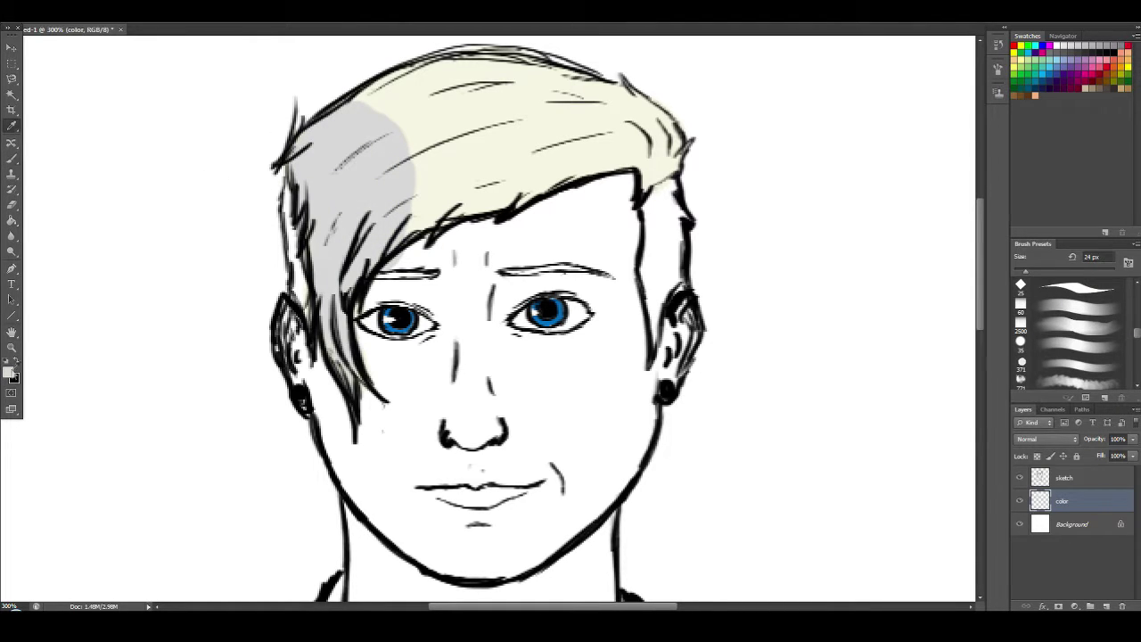
pyautogui.click(784, 271)
pyautogui.moveTo(784, 271); pyautogui.dragTo(780, 268)
pyautogui.click(1035, 252)
pyautogui.moveTo(307, 165); pyautogui.dragTo(346, 352)
pyautogui.moveTo(390, 134)
pyautogui.mouseDown()
pyautogui.moveTo(477, 99)
pyautogui.moveTo(588, 153)
pyautogui.moveTo(460, 73)
pyautogui.mouseUp()
pyautogui.moveTo(659, 165); pyautogui.dragTo(624, 89)
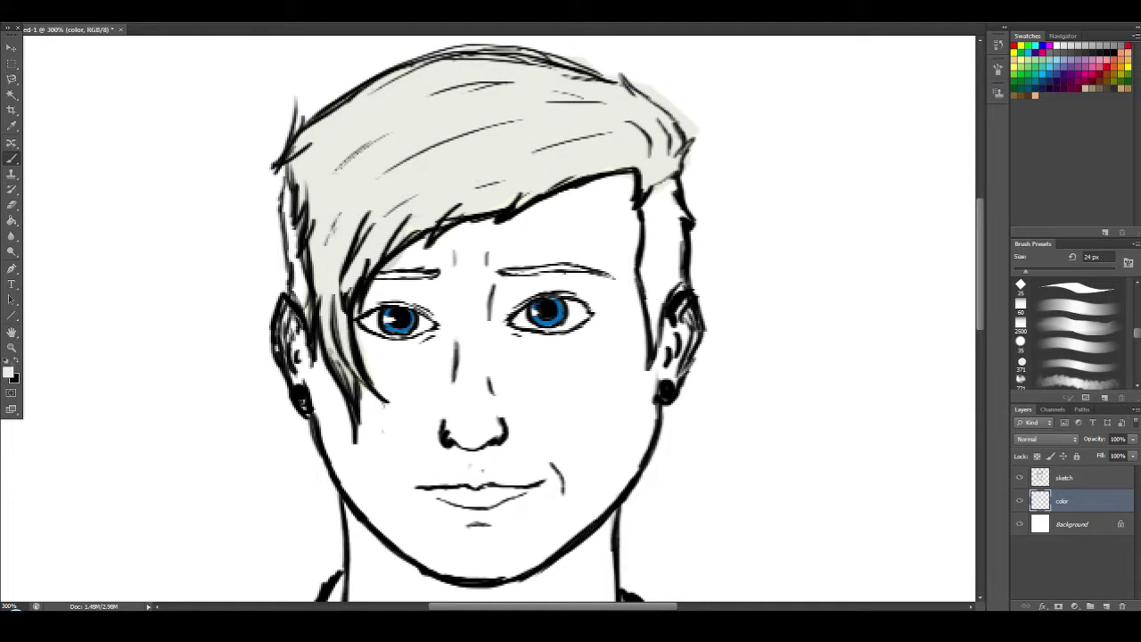
# Fill the short side hair above both ears with a slightly darker grey than the top hair.
pyautogui.click(8, 372)
pyautogui.moveTo(785, 268); pyautogui.dragTo(776, 276)
pyautogui.click(1057, 250)
pyautogui.moveTo(649, 208)
pyautogui.mouseDown()
pyautogui.moveTo(660, 335)
pyautogui.moveTo(682, 192)
pyautogui.mouseUp()
pyautogui.moveTo(301, 307); pyautogui.dragTo(278, 188)
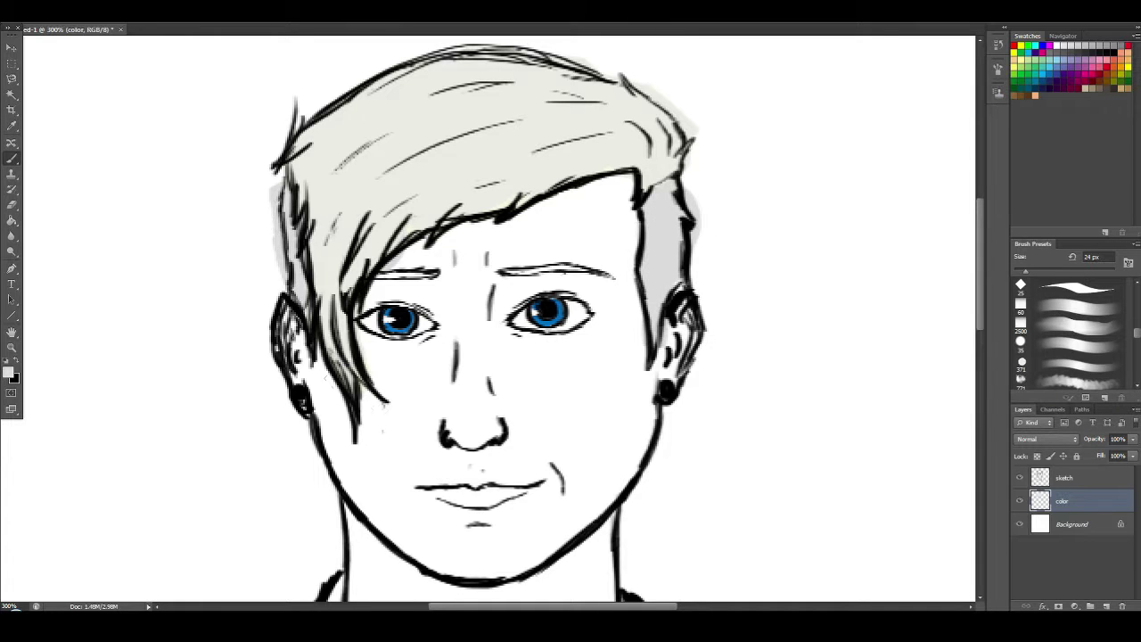
# Set the painting color to a pale peach skin tone (#fee7d6).
pyautogui.moveTo(513, 511); pyautogui.dragTo(517, 431)
pyautogui.click(8, 372)
pyautogui.click(935, 389)
pyautogui.click(816, 256)
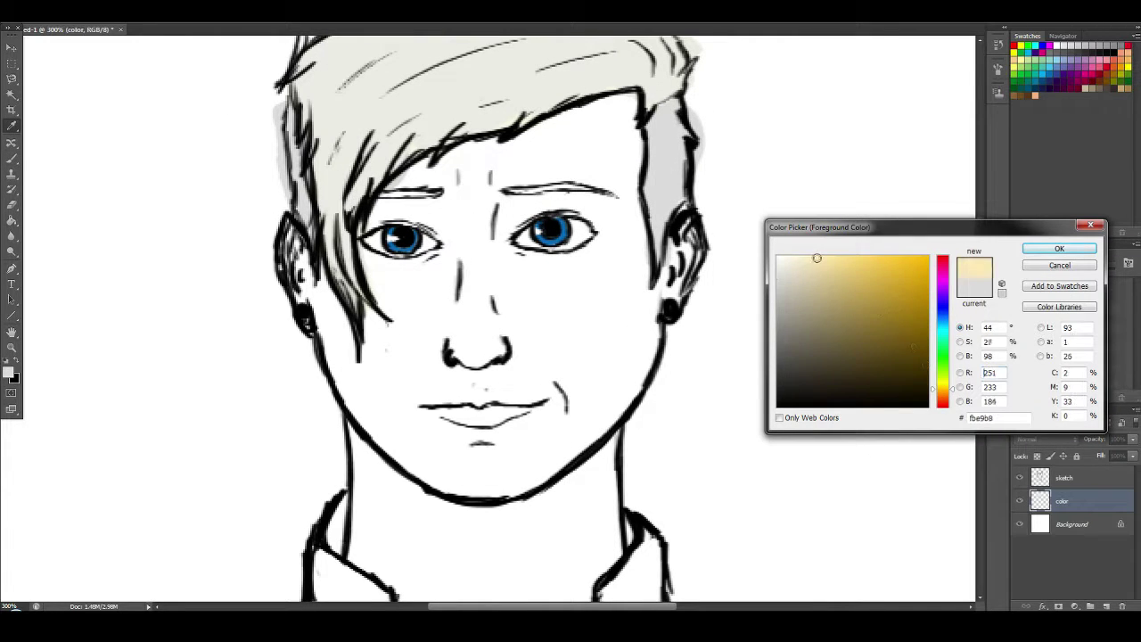
pyautogui.click(934, 387)
pyautogui.click(800, 256)
pyautogui.moveTo(935, 386); pyautogui.dragTo(935, 400)
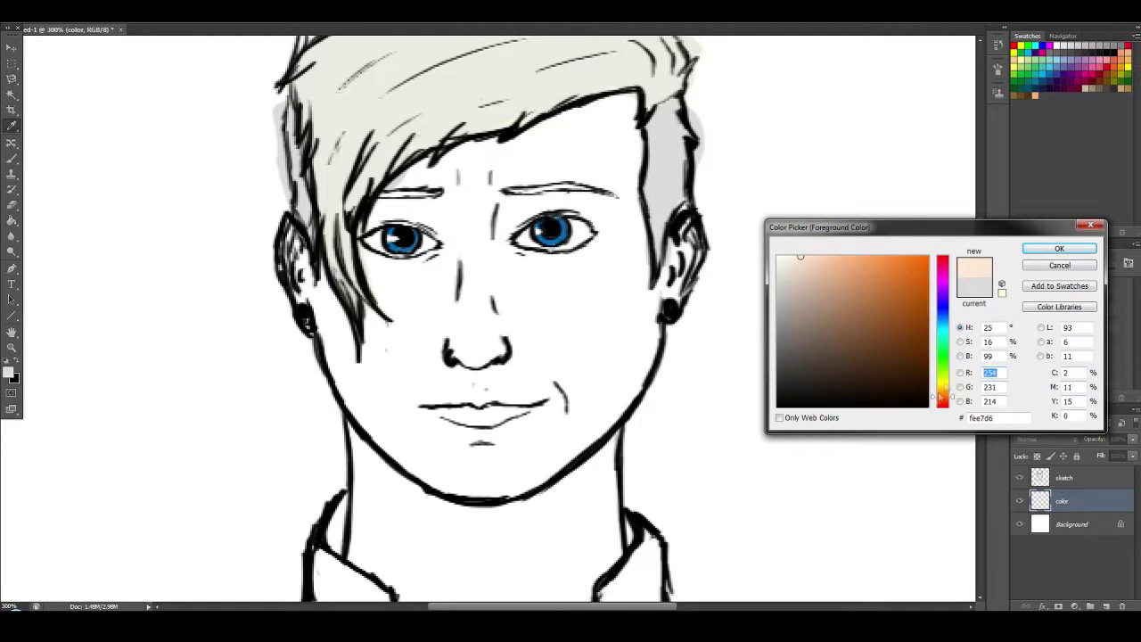
pyautogui.click(1058, 248)
# Fill the face, ears and neck with the peach skin tone, leaving the eyes uncovered.
pyautogui.moveTo(590, 312); pyautogui.dragTo(599, 305)
pyautogui.hotkey('ctrl', 'z')
pyautogui.moveTo(324, 333)
pyautogui.mouseDown()
pyautogui.moveTo(307, 281)
pyautogui.moveTo(341, 363)
pyautogui.moveTo(384, 424)
pyautogui.moveTo(450, 482)
pyautogui.moveTo(352, 378)
pyautogui.moveTo(388, 365)
pyautogui.moveTo(410, 303)
pyautogui.moveTo(386, 350)
pyautogui.moveTo(366, 550)
pyautogui.moveTo(537, 570)
pyautogui.moveTo(593, 545)
pyautogui.moveTo(584, 417)
pyautogui.moveTo(519, 470)
pyautogui.moveTo(579, 283)
pyautogui.moveTo(481, 352)
pyautogui.moveTo(448, 296)
pyautogui.moveTo(406, 283)
pyautogui.moveTo(387, 209)
pyautogui.moveTo(436, 201)
pyautogui.moveTo(483, 151)
pyautogui.mouseUp()
pyautogui.moveTo(574, 405)
pyautogui.mouseDown()
pyautogui.moveTo(653, 313)
pyautogui.moveTo(683, 234)
pyautogui.moveTo(538, 262)
pyautogui.moveTo(534, 294)
pyautogui.moveTo(624, 214)
pyautogui.moveTo(535, 143)
pyautogui.moveTo(504, 218)
pyautogui.moveTo(602, 206)
pyautogui.mouseUp()
pyautogui.moveTo(488, 185); pyautogui.dragTo(521, 153)
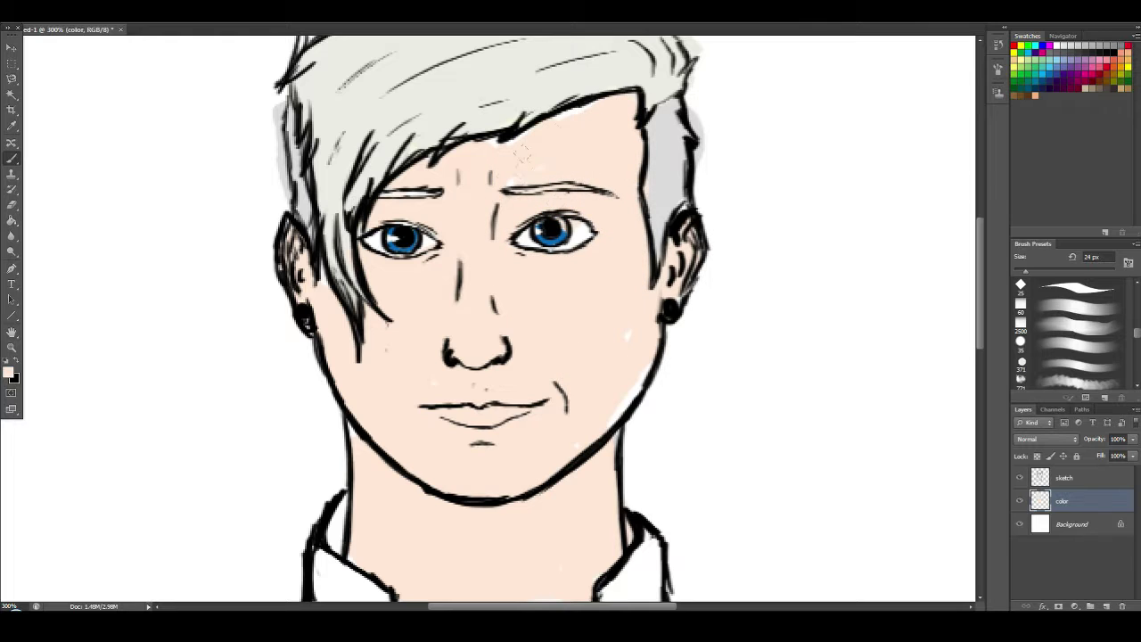
pyautogui.moveTo(600, 309); pyautogui.dragTo(578, 336)
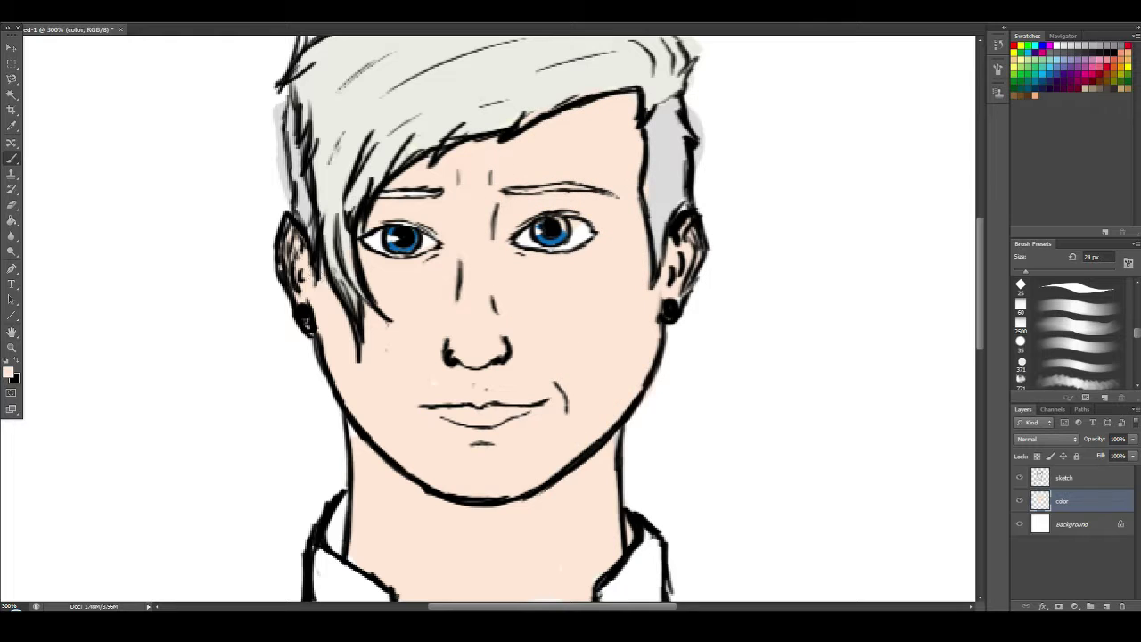
pyautogui.moveTo(469, 518); pyautogui.dragTo(472, 379)
pyautogui.moveTo(412, 478)
pyautogui.mouseDown()
pyautogui.moveTo(501, 549)
pyautogui.moveTo(531, 482)
pyautogui.moveTo(464, 512)
pyautogui.moveTo(522, 530)
pyautogui.mouseUp()
pyautogui.scroll(3, 535, 356)
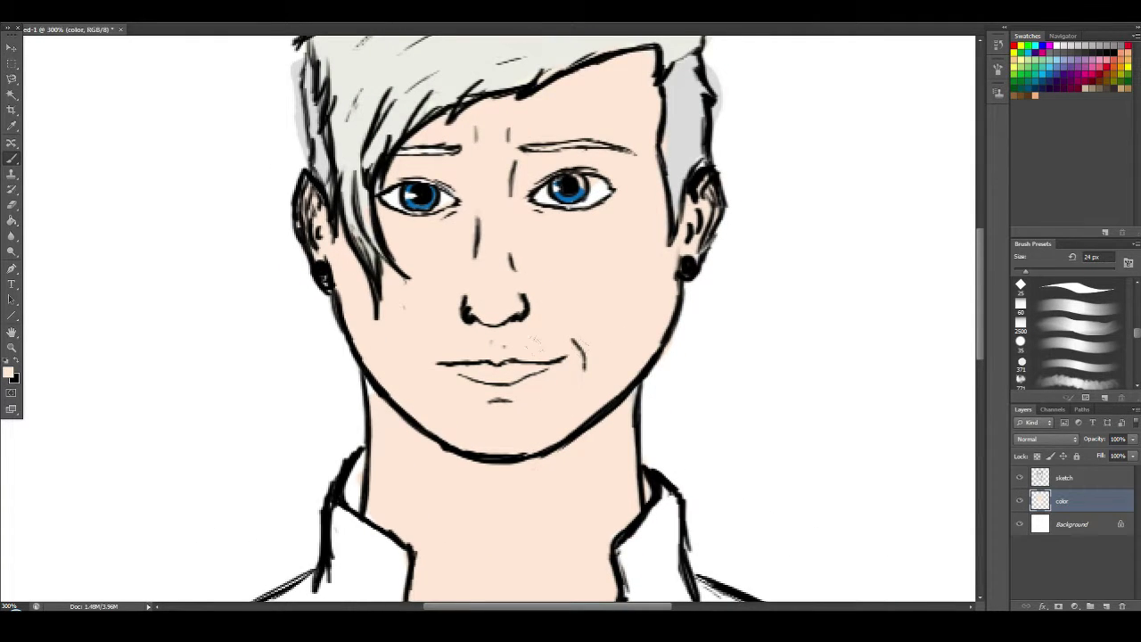
# Sample the iris blue as the painting color and set the brush size to 13 px.
pyautogui.scroll(3, 535, 357)
pyautogui.click(7, 371)
pyautogui.click(573, 271)
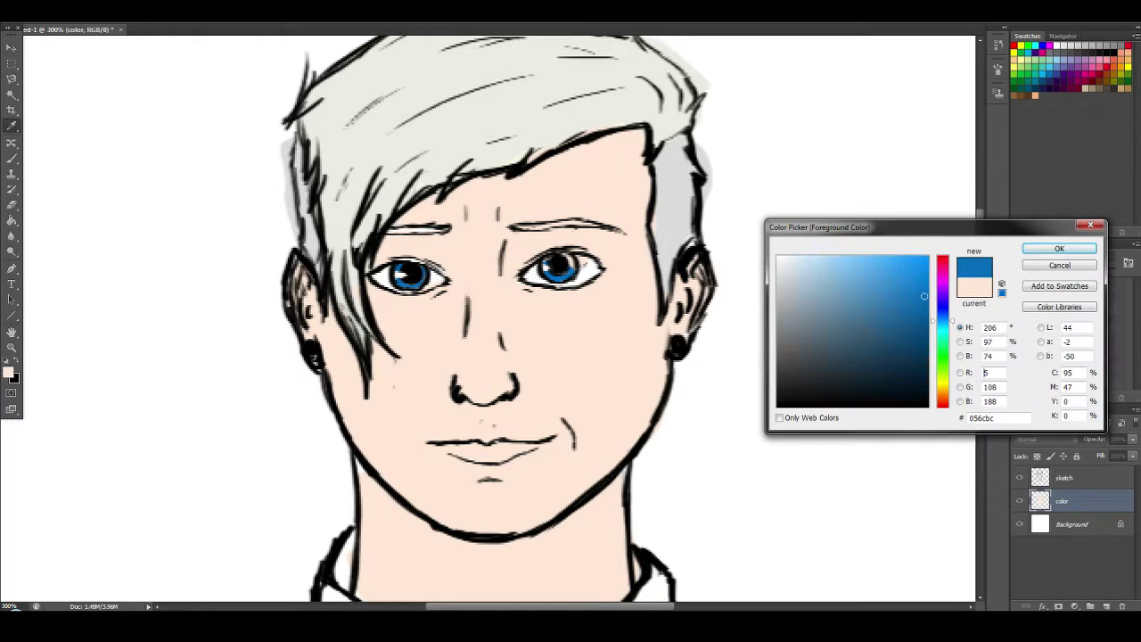
pyautogui.click(1026, 251)
pyautogui.click(40, 13)
pyautogui.write('13')
pyautogui.press('Return')
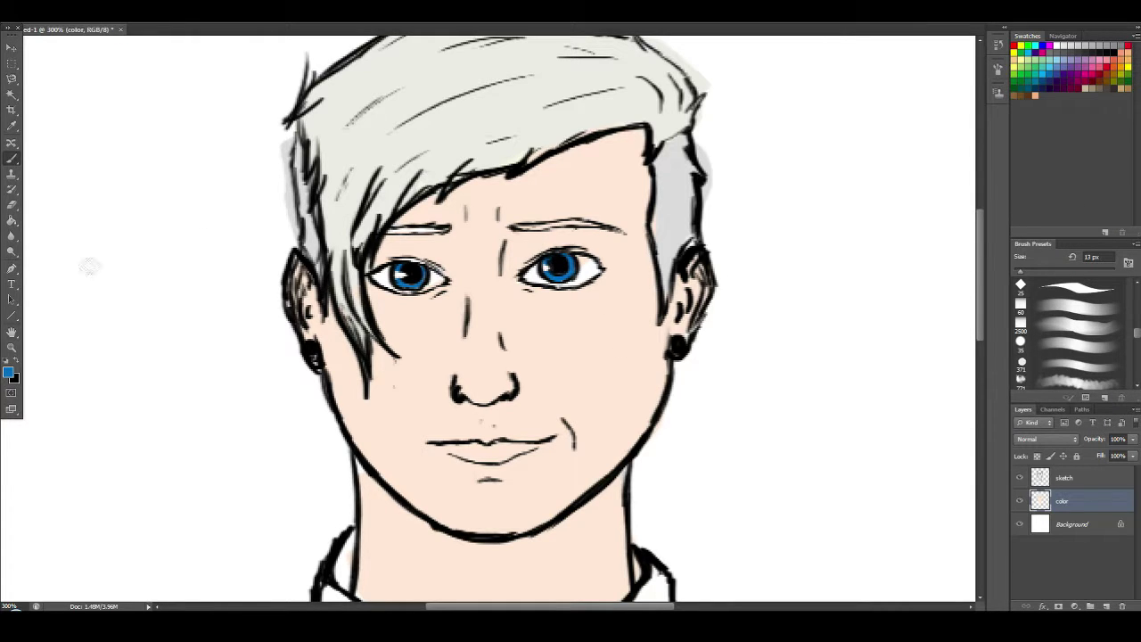
# Paint both eyebrows dark brown with a 7 px brush.
pyautogui.click(9, 374)
pyautogui.click(942, 390)
pyautogui.click(926, 377)
pyautogui.click(1055, 252)
pyautogui.click(40, 14)
pyautogui.write('7')
pyautogui.press('Return')
pyautogui.hotkey('ctrl', '+')
pyautogui.moveTo(383, 204)
pyautogui.mouseDown()
pyautogui.moveTo(397, 254)
pyautogui.moveTo(430, 248)
pyautogui.mouseUp()
pyautogui.moveTo(534, 246); pyautogui.dragTo(667, 249)
# Repaint the swept top hair and fringe in an even, neutral light grey.
pyautogui.scroll(-2, 604, 320)
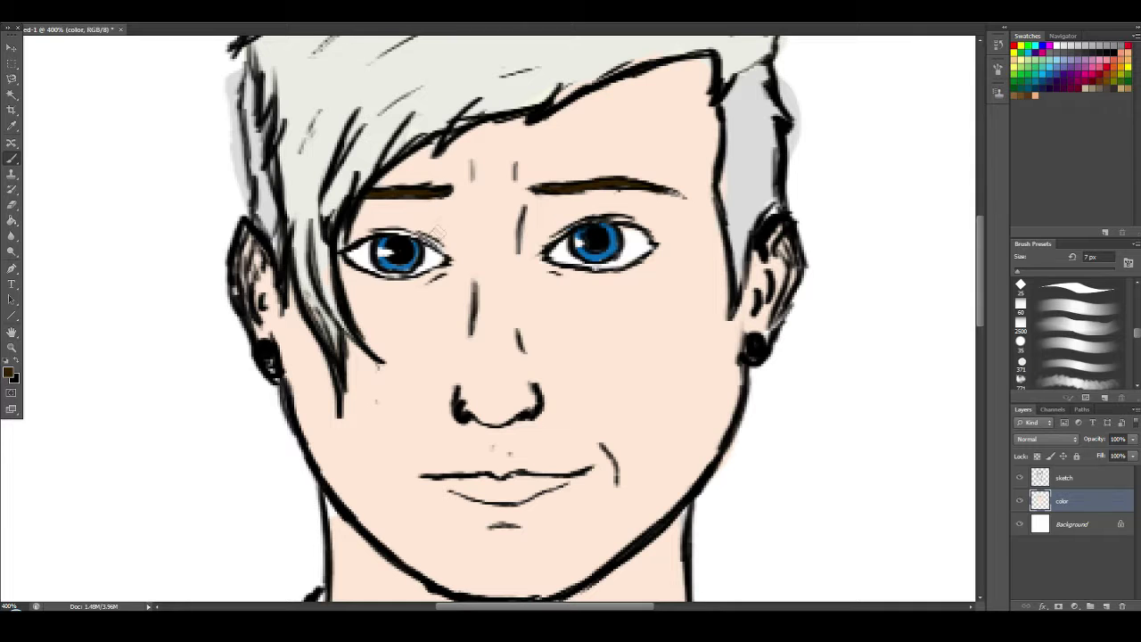
pyautogui.click(10, 373)
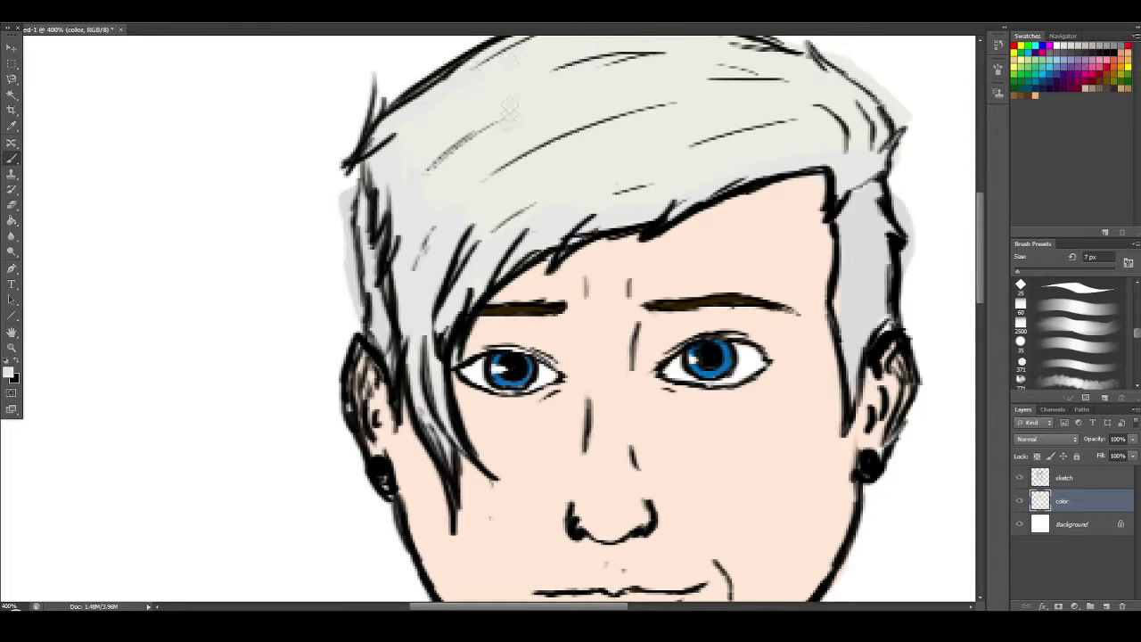
pyautogui.moveTo(488, 115); pyautogui.dragTo(452, 180)
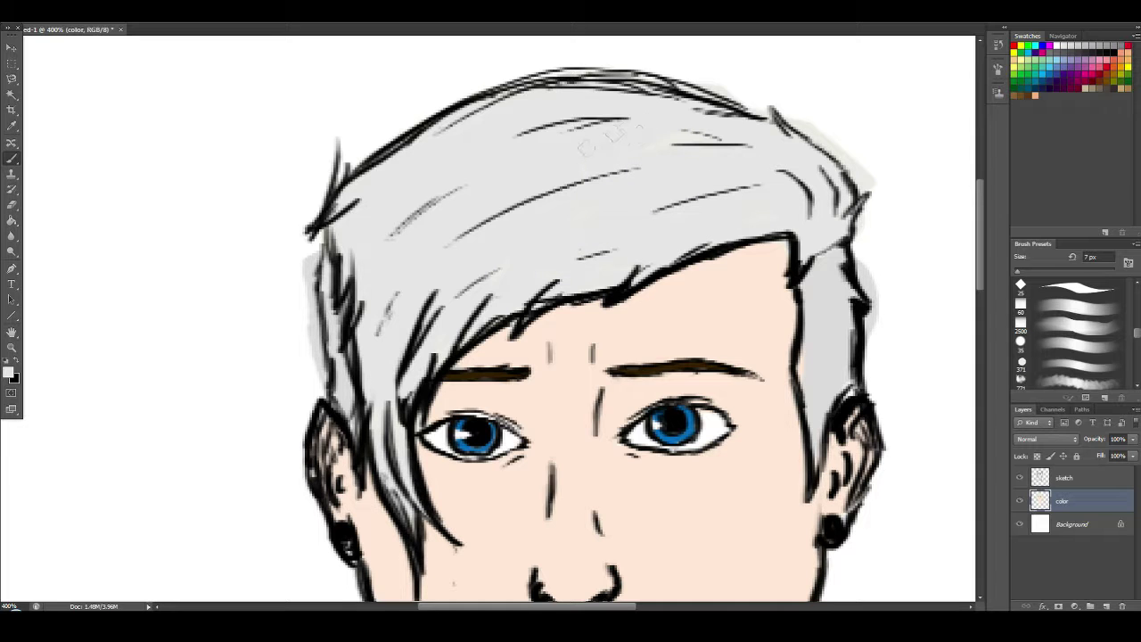
# Repaint the side hair above the right ear in a darker grey than the top hair.
pyautogui.moveTo(576, 429); pyautogui.dragTo(517, 384)
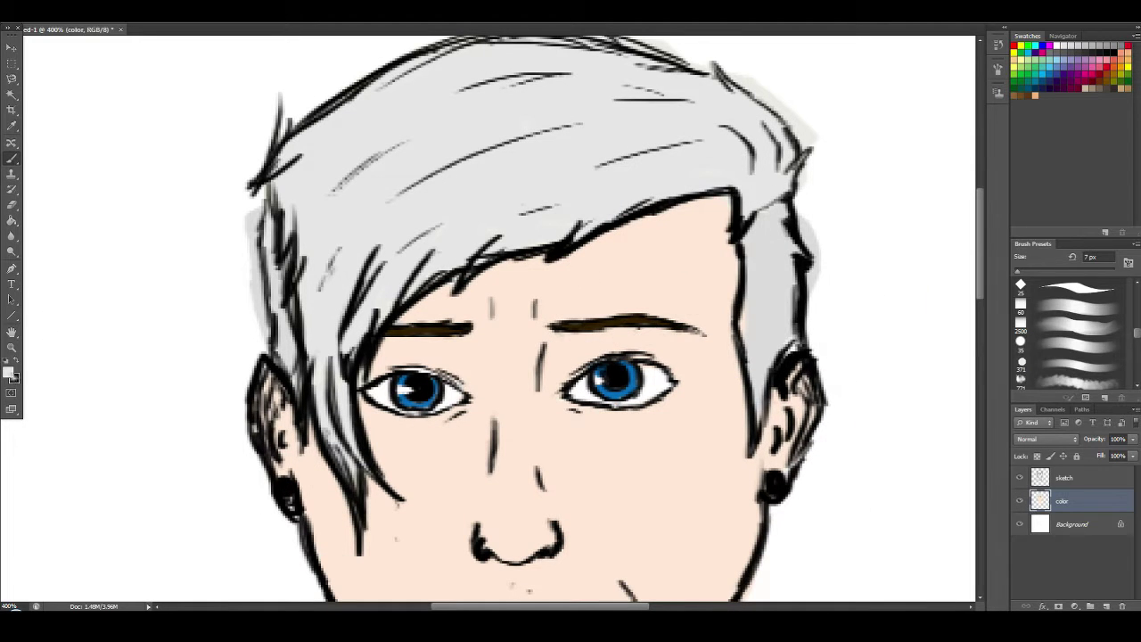
pyautogui.click(9, 372)
pyautogui.click(782, 282)
pyautogui.click(1058, 248)
pyautogui.moveTo(747, 328)
pyautogui.mouseDown()
pyautogui.moveTo(753, 285)
pyautogui.moveTo(755, 305)
pyautogui.mouseUp()
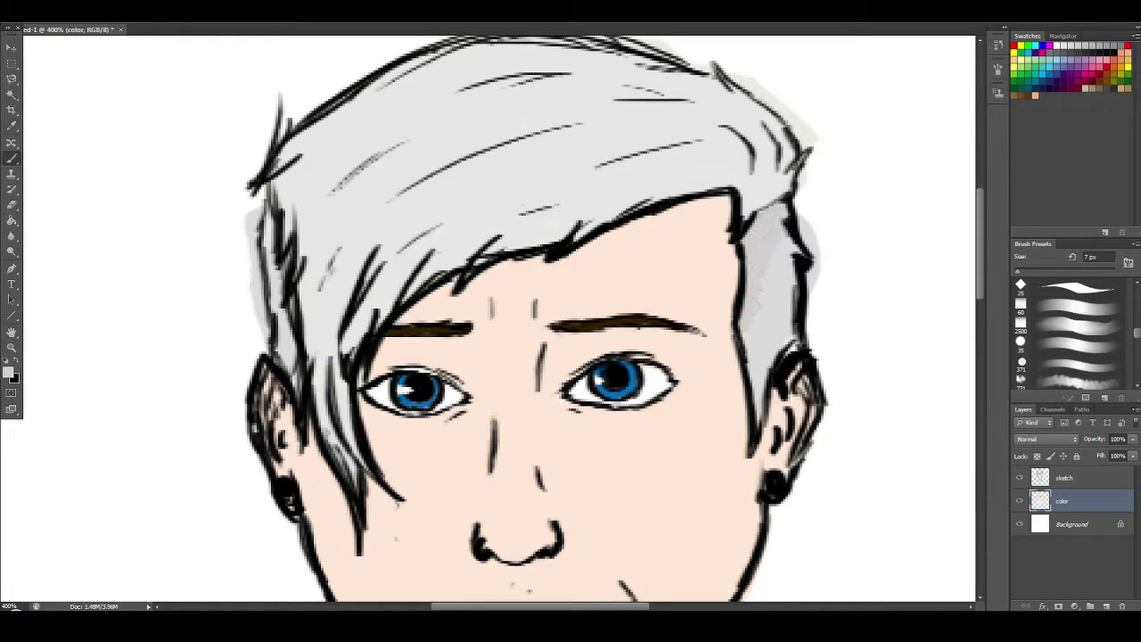
pyautogui.moveTo(784, 234); pyautogui.dragTo(759, 392)
pyautogui.moveTo(756, 330); pyautogui.dragTo(754, 392)
# Clean up the grey paint spilling outside the hair outline on the right side of the head.
pyautogui.moveTo(818, 210); pyautogui.dragTo(809, 296)
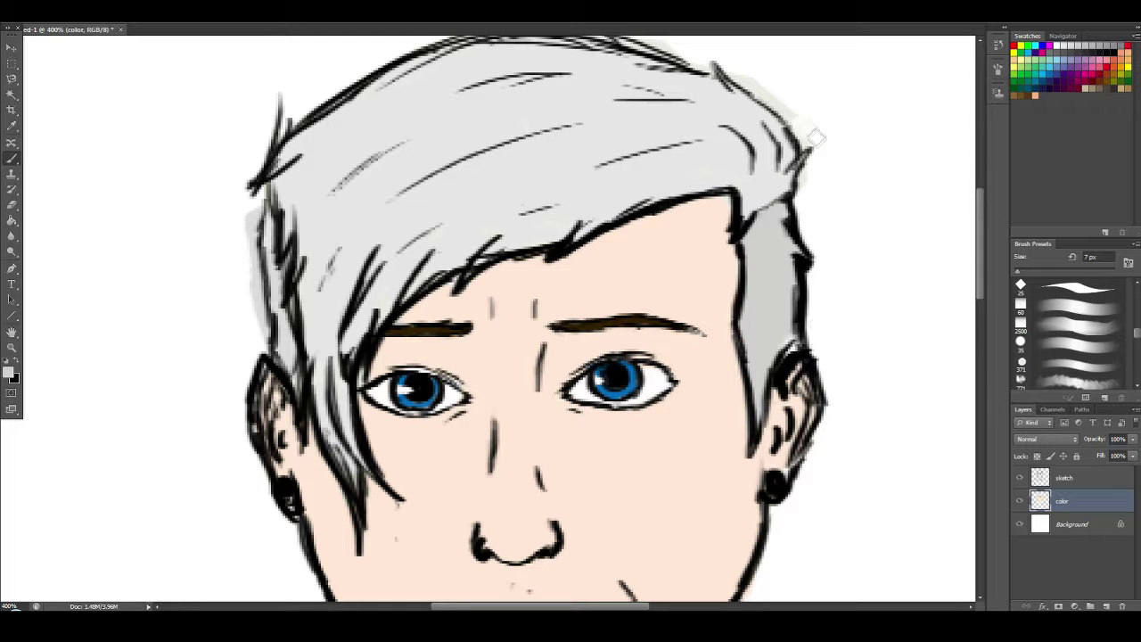
pyautogui.moveTo(815, 134); pyautogui.dragTo(736, 75)
pyautogui.moveTo(810, 107); pyautogui.dragTo(854, 183)
pyautogui.moveTo(694, 120); pyautogui.dragTo(720, 129)
# Darken the grey of the side hair by the left ear and clean up the spill outside its outline.
pyautogui.moveTo(296, 287); pyautogui.dragTo(308, 424)
pyautogui.moveTo(328, 414)
pyautogui.mouseDown()
pyautogui.moveTo(342, 465)
pyautogui.moveTo(320, 349)
pyautogui.mouseUp()
pyautogui.moveTo(312, 335)
pyautogui.mouseDown()
pyautogui.moveTo(312, 293)
pyautogui.moveTo(300, 344)
pyautogui.mouseUp()
pyautogui.moveTo(279, 351); pyautogui.dragTo(266, 228)
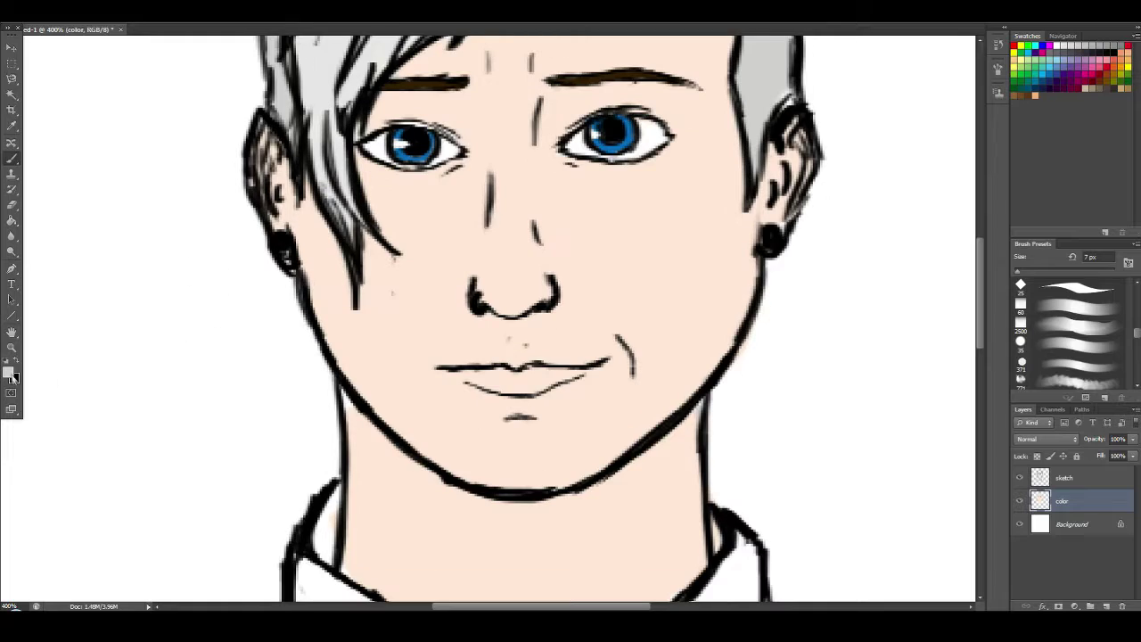
# Paint a shadow under the jaw and down both sides of the neck in a darker skin tone.
pyautogui.click(10, 373)
pyautogui.click(1057, 247)
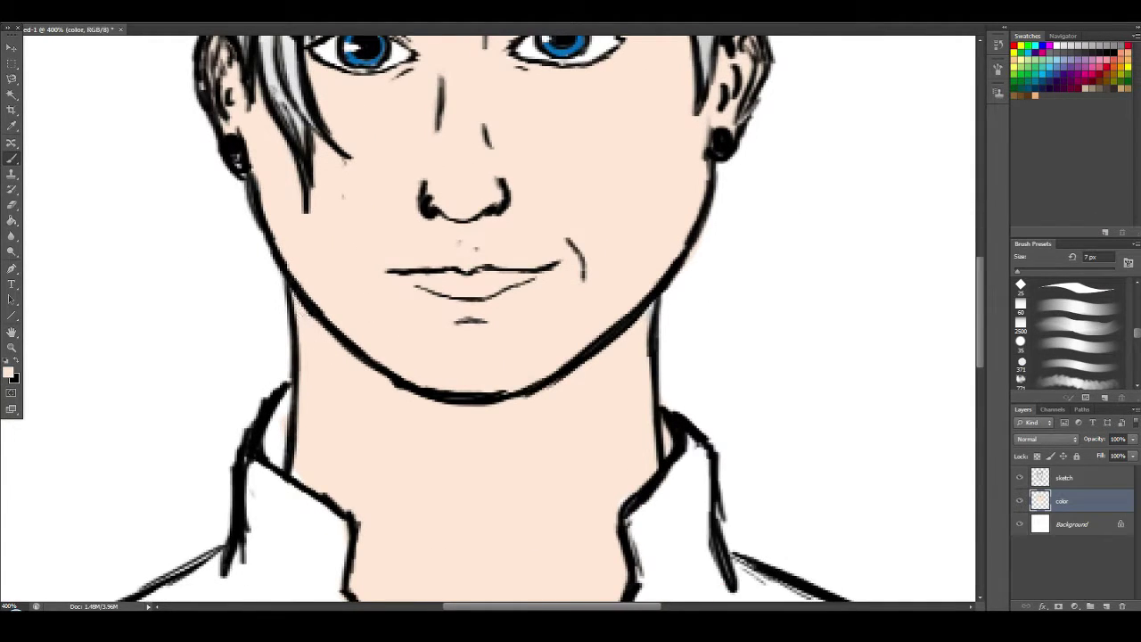
pyautogui.click(10, 373)
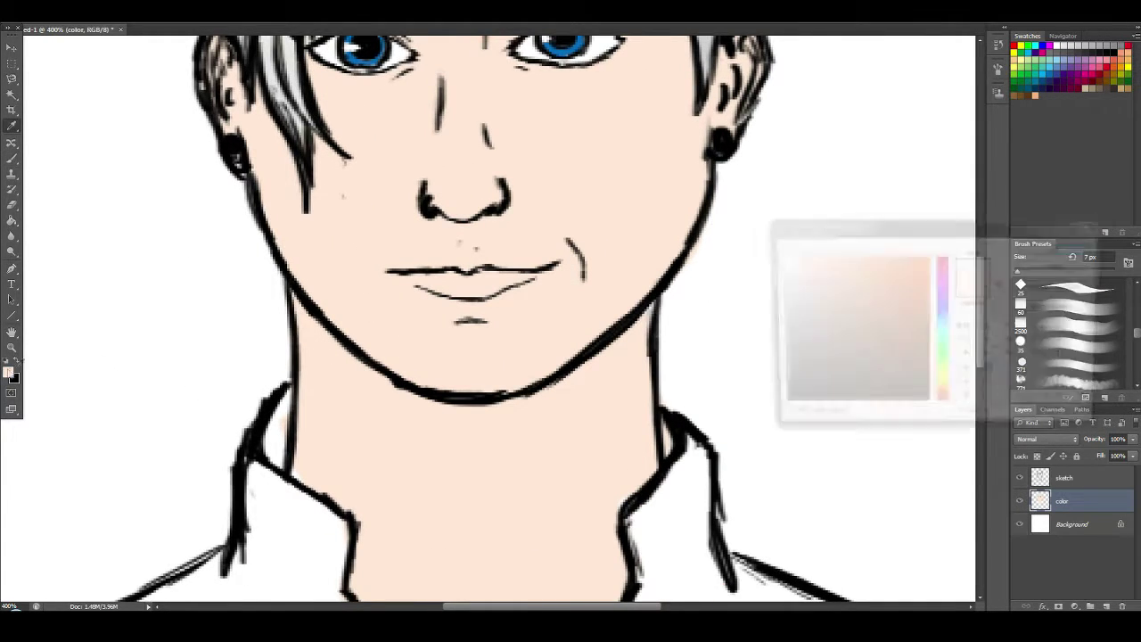
pyautogui.click(809, 270)
pyautogui.click(1045, 250)
pyautogui.moveTo(296, 309)
pyautogui.mouseDown()
pyautogui.moveTo(312, 331)
pyautogui.moveTo(305, 358)
pyautogui.moveTo(329, 345)
pyautogui.moveTo(340, 361)
pyautogui.mouseUp()
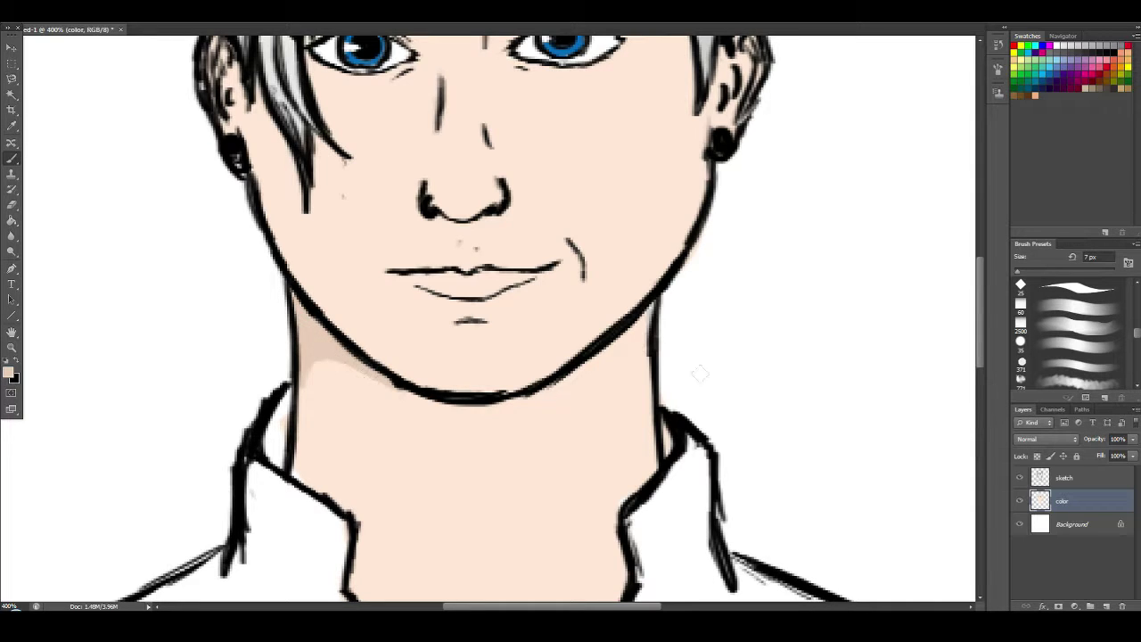
pyautogui.moveTo(622, 351)
pyautogui.mouseDown()
pyautogui.moveTo(641, 362)
pyautogui.moveTo(643, 319)
pyautogui.moveTo(653, 462)
pyautogui.mouseUp()
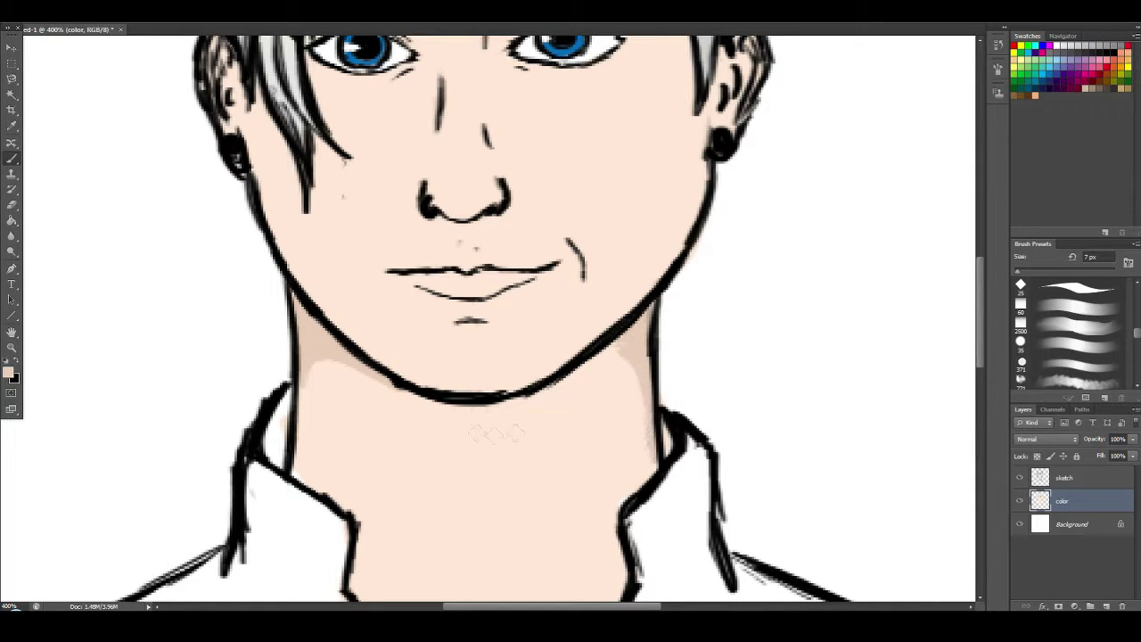
pyautogui.moveTo(544, 398)
pyautogui.mouseDown()
pyautogui.moveTo(634, 337)
pyautogui.moveTo(499, 410)
pyautogui.moveTo(316, 406)
pyautogui.moveTo(308, 472)
pyautogui.moveTo(299, 392)
pyautogui.mouseUp()
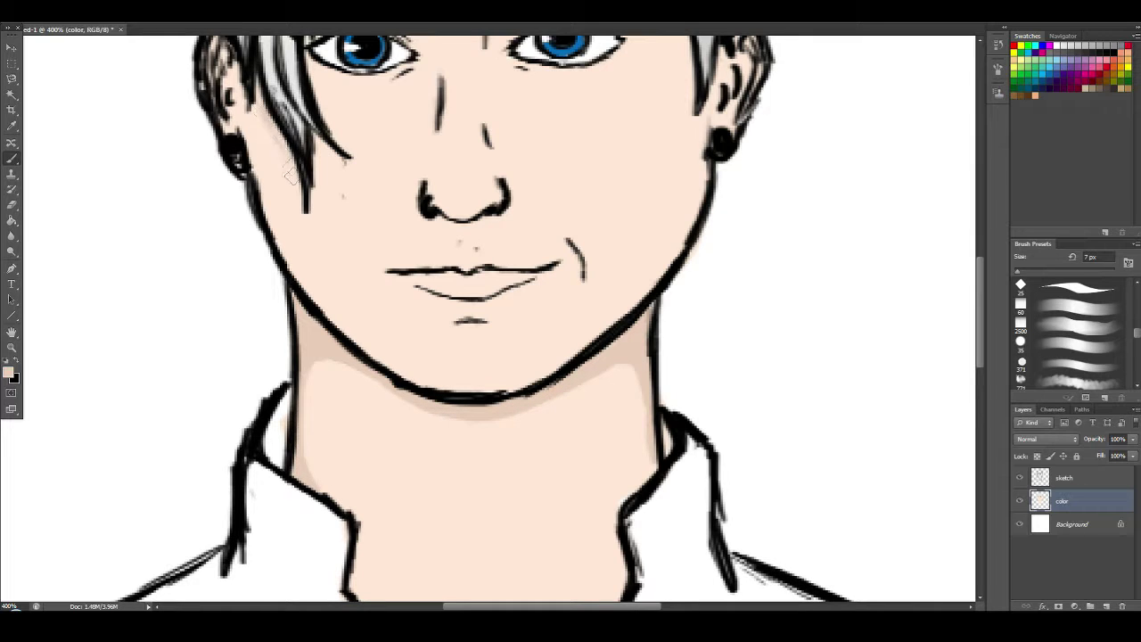
# Shade the left cheek from beneath the fringe down along the jawline with the darker skin tone.
pyautogui.moveTo(290, 175)
pyautogui.mouseDown()
pyautogui.moveTo(298, 268)
pyautogui.moveTo(254, 124)
pyautogui.moveTo(317, 287)
pyautogui.moveTo(361, 342)
pyautogui.mouseUp()
pyautogui.moveTo(268, 161); pyautogui.dragTo(335, 273)
pyautogui.moveTo(322, 209); pyautogui.dragTo(309, 268)
pyautogui.moveTo(390, 263); pyautogui.dragTo(387, 196)
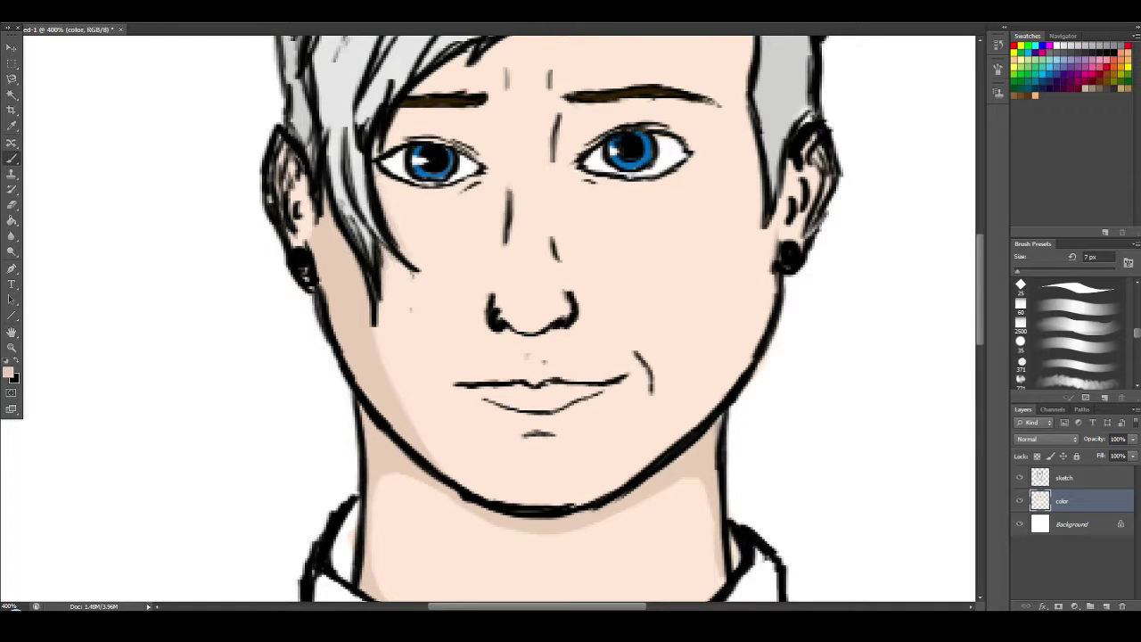
# Shade the right edge of the face down the jaw and the forehead just beneath the fringe.
pyautogui.moveTo(619, 295); pyautogui.dragTo(561, 331)
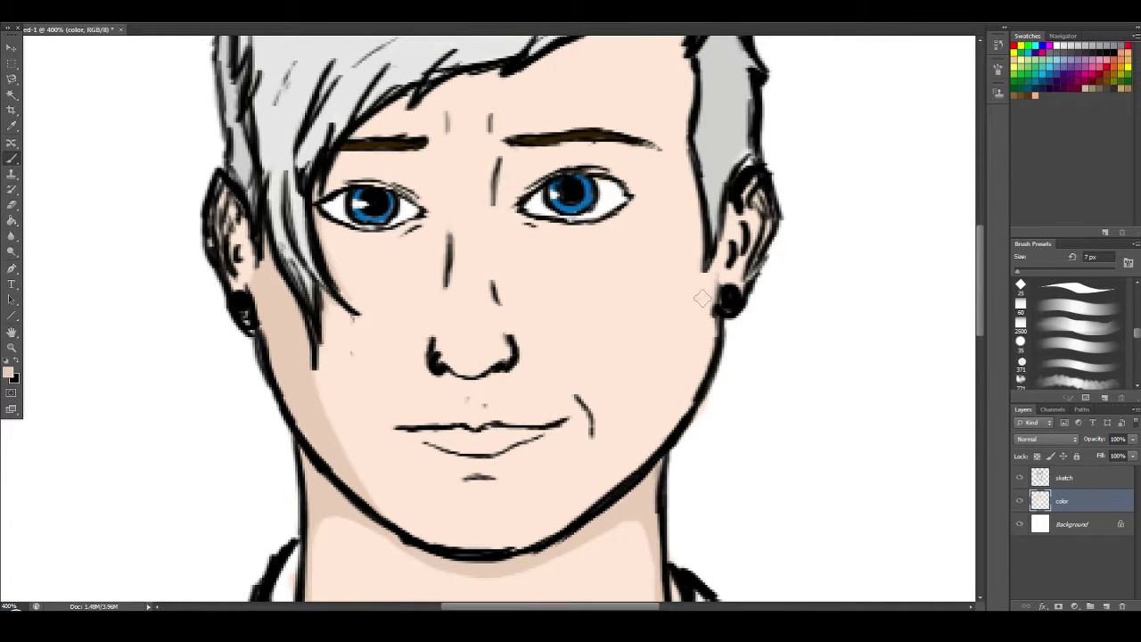
pyautogui.moveTo(702, 299)
pyautogui.mouseDown()
pyautogui.moveTo(674, 424)
pyautogui.moveTo(645, 462)
pyautogui.mouseUp()
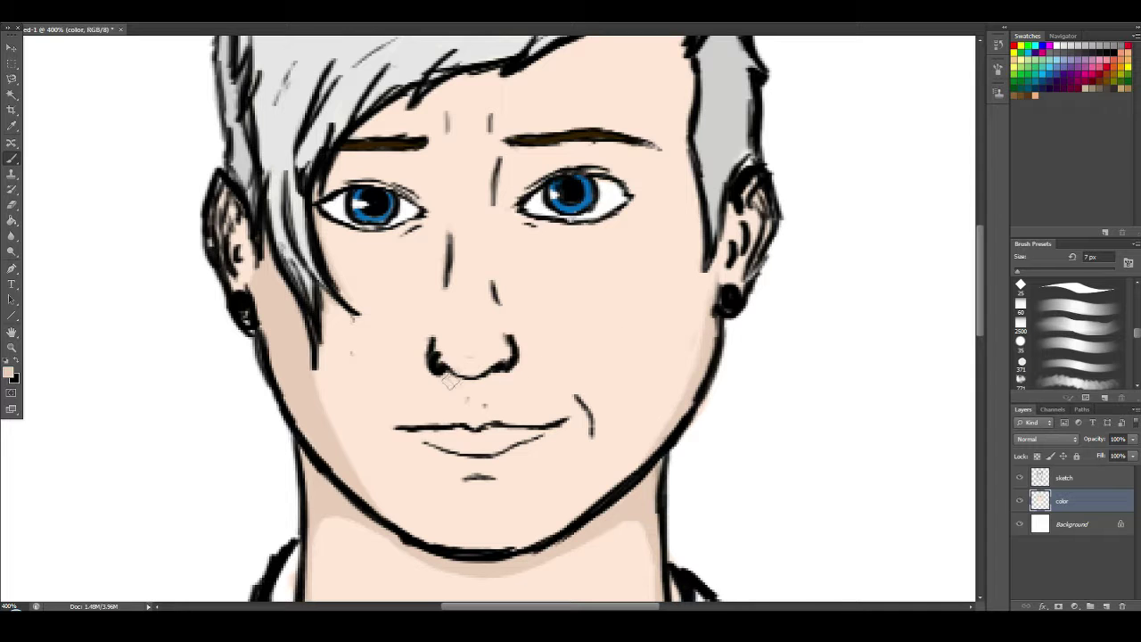
pyautogui.moveTo(516, 383); pyautogui.dragTo(532, 469)
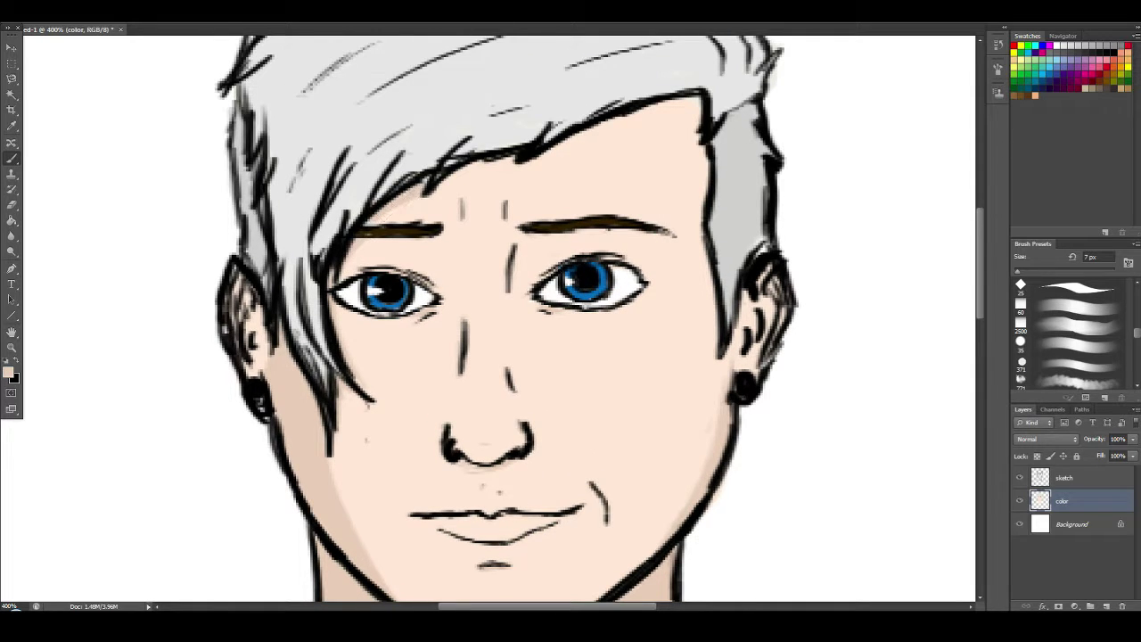
# Paint darker skin-tone shading beneath both eyebrows and across the forehead just under the fringe.
pyautogui.moveTo(546, 238); pyautogui.dragTo(620, 234)
pyautogui.moveTo(435, 241); pyautogui.dragTo(363, 242)
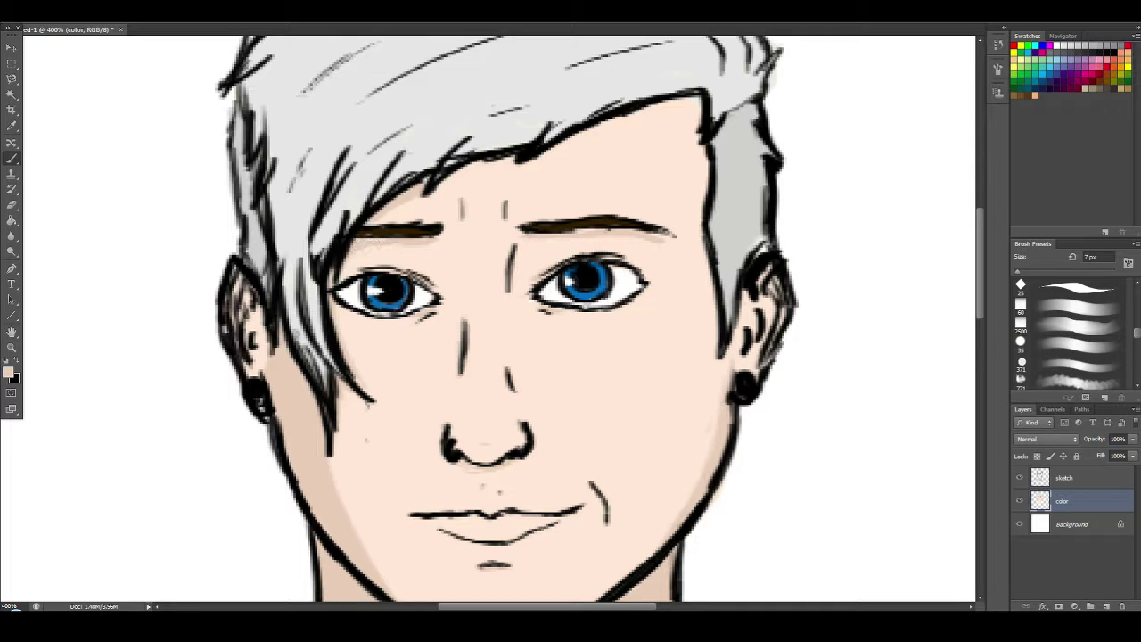
pyautogui.moveTo(552, 153); pyautogui.dragTo(692, 113)
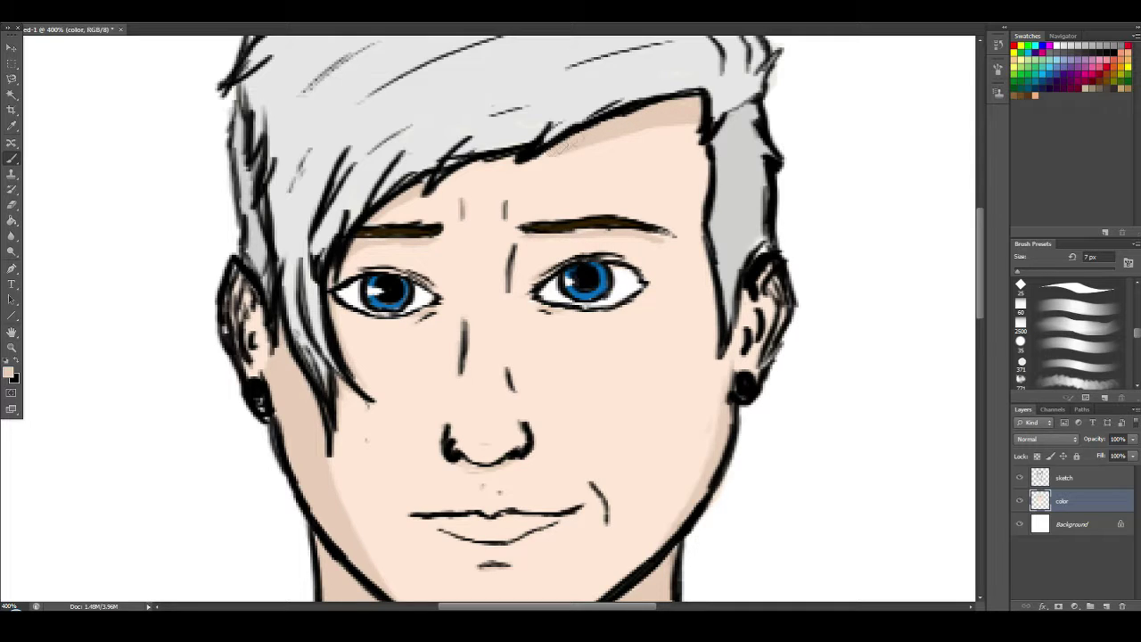
pyautogui.moveTo(435, 195); pyautogui.dragTo(567, 151)
# Fill the eye sockets between the eyebrows and both eyes with the darker skin tone.
pyautogui.moveTo(668, 232); pyautogui.dragTo(667, 259)
pyautogui.moveTo(643, 216); pyautogui.dragTo(649, 169)
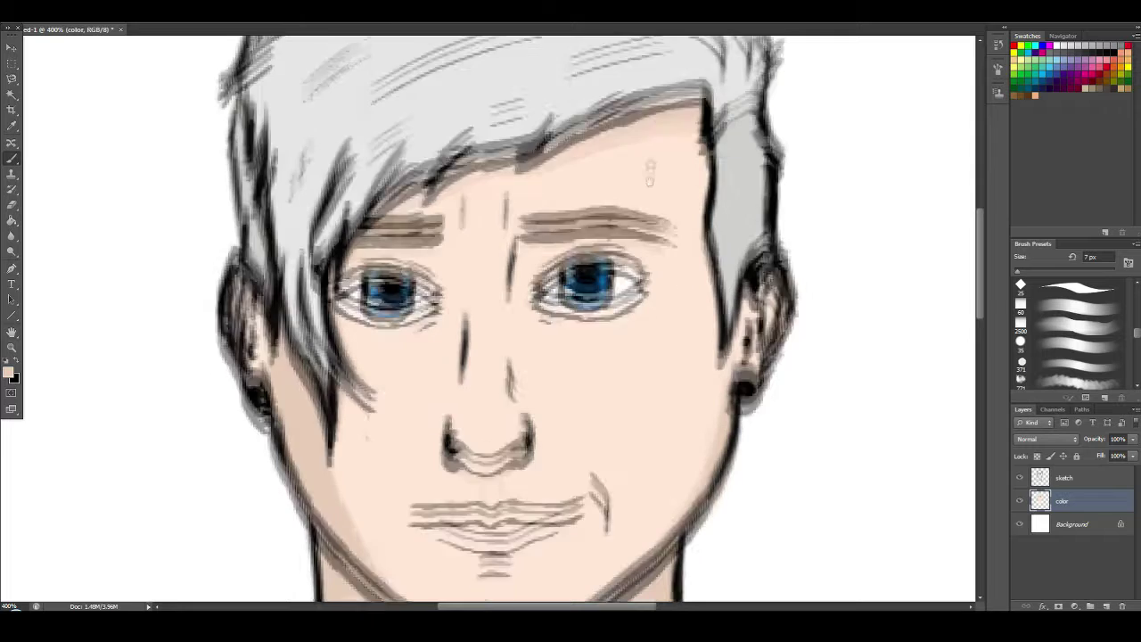
pyautogui.moveTo(539, 244)
pyautogui.mouseDown()
pyautogui.moveTo(624, 233)
pyautogui.moveTo(660, 243)
pyautogui.moveTo(640, 225)
pyautogui.moveTo(525, 274)
pyautogui.moveTo(553, 223)
pyautogui.mouseUp()
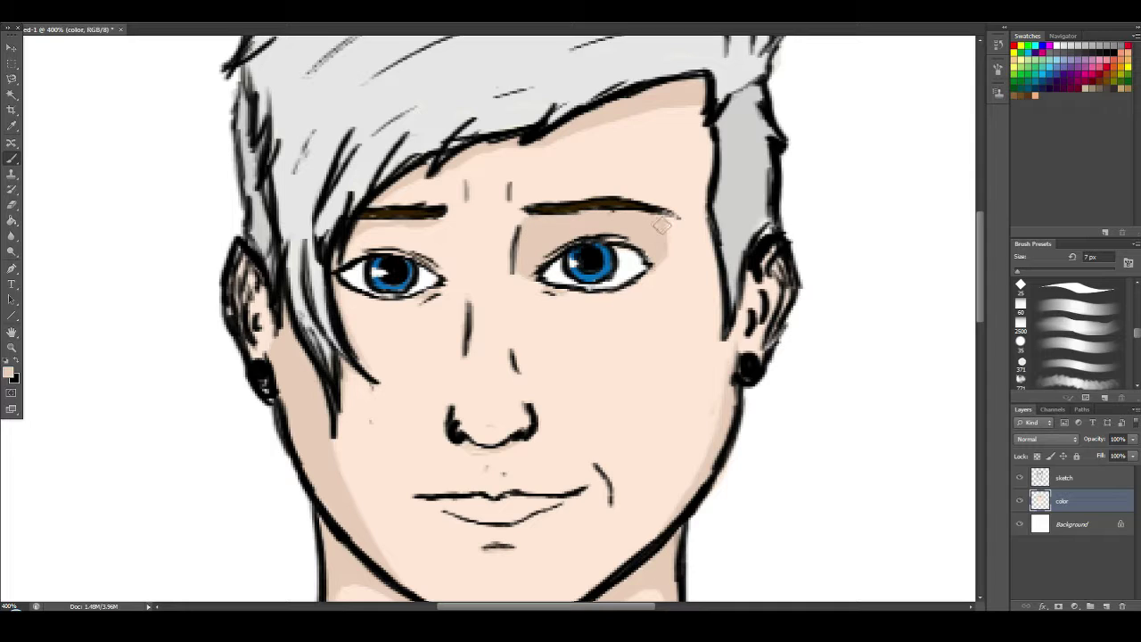
pyautogui.moveTo(426, 221); pyautogui.dragTo(427, 237)
pyautogui.moveTo(349, 256)
pyautogui.mouseDown()
pyautogui.moveTo(368, 235)
pyautogui.moveTo(417, 238)
pyautogui.moveTo(450, 265)
pyautogui.mouseUp()
pyautogui.hotkey('ctrl', '-')
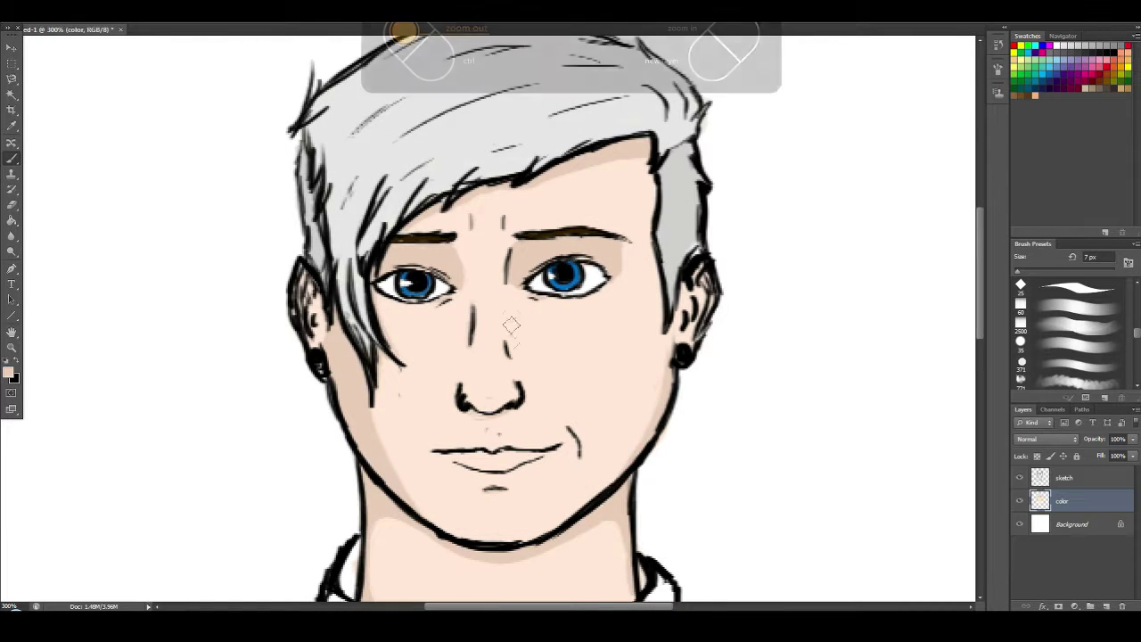
pyautogui.hotkey('ctrl', '+')
pyautogui.hotkey('ctrl', '-')
pyautogui.hotkey('ctrl', '+')
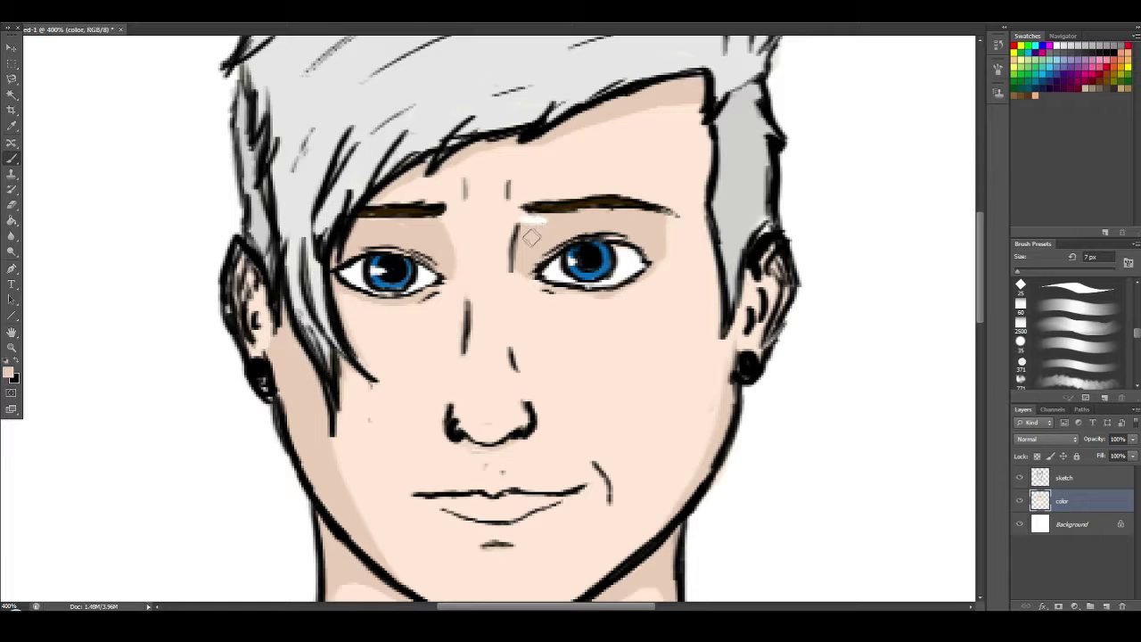
# Cover the white gap under the right eyebrow and tidy the eye-socket shading with the base skin tone.
pyautogui.moveTo(524, 232); pyautogui.dragTo(551, 221)
pyautogui.click(8, 371)
pyautogui.click(481, 241)
pyautogui.click(1056, 251)
pyautogui.hotkey('ctrl', '-')
pyautogui.hotkey('ctrl', '+')
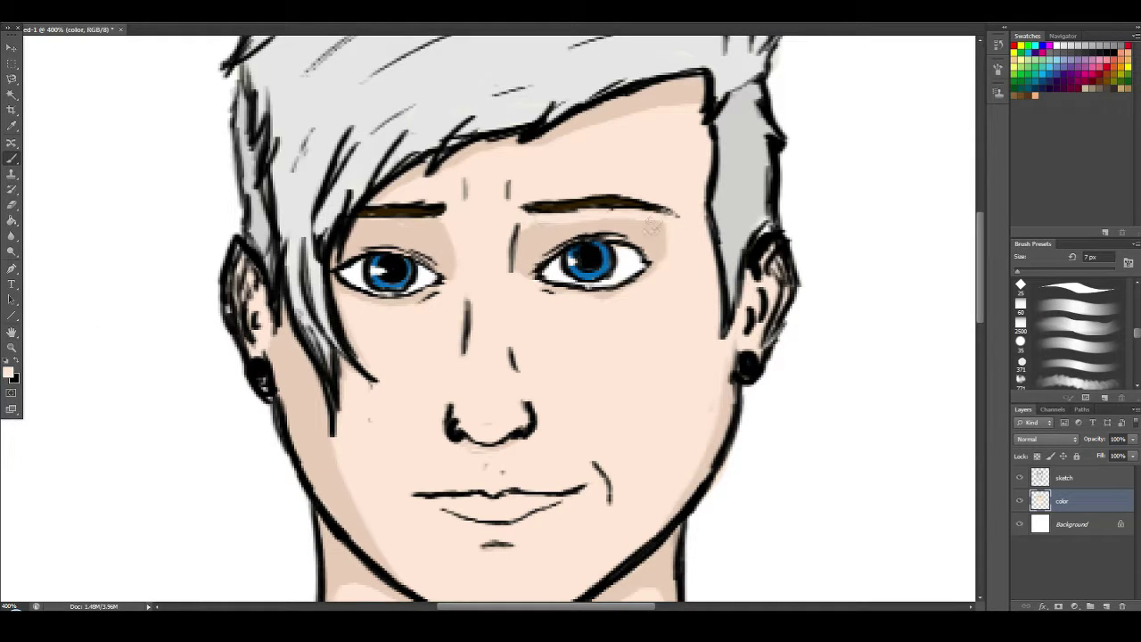
pyautogui.hotkey('ctrl', '-')
pyautogui.hotkey('ctrl', '+')
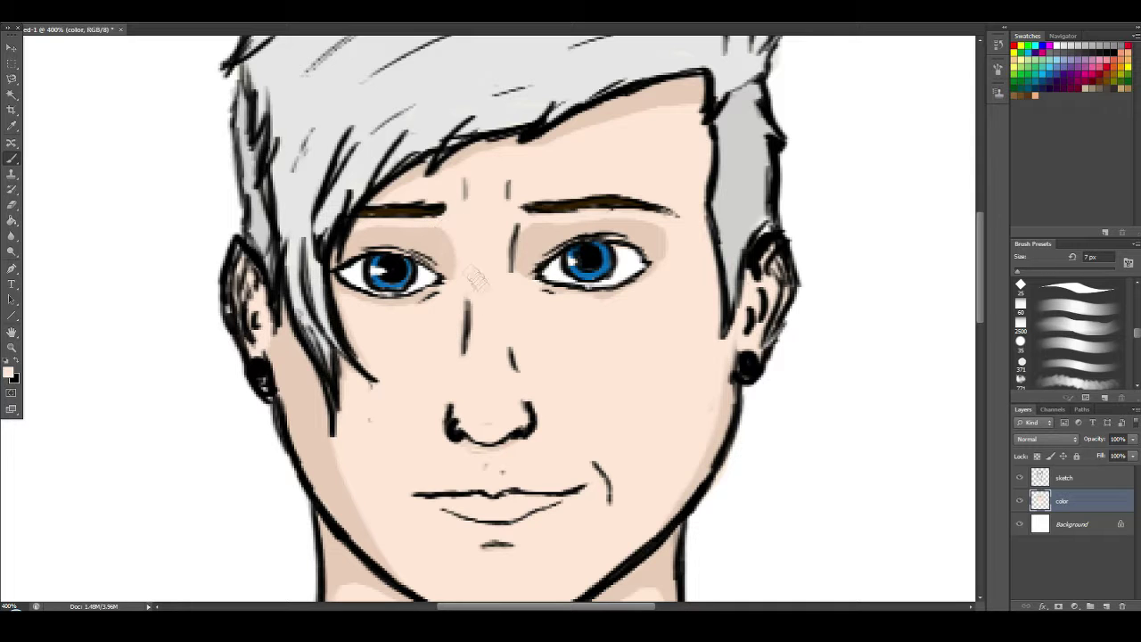
pyautogui.hotkey('ctrl', '-')
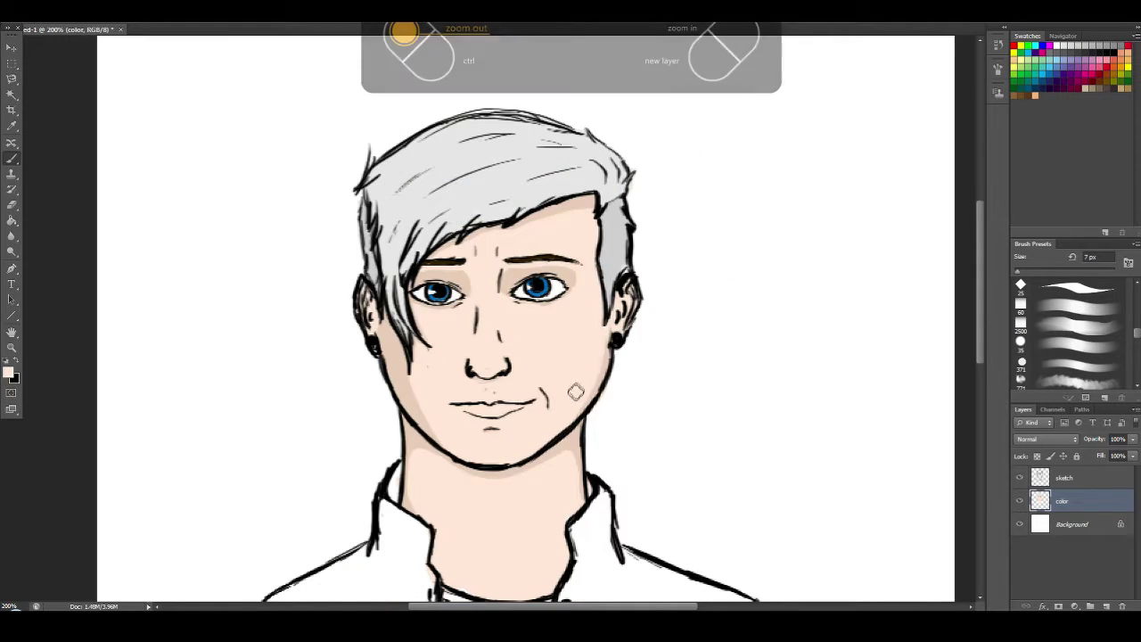
# Mix a salmon pink and fill the lips with it.
pyautogui.hotkey('ctrl', '+')
pyautogui.click(8, 371)
pyautogui.click(942, 394)
pyautogui.click(830, 258)
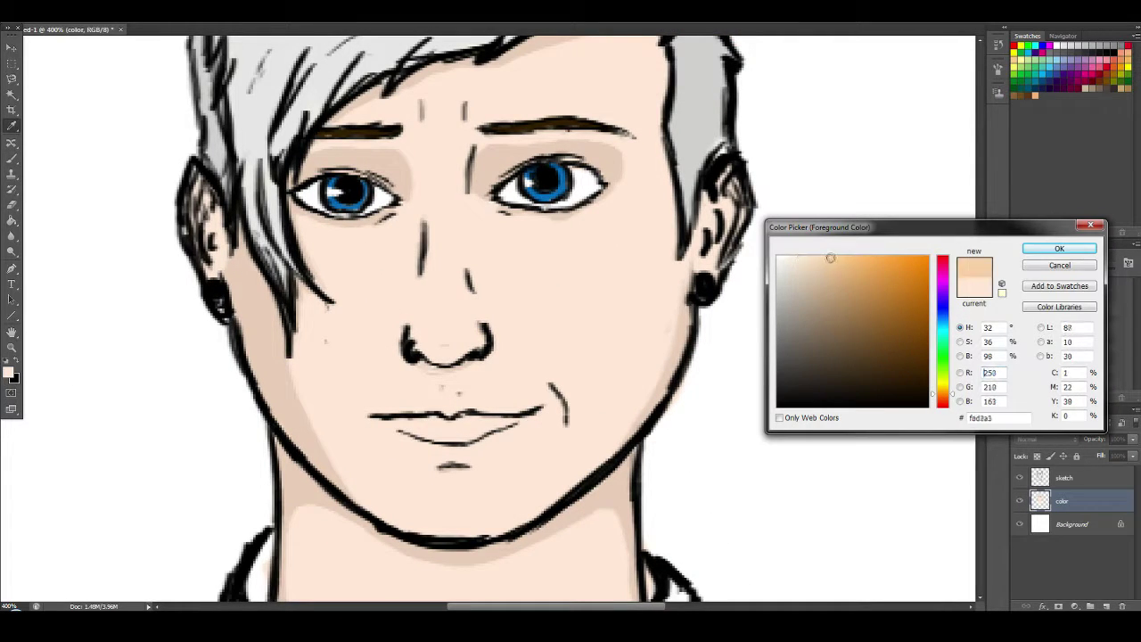
pyautogui.moveTo(933, 397); pyautogui.dragTo(934, 404)
pyautogui.click(1059, 249)
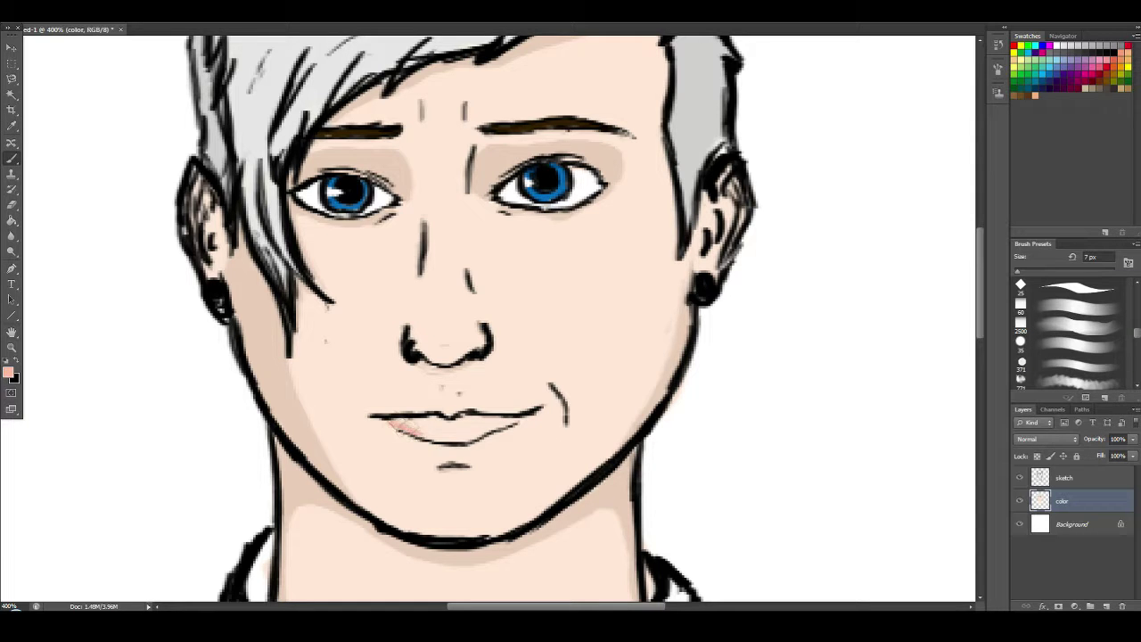
pyautogui.moveTo(397, 426); pyautogui.dragTo(519, 419)
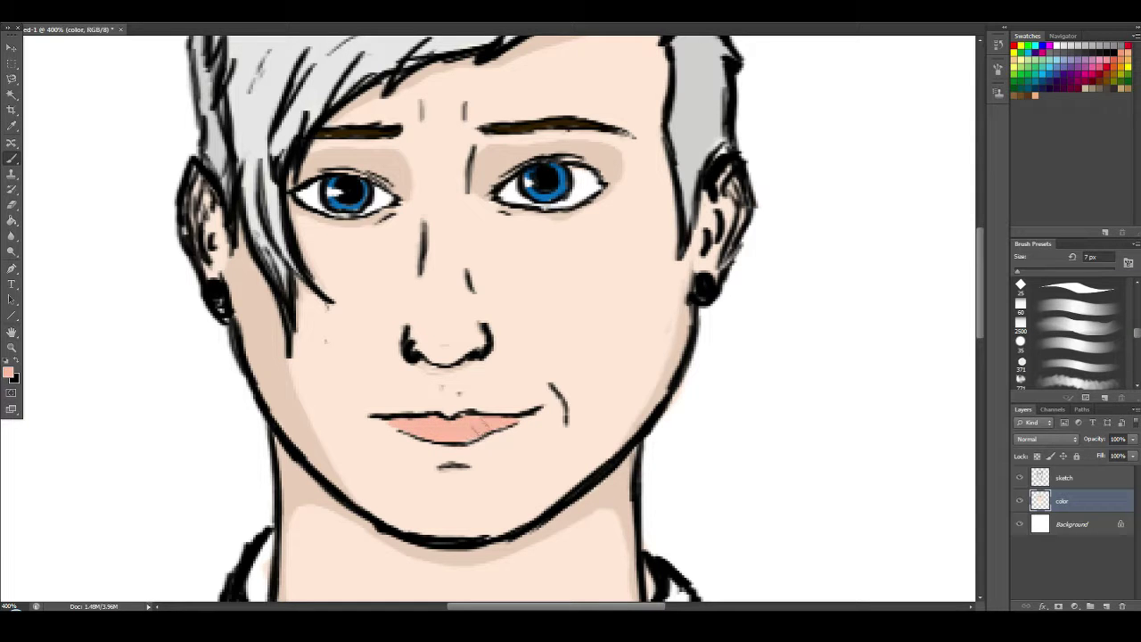
# Soften the shading around both eyes by repainting it with the lighter skin tone f7e1d0.
pyautogui.hotkey('ctrl', '-')
pyautogui.hotkey('ctrl', '-')
pyautogui.hotkey('ctrl', '+')
pyautogui.click(8, 373)
pyautogui.click(384, 343)
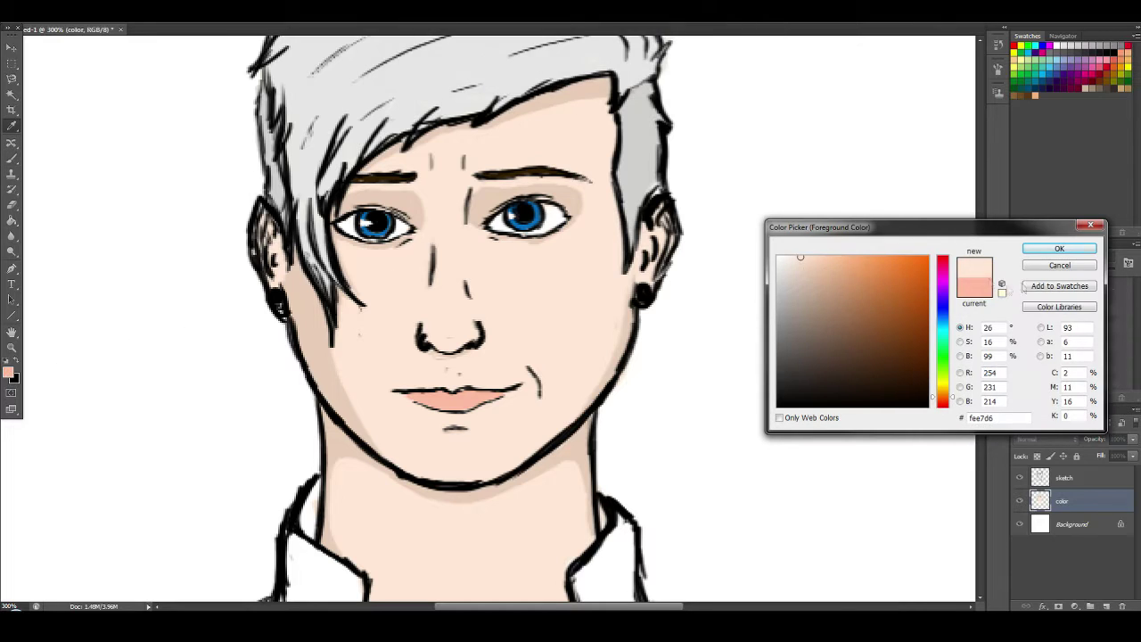
pyautogui.press('Return')
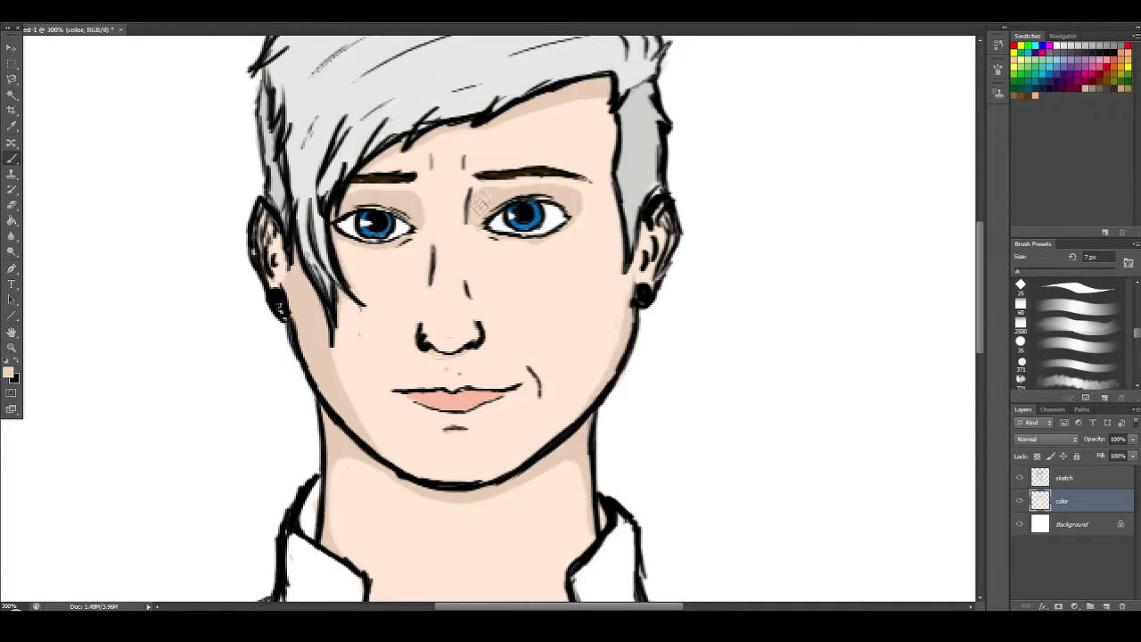
pyautogui.click(8, 372)
pyautogui.click(804, 261)
pyautogui.press('Return')
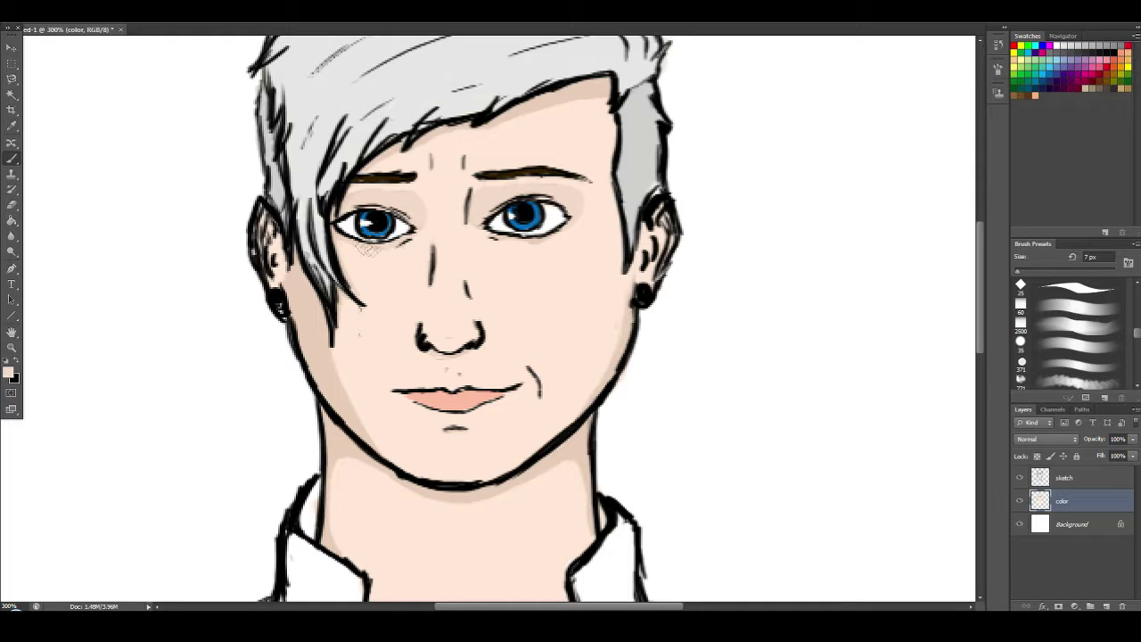
pyautogui.moveTo(368, 248); pyautogui.dragTo(392, 282)
pyautogui.click(9, 373)
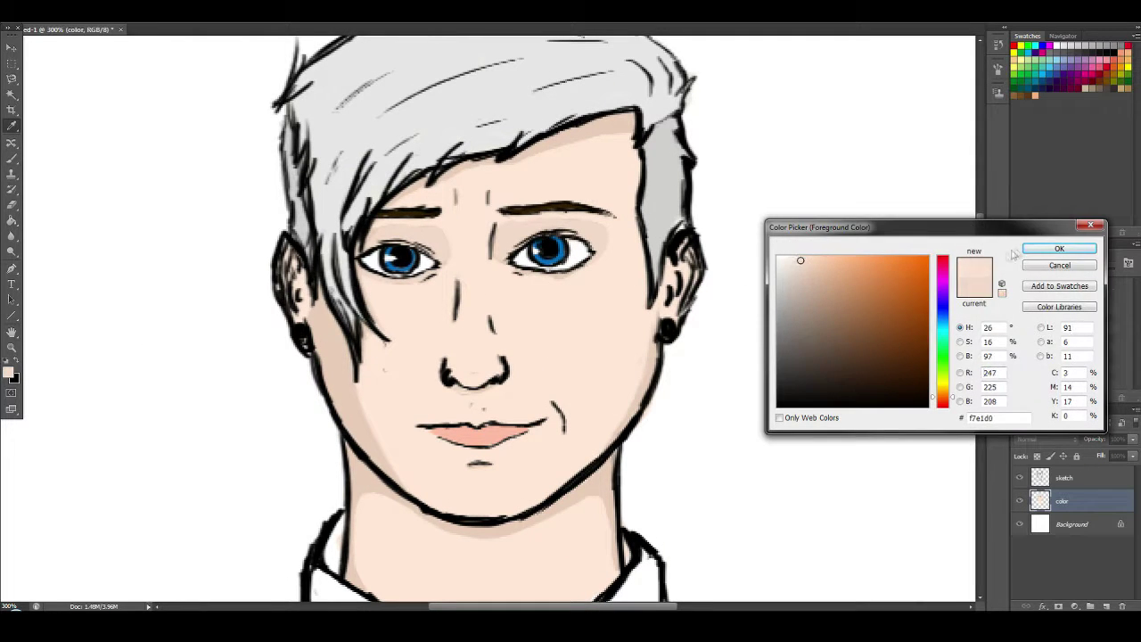
pyautogui.click(1052, 249)
pyautogui.press('b')
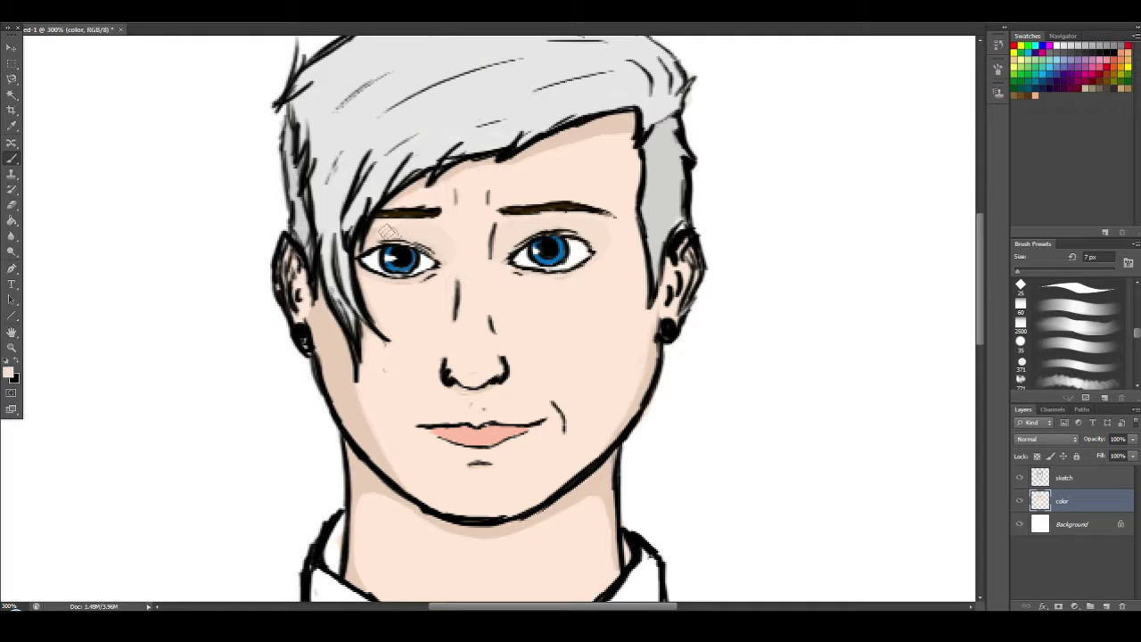
# Recolor the lips with the pale pink ffd8ca.
pyautogui.click(8, 372)
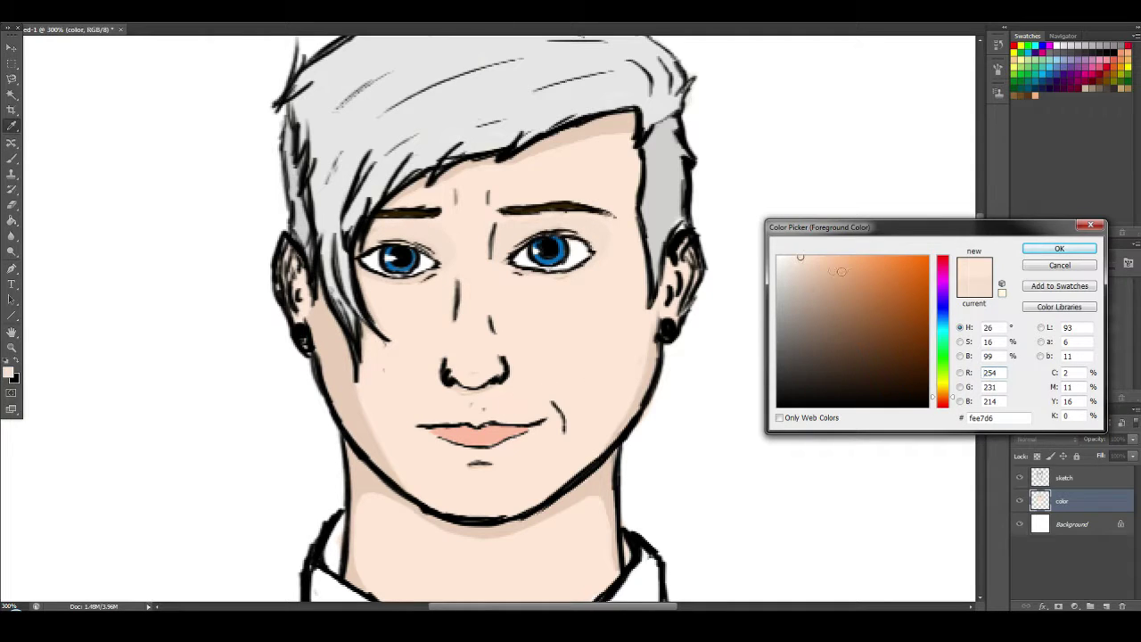
pyautogui.click(942, 401)
pyautogui.click(817, 257)
pyautogui.click(1059, 249)
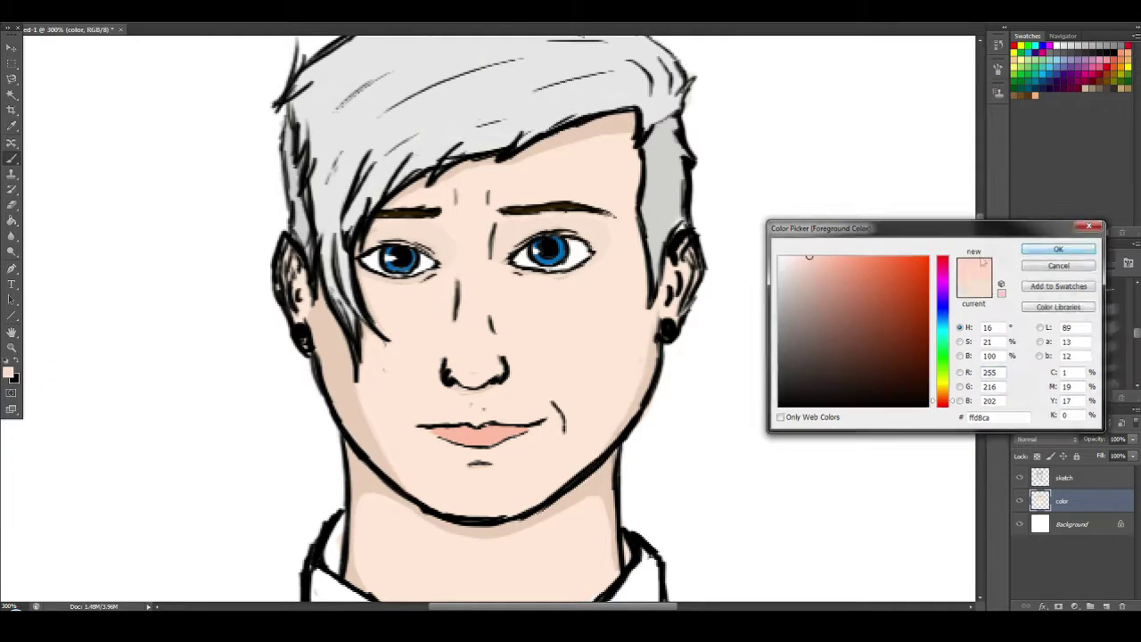
pyautogui.moveTo(439, 434); pyautogui.dragTo(501, 440)
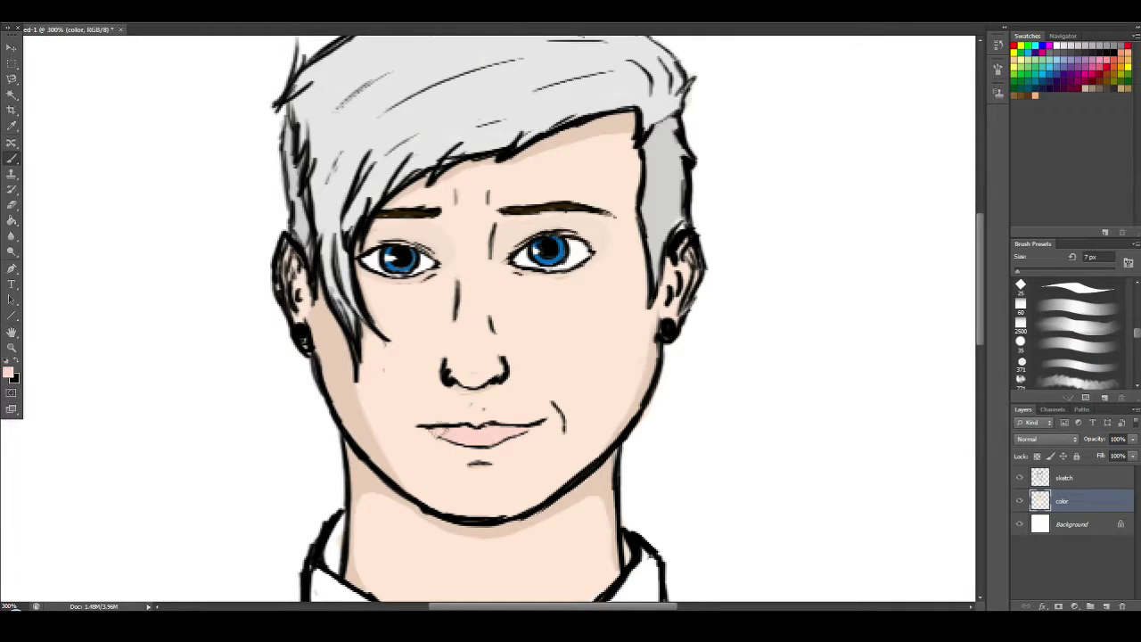
# Choose a brighter blue based on the iris color and brighten the irises with a 3 px brush.
pyautogui.moveTo(534, 345); pyautogui.dragTo(555, 368)
pyautogui.hotkey('ctrl', '+')
pyautogui.hotkey('ctrl', '+')
pyautogui.hotkey('ctrl', '+')
pyautogui.hotkey('ctrl', '+')
pyautogui.hotkey('ctrl', '-')
pyautogui.moveTo(674, 408); pyautogui.dragTo(666, 447)
pyautogui.click(9, 372)
pyautogui.click(663, 270)
pyautogui.click(897, 274)
pyautogui.click(1041, 251)
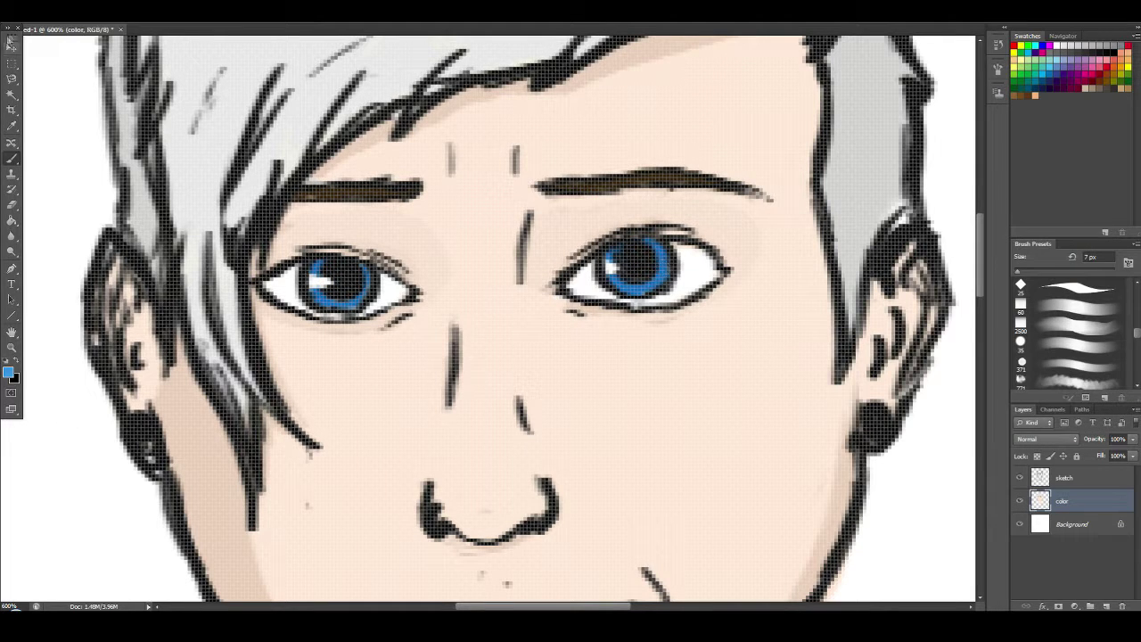
pyautogui.click(34, 15)
pyautogui.write('3')
pyautogui.press('Return')
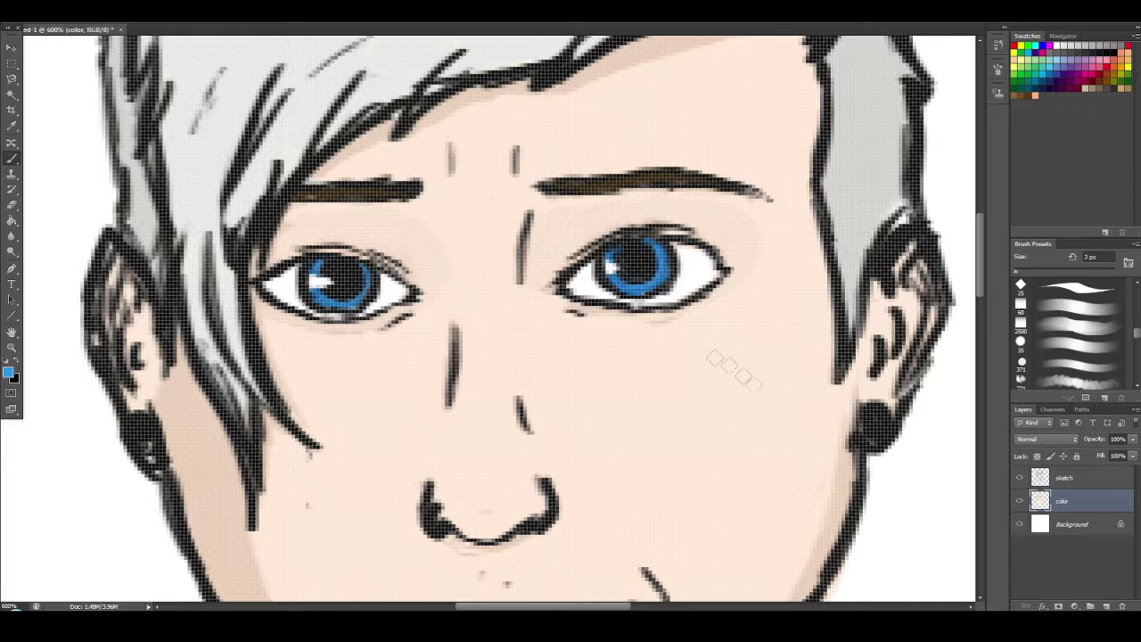
# Shade the irises with the dark blue 073559.
pyautogui.click(9, 373)
pyautogui.click(668, 296)
pyautogui.click(1059, 249)
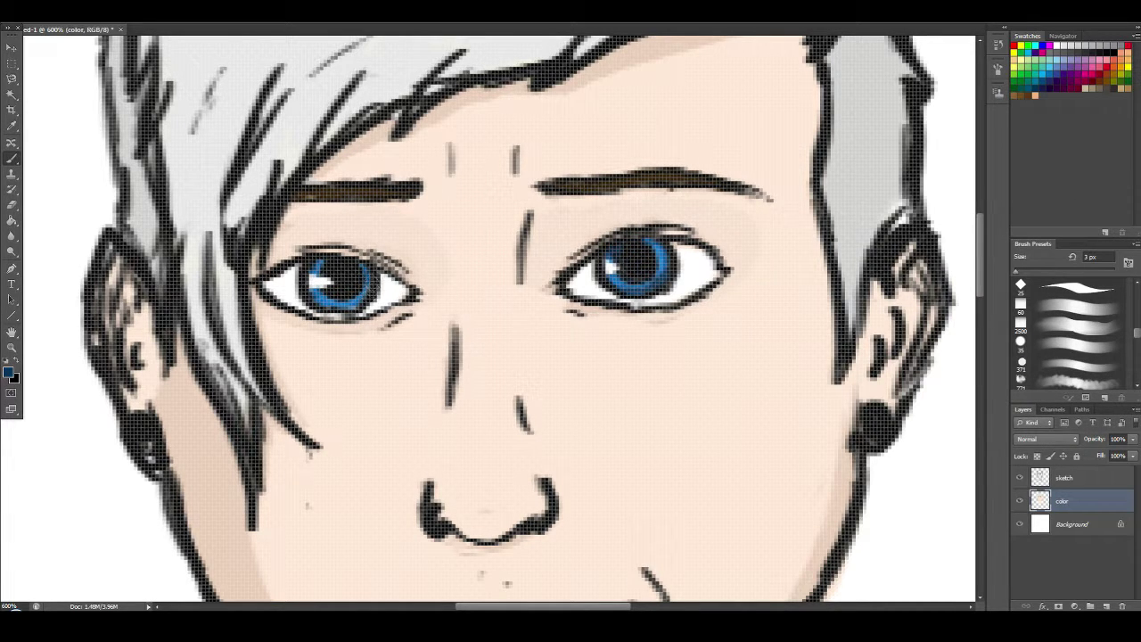
# Add teal texture to the irises with the 400 textured brush at 3 px.
pyautogui.click(34, 15)
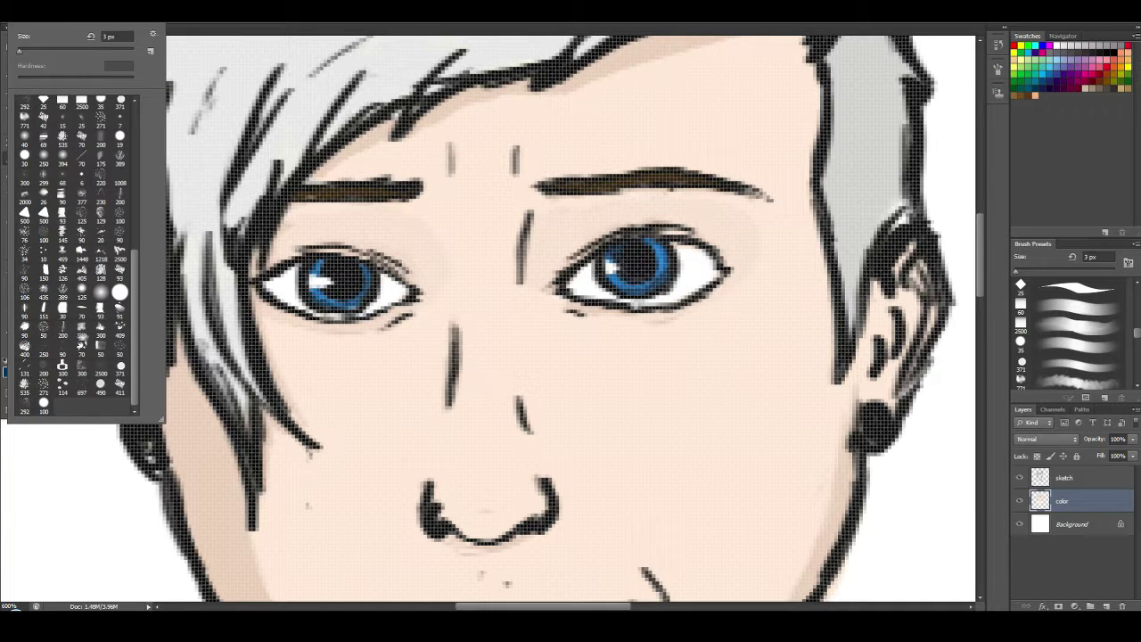
pyautogui.click(30, 349)
pyautogui.moveTo(40, 53); pyautogui.dragTo(16, 50)
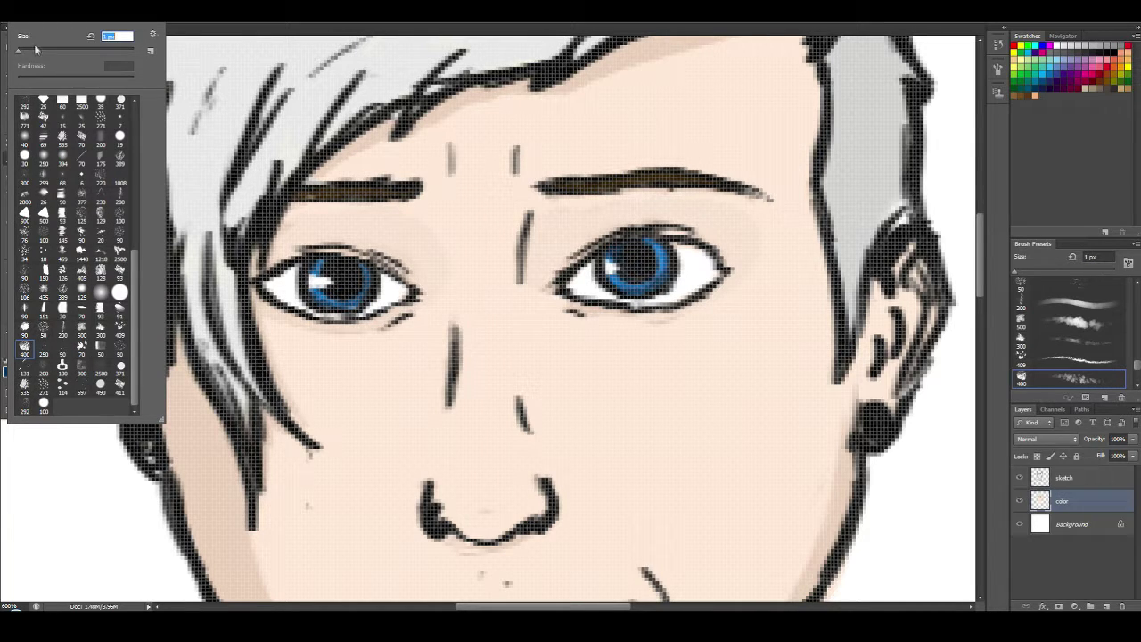
pyautogui.click(76, 22)
pyautogui.click(8, 373)
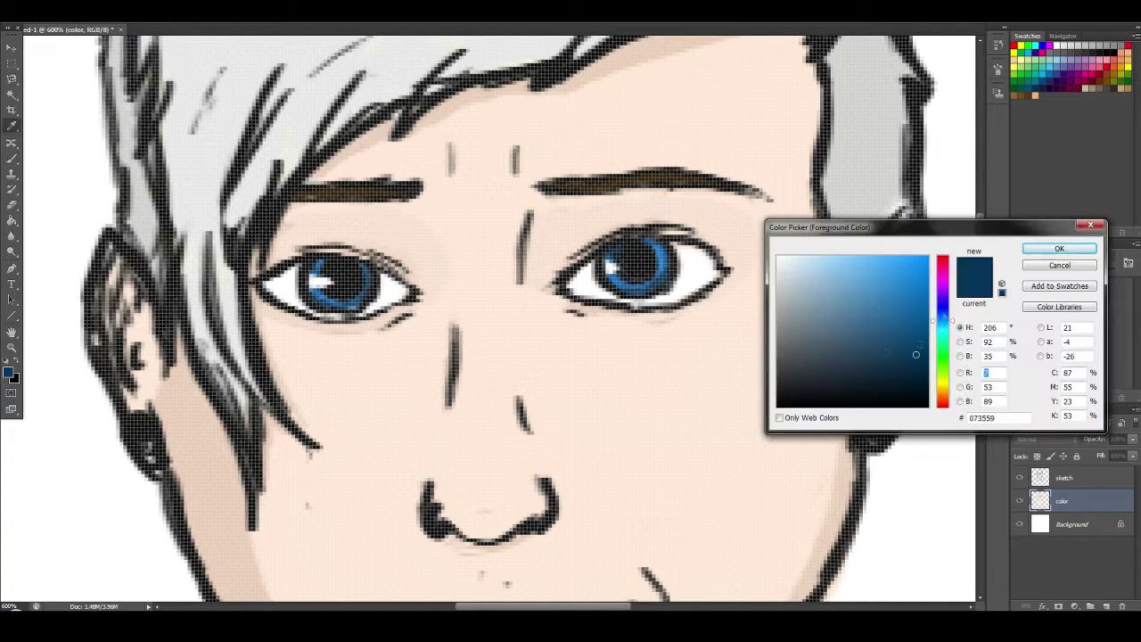
pyautogui.click(941, 332)
pyautogui.click(898, 302)
pyautogui.click(1058, 249)
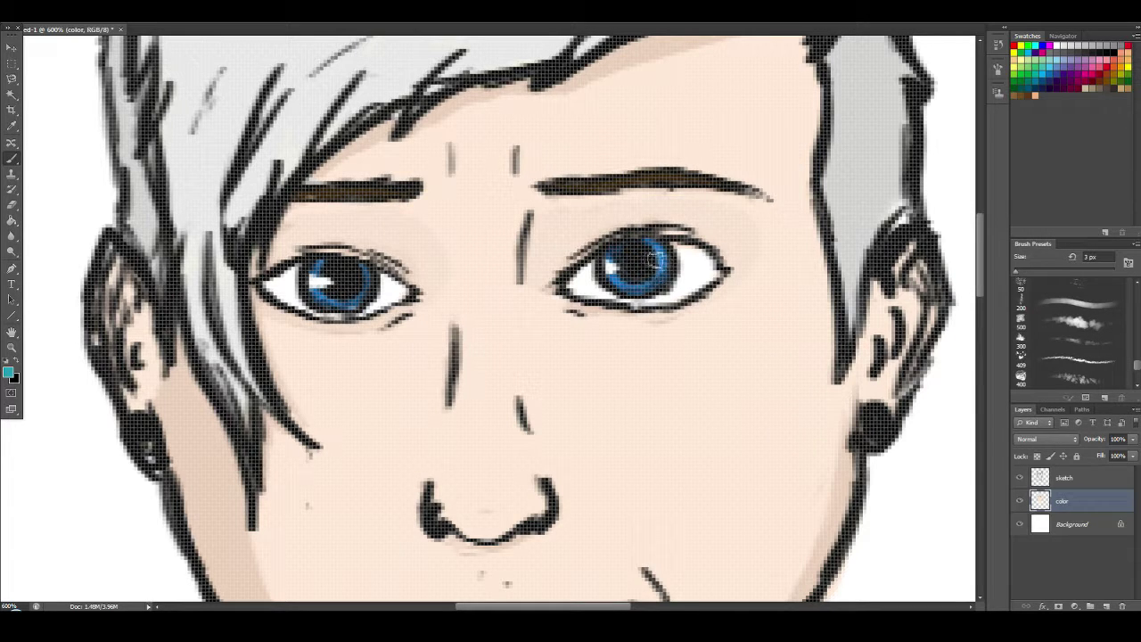
pyautogui.moveTo(331, 306); pyautogui.dragTo(369, 283)
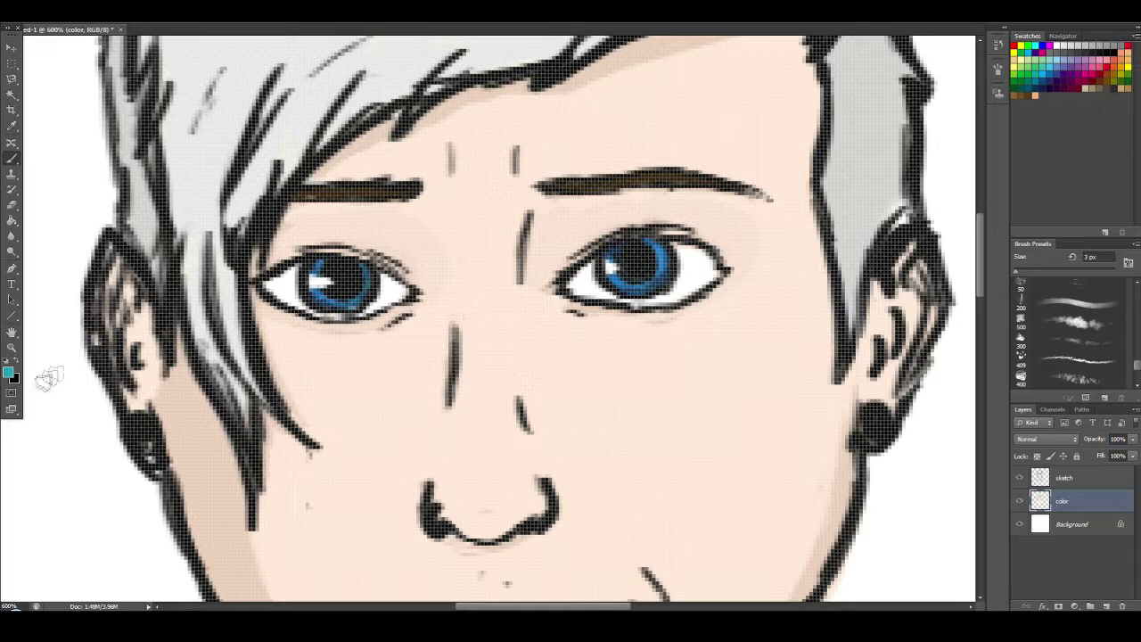
# Paint bright cyan highlights along the lower curve of both irises.
pyautogui.click(9, 373)
pyautogui.moveTo(948, 329); pyautogui.dragTo(946, 334)
pyautogui.click(896, 265)
pyautogui.click(1046, 248)
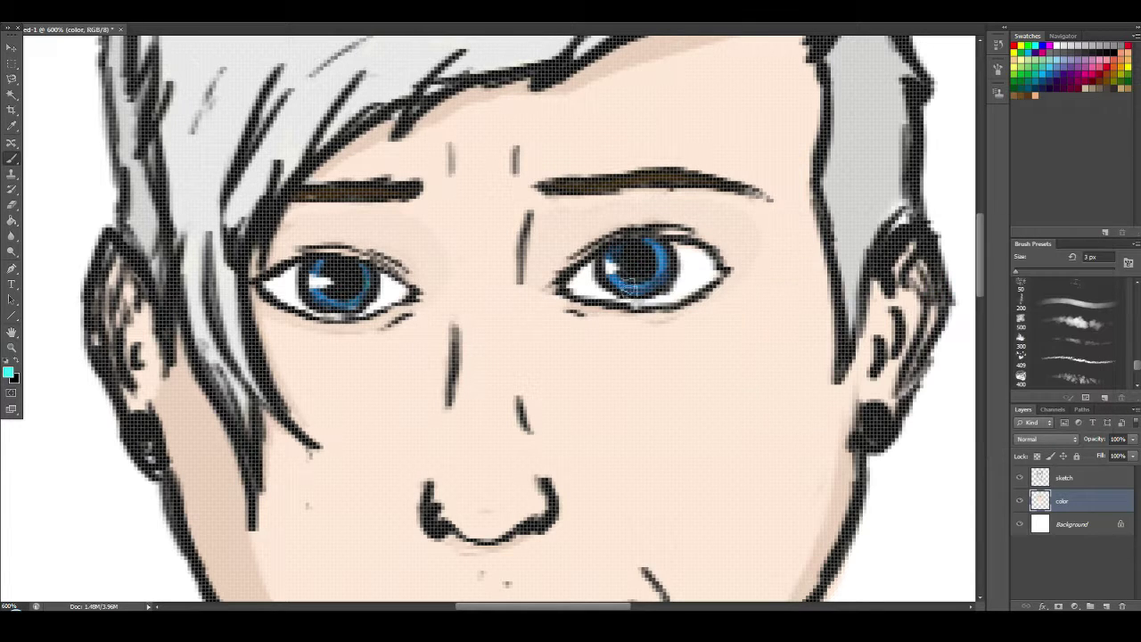
pyautogui.moveTo(620, 287); pyautogui.dragTo(656, 257)
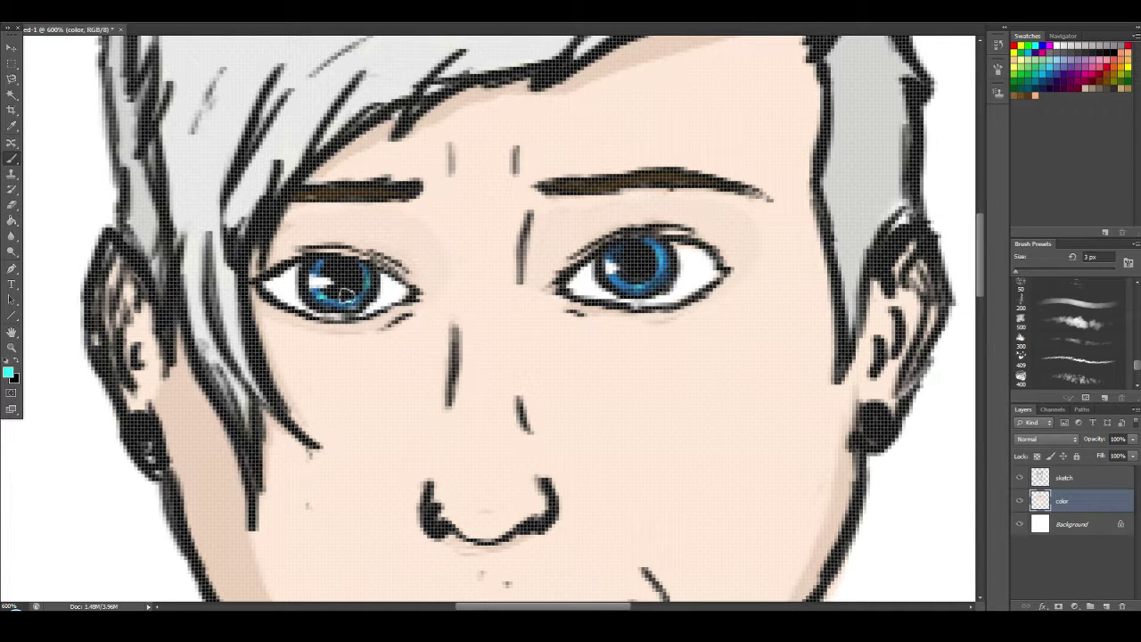
# Add light blue accents along the edge of the left iris.
pyautogui.click(7, 373)
pyautogui.click(896, 262)
pyautogui.click(1059, 249)
pyautogui.moveTo(364, 274); pyautogui.dragTo(368, 294)
pyautogui.hotkey('ctrl', '-')
pyautogui.hotkey('ctrl', '-')
pyautogui.hotkey('ctrl', '-')
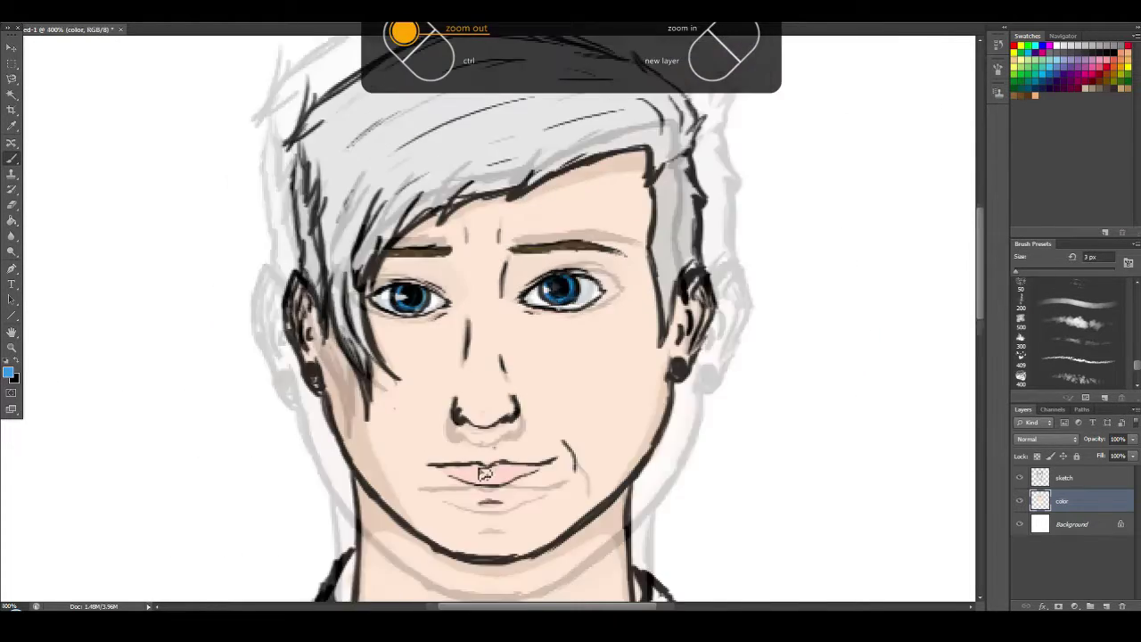
pyautogui.hotkey('ctrl', '-')
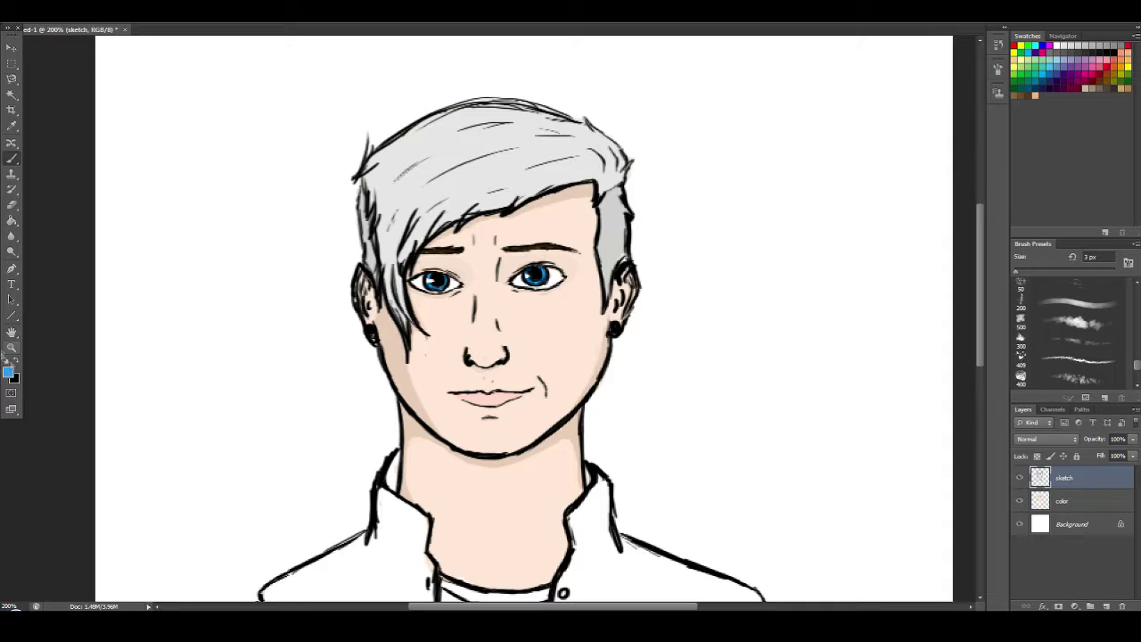
# Redraw the outer outline of the left ear on the sketch layer with a black 5 px brush.
pyautogui.click(8, 372)
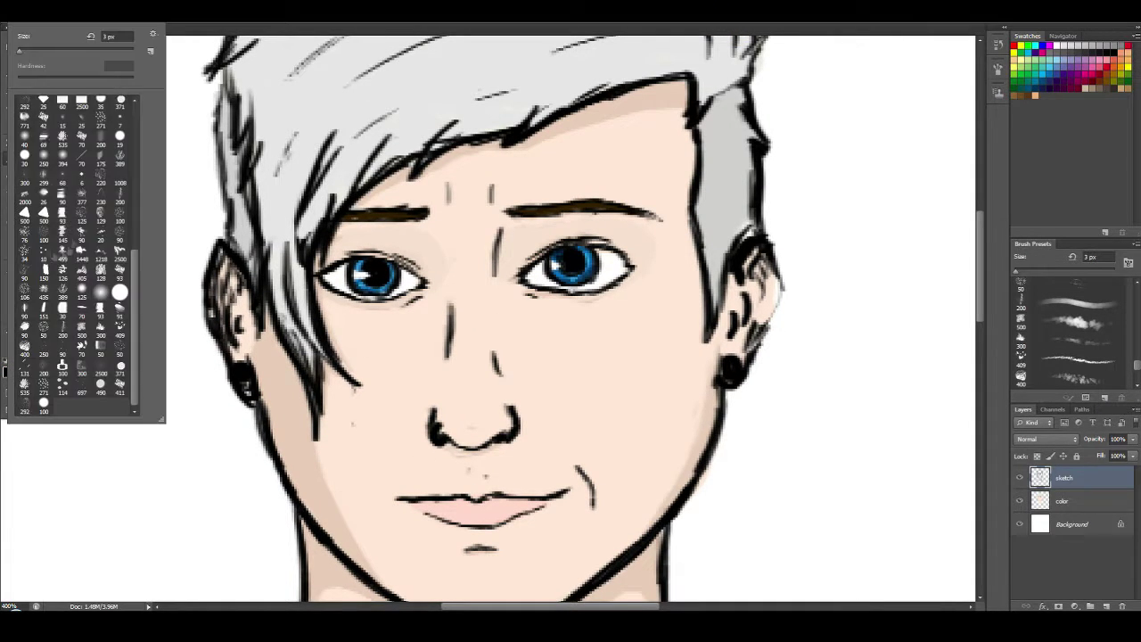
pyautogui.click(43, 100)
pyautogui.press('Return')
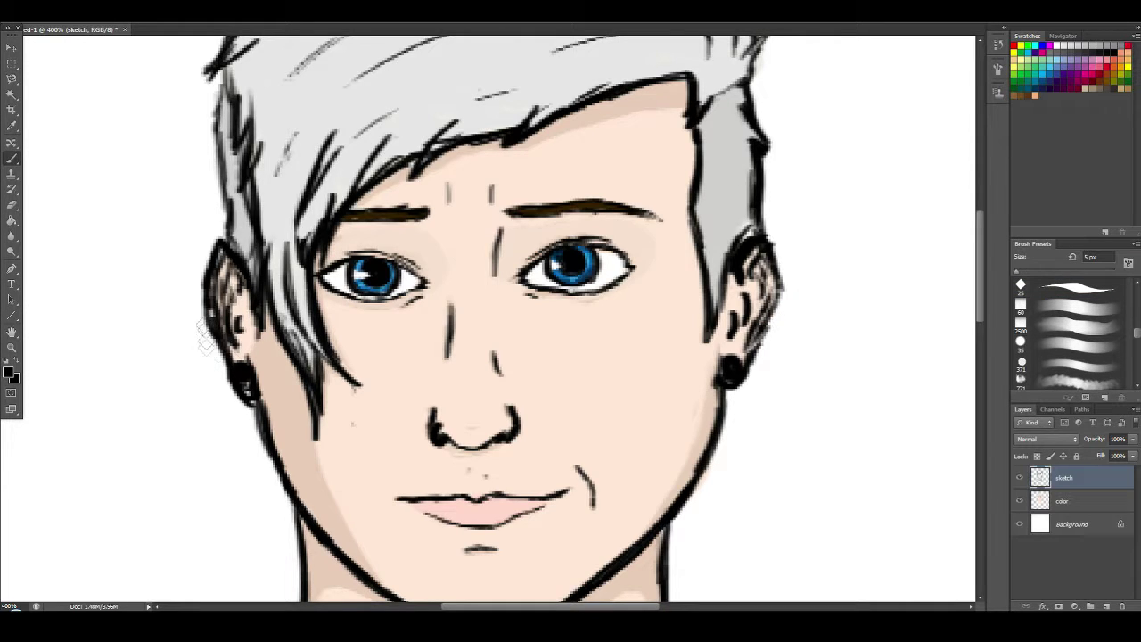
pyautogui.hotkey('ctrl', 'z')
pyautogui.hotkey('ctrl', 'z')
pyautogui.moveTo(226, 263); pyautogui.dragTo(214, 307)
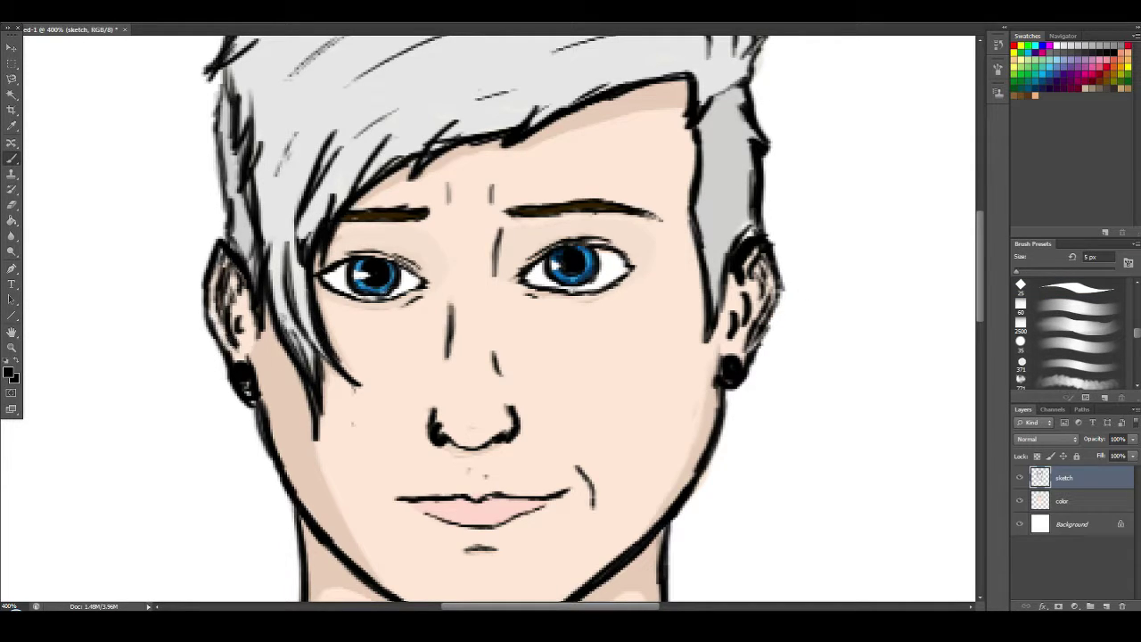
# Examine the eye details up close and the whole portrait from farther out.
pyautogui.scroll(2, 607, 330)
pyautogui.hotkey('ctrl', '+')
pyautogui.hotkey('ctrl', '+')
pyautogui.hotkey('ctrl', '+')
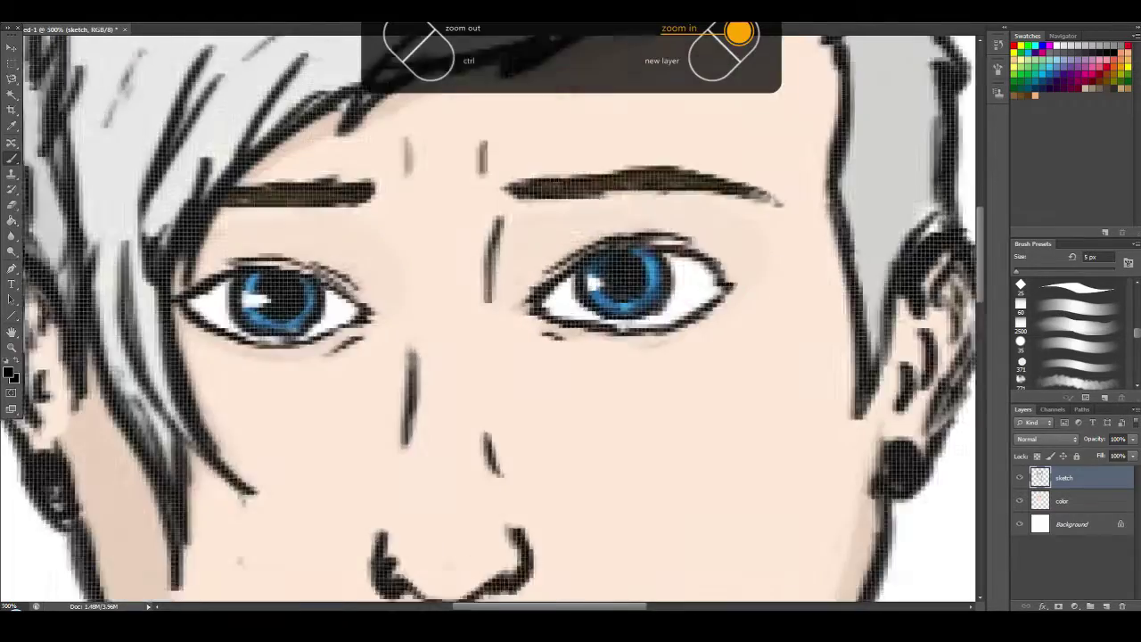
pyautogui.moveTo(608, 181); pyautogui.dragTo(587, 260)
pyautogui.hotkey('ctrl', '-')
pyautogui.hotkey('ctrl', '-')
pyautogui.hotkey('ctrl', '-')
pyautogui.hotkey('ctrl', '-')
pyautogui.hotkey('ctrl', '-')
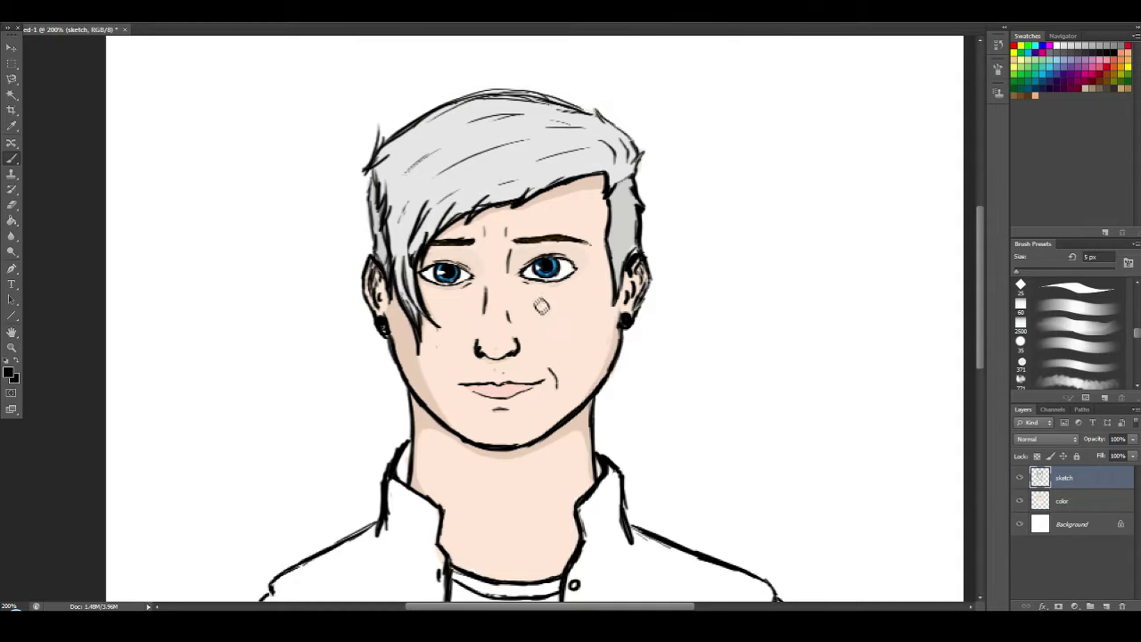
# Shade the side hair on both sides of the head with a darker gray on the color layer.
pyautogui.click(8, 373)
pyautogui.click(438, 122)
pyautogui.click(499, 142)
pyautogui.click(1059, 249)
pyautogui.click(1062, 501)
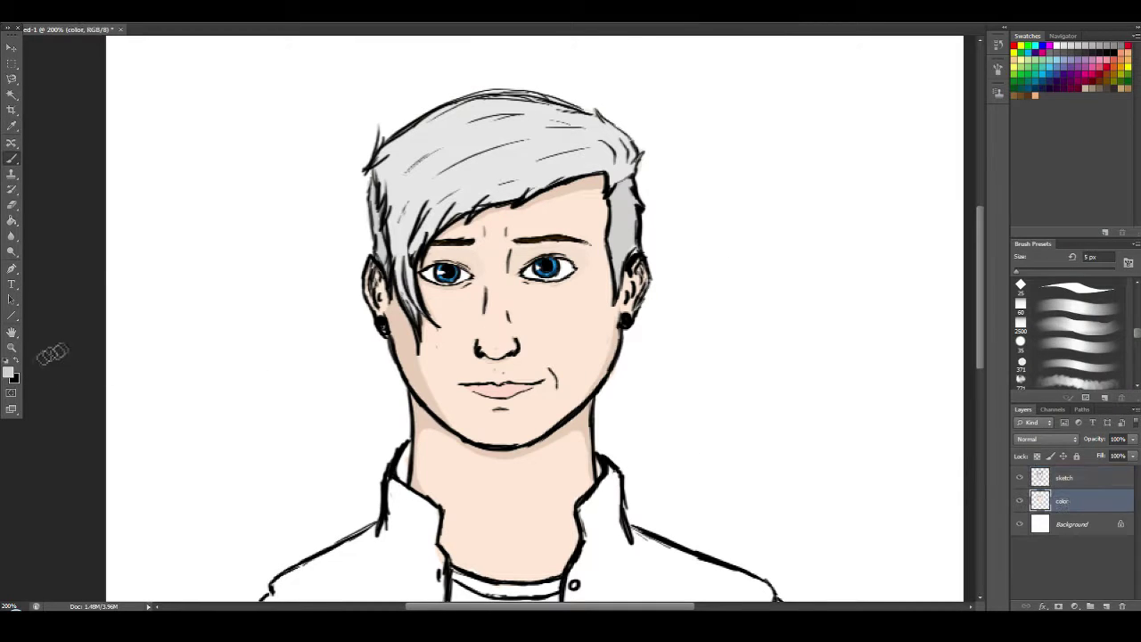
pyautogui.click(8, 372)
pyautogui.click(778, 289)
pyautogui.click(1059, 248)
pyautogui.moveTo(621, 205); pyautogui.dragTo(620, 203)
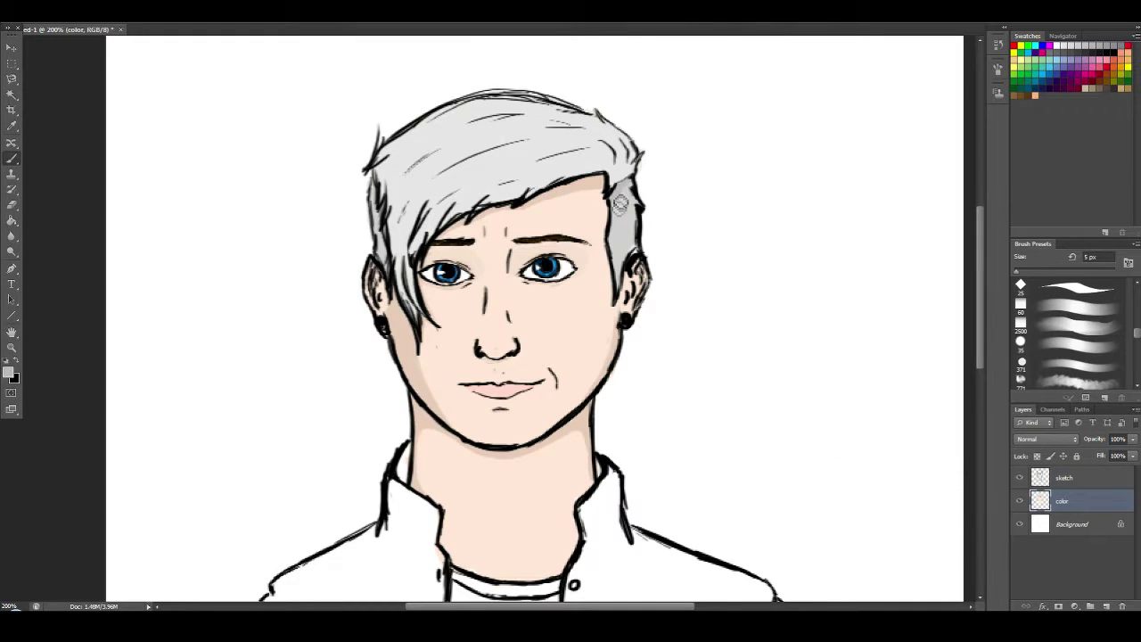
pyautogui.moveTo(374, 191)
pyautogui.mouseDown()
pyautogui.moveTo(382, 238)
pyautogui.moveTo(387, 227)
pyautogui.mouseUp()
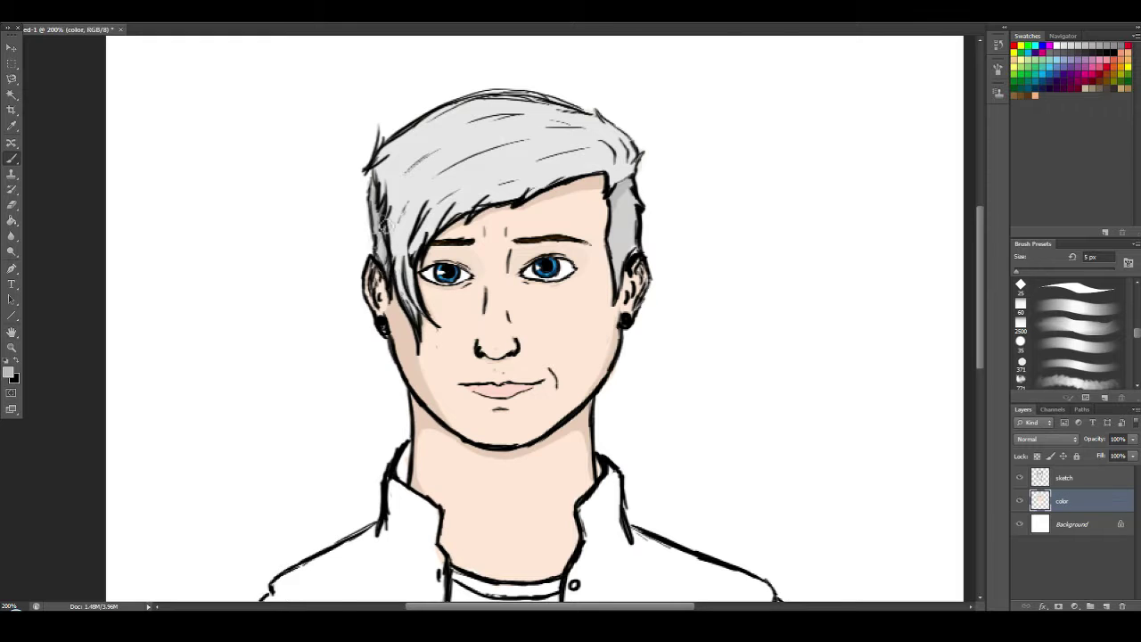
# Shade both ears with the skin shadow tone sampled from the side of the face.
pyautogui.hotkey('ctrl', '+')
pyautogui.click(8, 373)
pyautogui.click(363, 383)
pyautogui.click(1059, 248)
pyautogui.moveTo(334, 346)
pyautogui.mouseDown()
pyautogui.moveTo(328, 306)
pyautogui.moveTo(344, 336)
pyautogui.moveTo(322, 305)
pyautogui.moveTo(332, 347)
pyautogui.mouseUp()
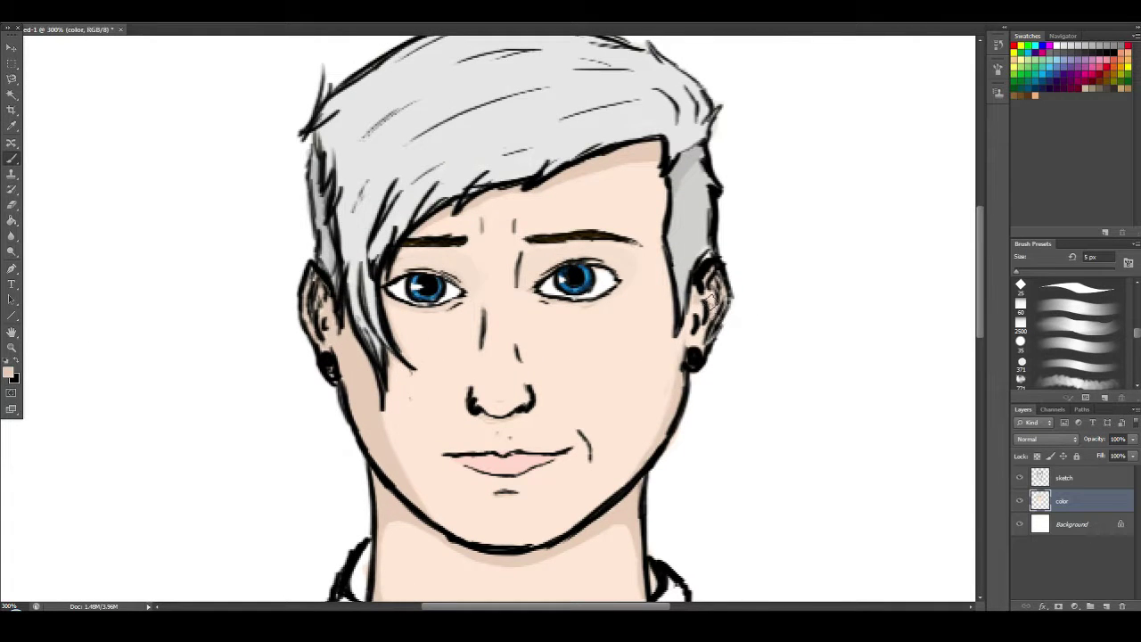
pyautogui.moveTo(692, 354)
pyautogui.mouseDown()
pyautogui.moveTo(683, 334)
pyautogui.moveTo(706, 182)
pyautogui.mouseUp()
# Deepen the outer edge of the right side hair with a medium gray sampled from the left side hair.
pyautogui.click(9, 373)
pyautogui.click(324, 227)
pyautogui.click(1059, 249)
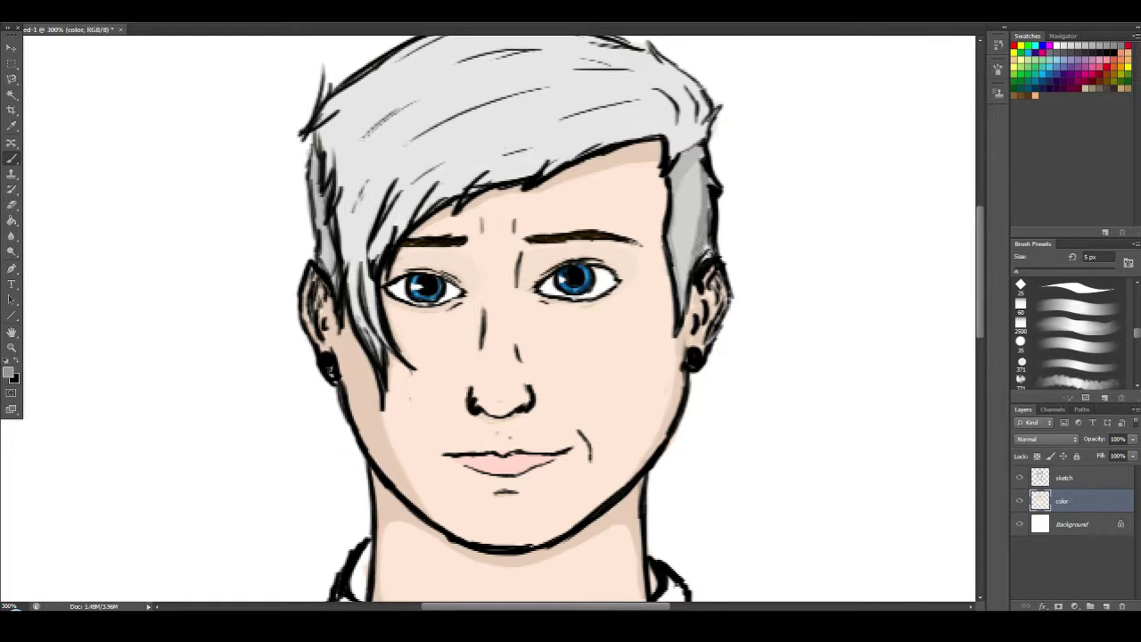
# Add soft light gray shading along the fringe strands and the hair tips with the 5 px brush.
pyautogui.click(9, 373)
pyautogui.click(782, 279)
pyautogui.press('Return')
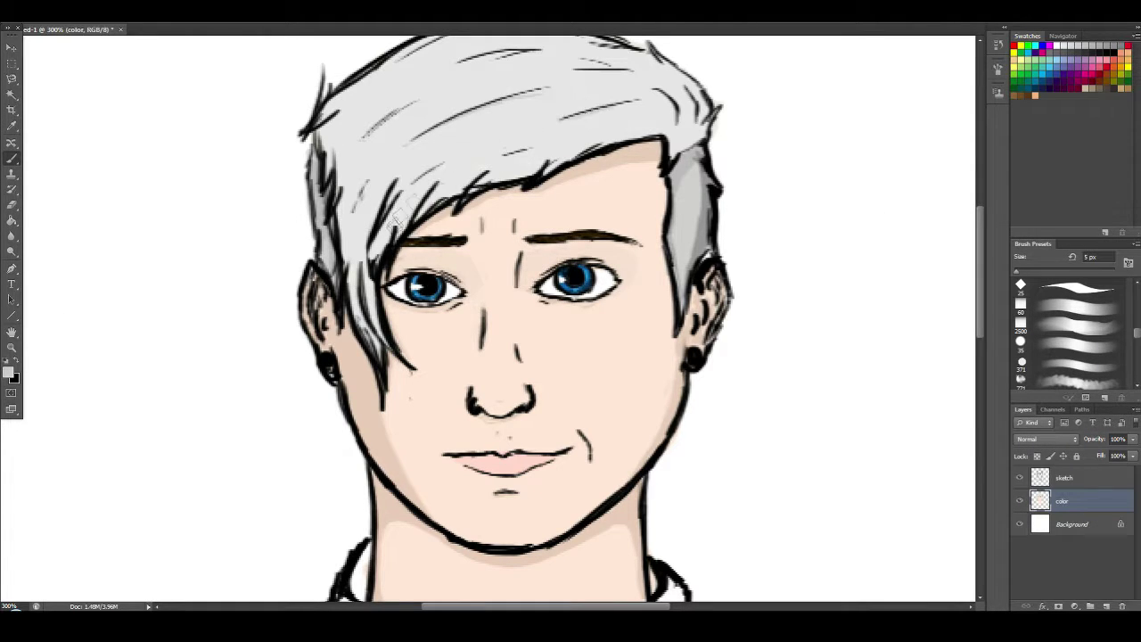
pyautogui.moveTo(373, 277); pyautogui.dragTo(374, 307)
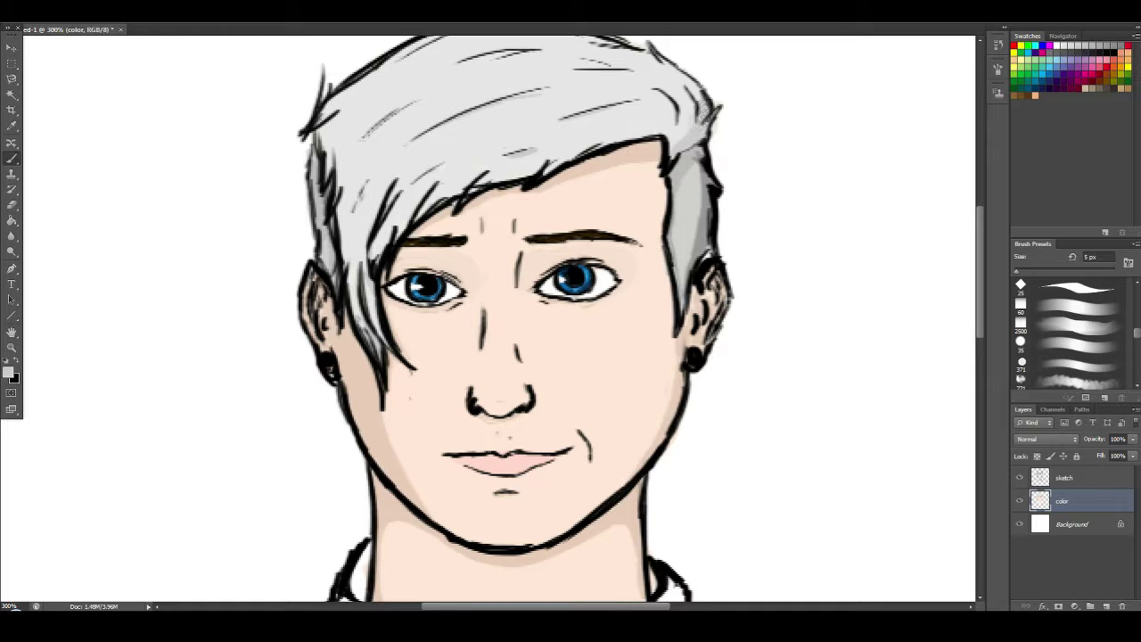
pyautogui.moveTo(612, 112); pyautogui.dragTo(644, 144)
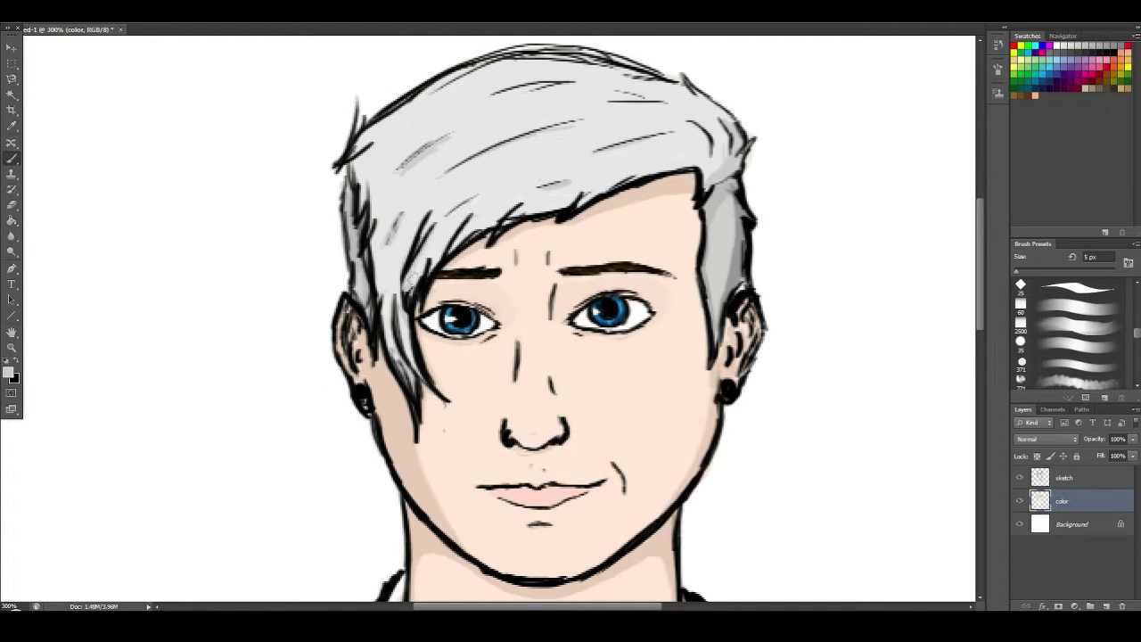
pyautogui.moveTo(412, 279)
pyautogui.mouseDown()
pyautogui.moveTo(443, 242)
pyautogui.moveTo(494, 215)
pyautogui.mouseUp()
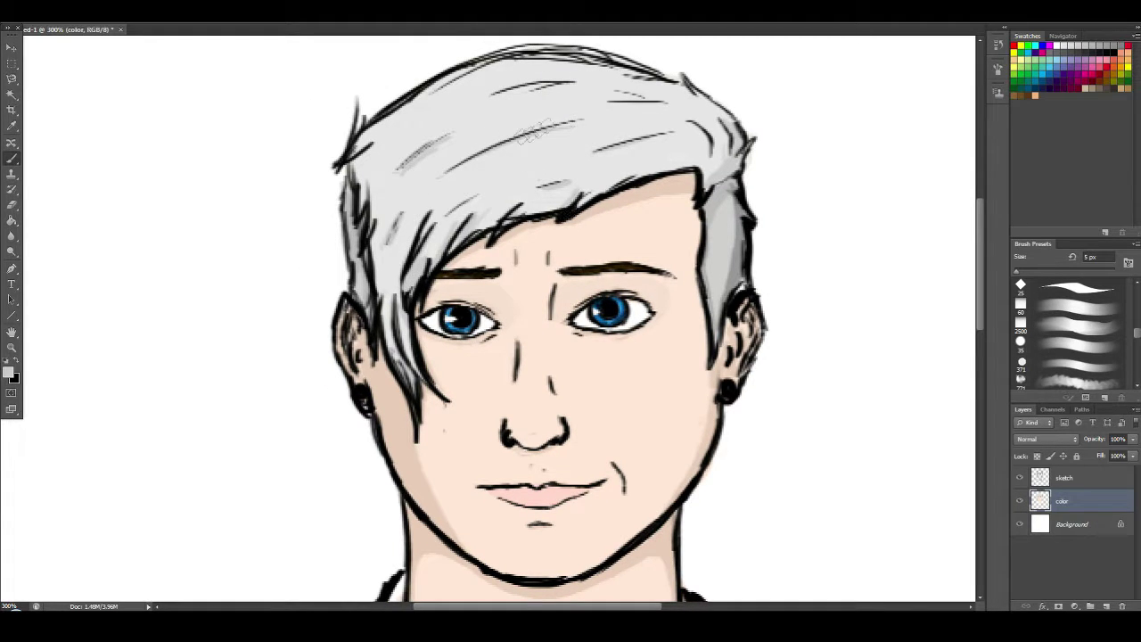
# Paint white (ffffff) highlights along the strand lines on the top of the hair and along the fringe.
pyautogui.click(9, 373)
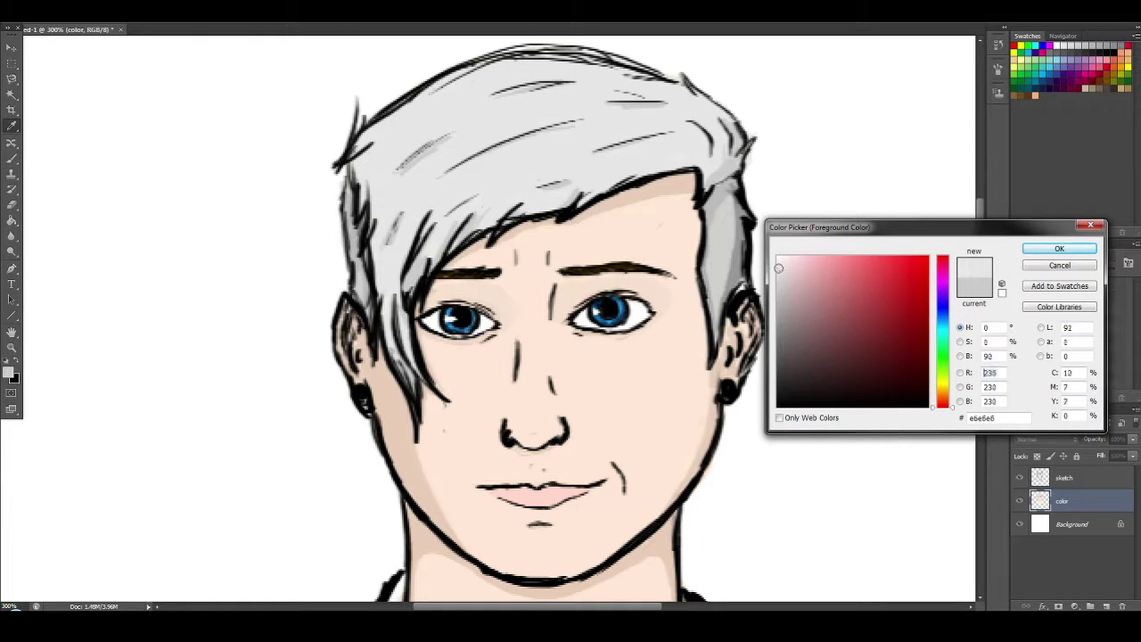
pyautogui.moveTo(778, 268); pyautogui.dragTo(777, 258)
pyautogui.click(1058, 249)
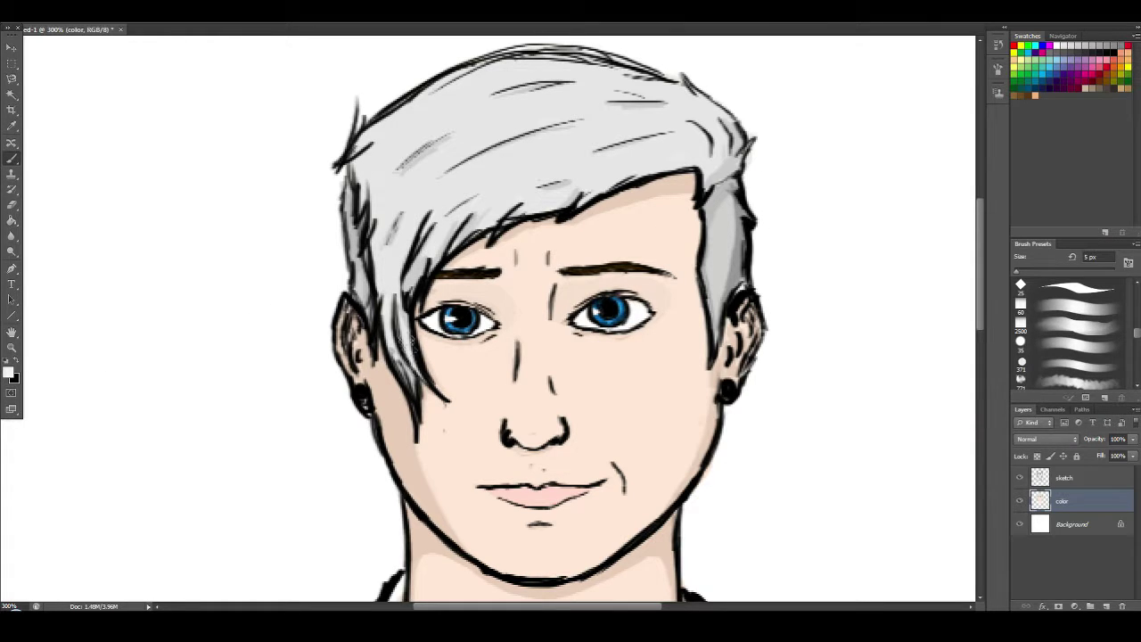
pyautogui.click(10, 372)
pyautogui.press('Return')
pyautogui.moveTo(452, 215); pyautogui.dragTo(477, 198)
pyautogui.moveTo(485, 143); pyautogui.dragTo(565, 122)
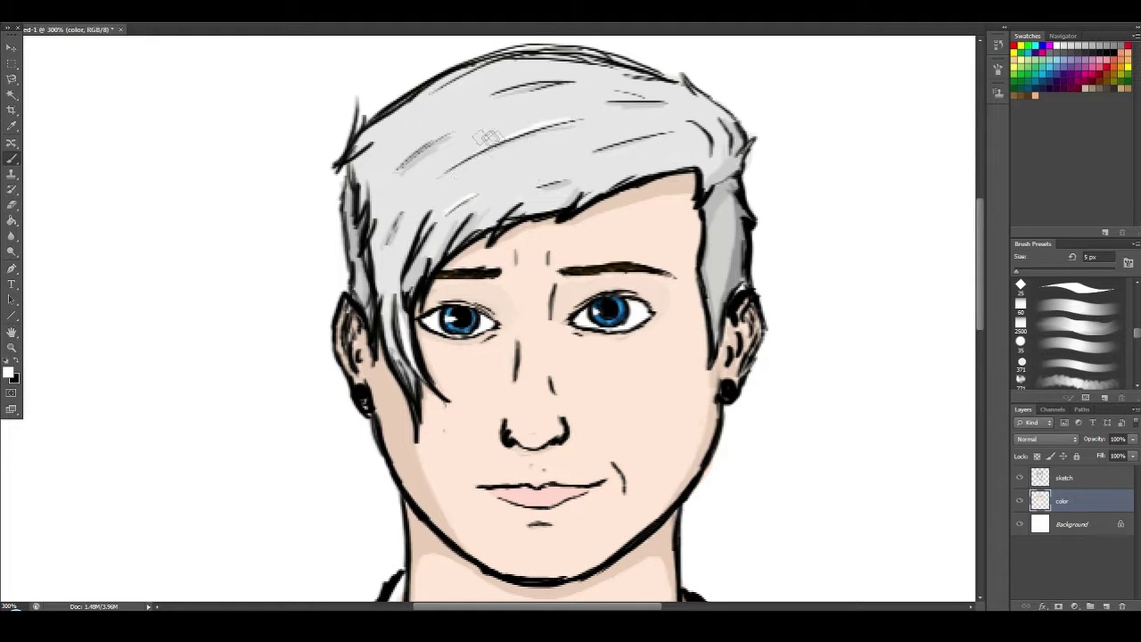
pyautogui.moveTo(406, 167); pyautogui.dragTo(434, 146)
pyautogui.moveTo(385, 243); pyautogui.dragTo(398, 216)
pyautogui.moveTo(613, 143)
pyautogui.mouseDown()
pyautogui.moveTo(665, 130)
pyautogui.moveTo(657, 100)
pyautogui.mouseUp()
pyautogui.moveTo(692, 166); pyautogui.dragTo(511, 216)
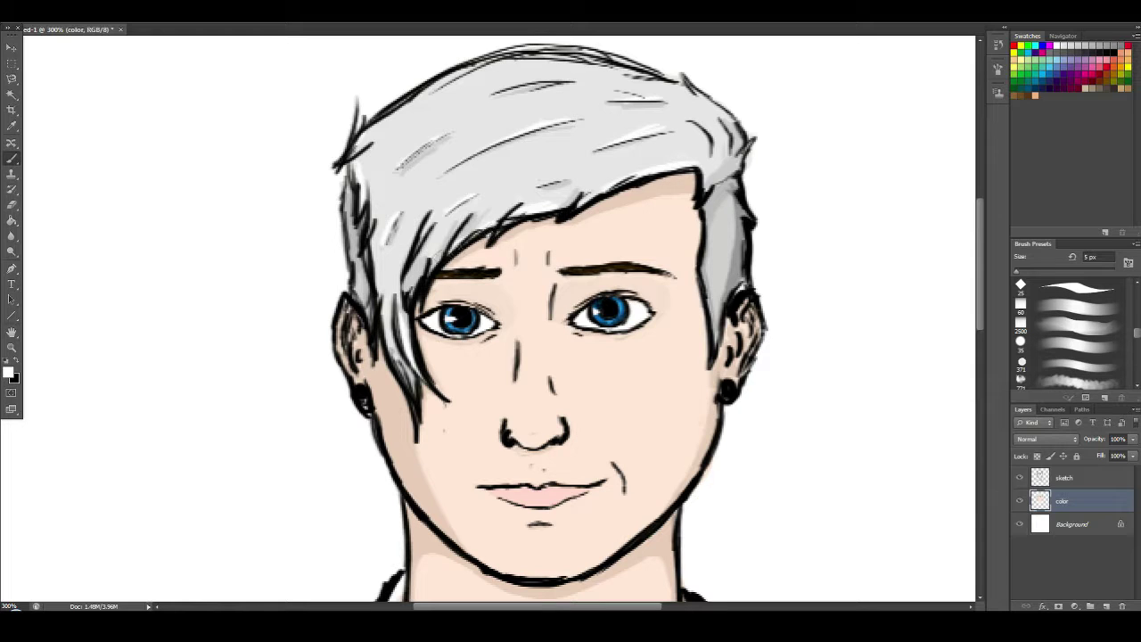
# Shade the right cheek, jaw and inner eye area with the skin shadow tone sampled from the forehead.
pyautogui.click(8, 373)
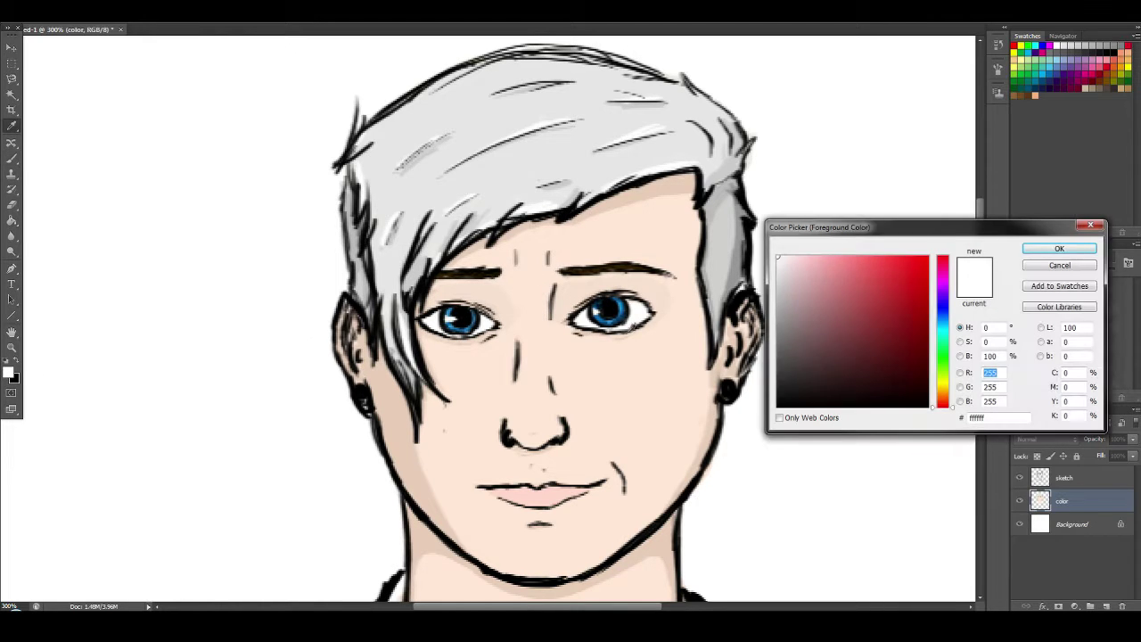
pyautogui.click(670, 197)
pyautogui.click(1058, 247)
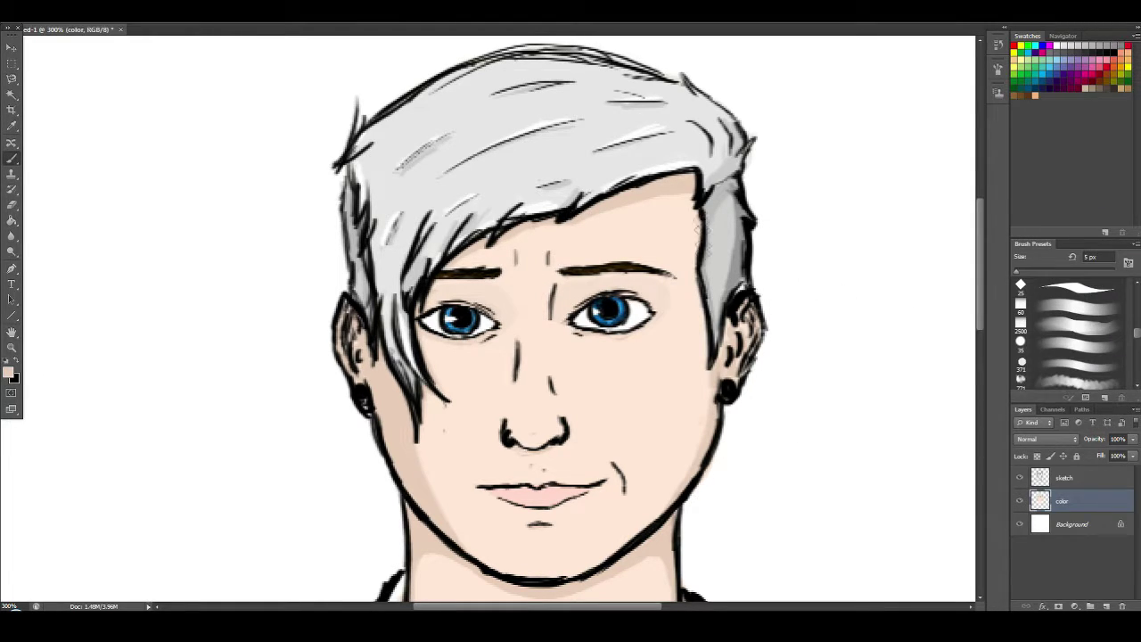
pyautogui.moveTo(677, 236); pyautogui.dragTo(661, 196)
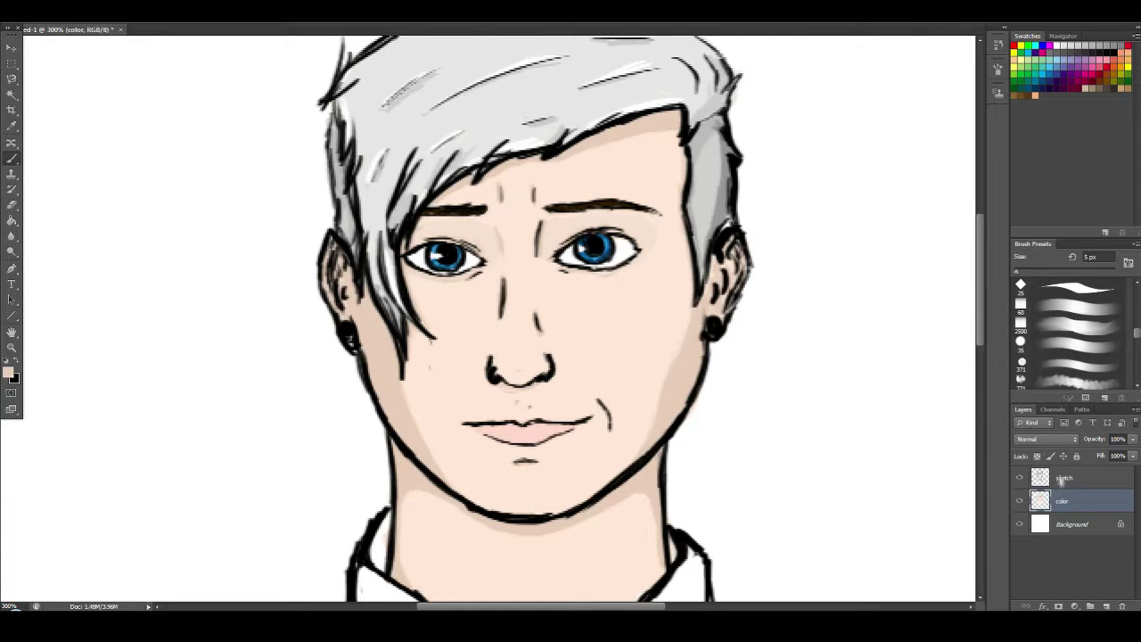
# Cover the black nose bridge lines and brow creases on the sketch layer with the skin shadow tone.
pyautogui.click(1060, 479)
pyautogui.moveTo(502, 274)
pyautogui.mouseDown()
pyautogui.moveTo(501, 324)
pyautogui.moveTo(538, 335)
pyautogui.mouseUp()
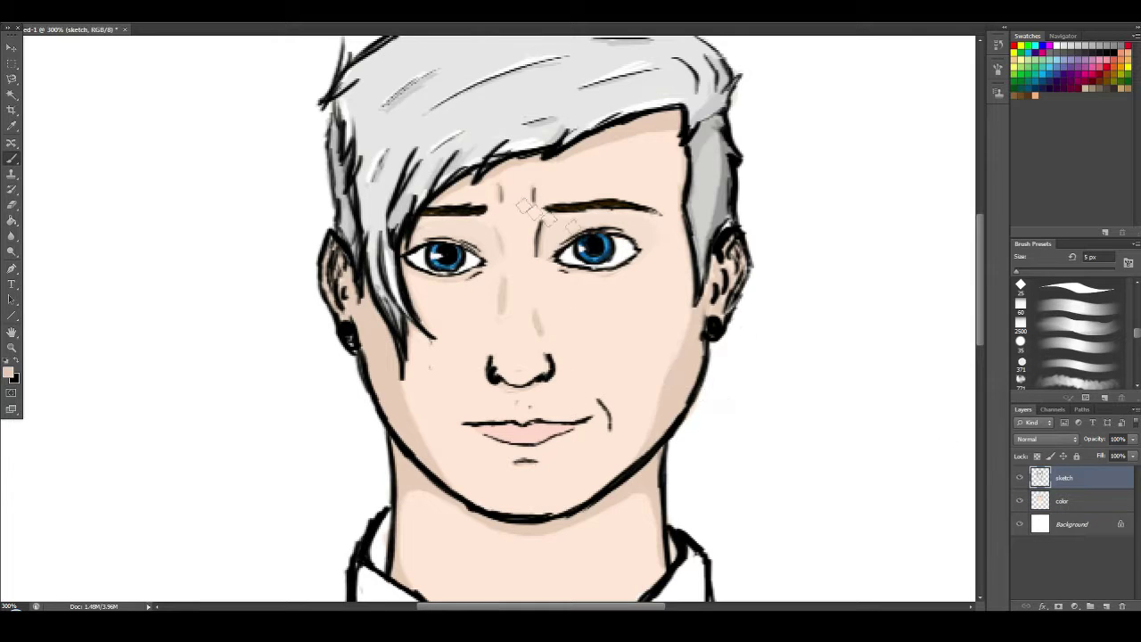
pyautogui.moveTo(500, 185); pyautogui.dragTo(502, 203)
pyautogui.click(1065, 501)
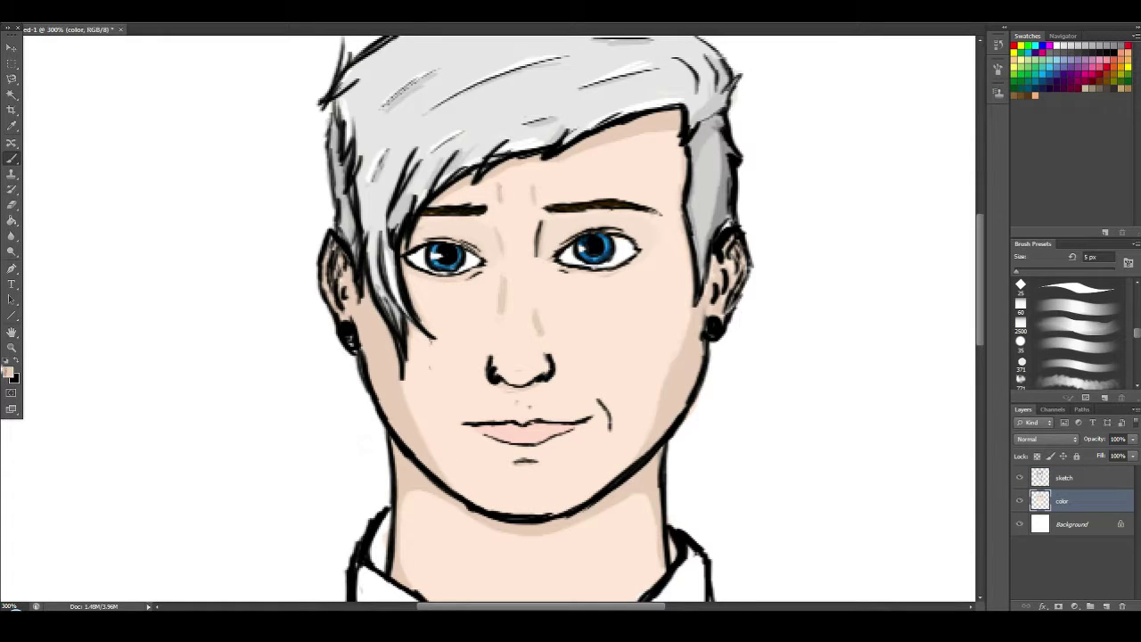
# Thin out the shadow strokes on the nose and between the brows with light skin tone sampled from the face.
pyautogui.click(8, 372)
pyautogui.click(615, 321)
pyautogui.press('Return')
pyautogui.press('b')
pyautogui.moveTo(506, 279)
pyautogui.mouseDown()
pyautogui.moveTo(540, 330)
pyautogui.moveTo(530, 303)
pyautogui.moveTo(510, 295)
pyautogui.moveTo(505, 224)
pyautogui.mouseUp()
pyautogui.click(8, 372)
pyautogui.click(526, 334)
pyautogui.click(1074, 246)
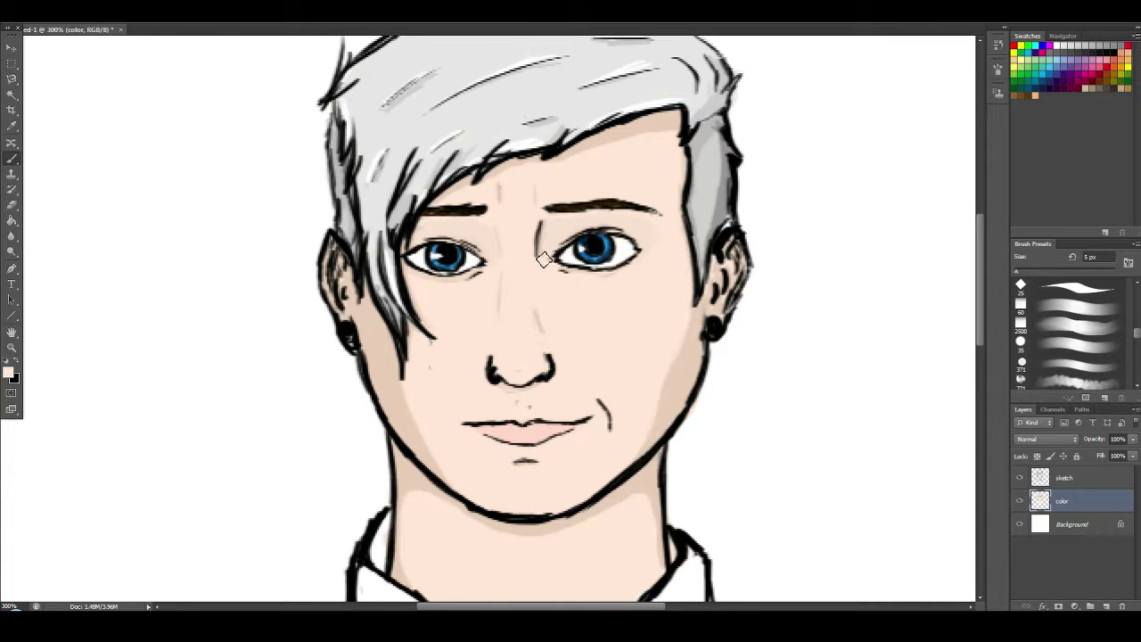
pyautogui.click(1061, 478)
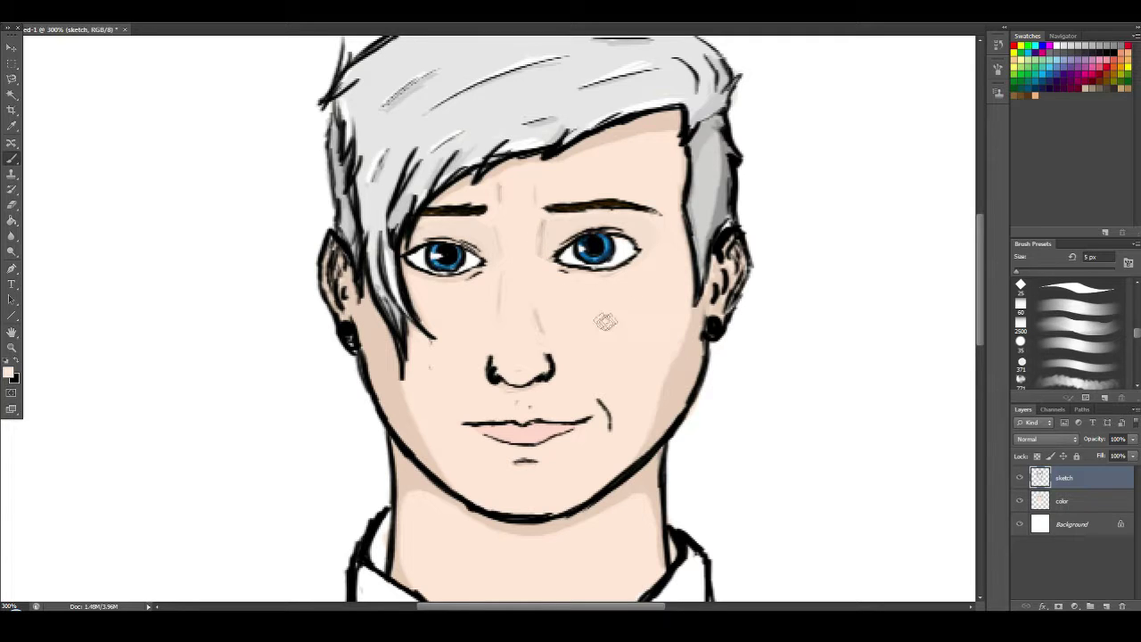
# Redraw thin nose lines and the crease beside the right eye in black (000000), and dot the right side hair.
pyautogui.click(8, 372)
pyautogui.click(777, 407)
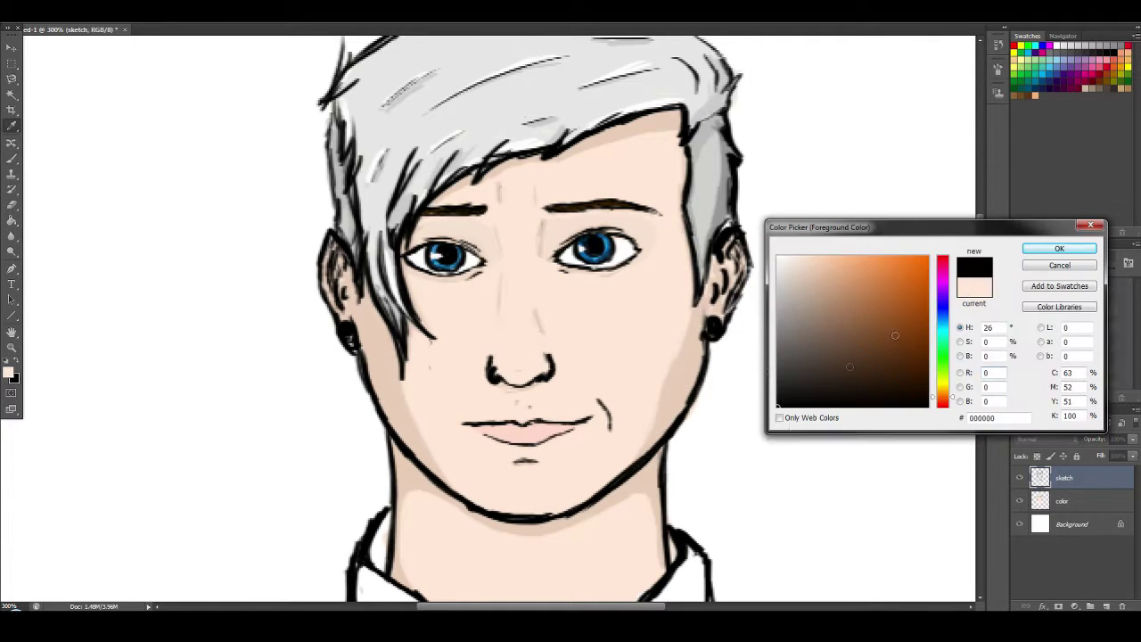
pyautogui.press('Return')
pyautogui.press('b')
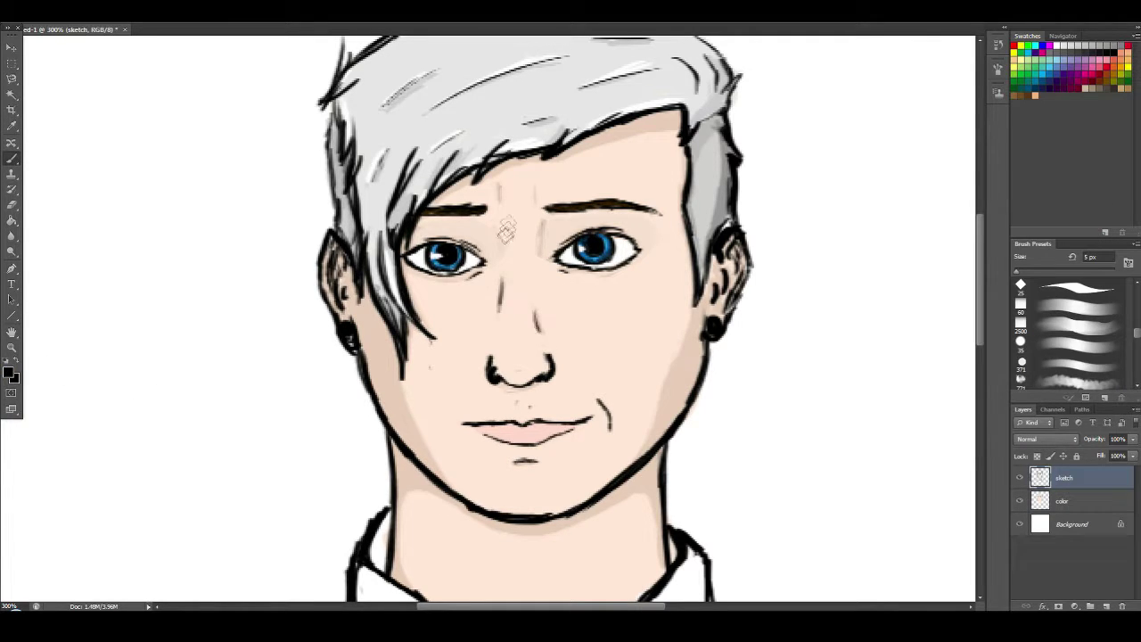
pyautogui.moveTo(540, 253); pyautogui.dragTo(537, 217)
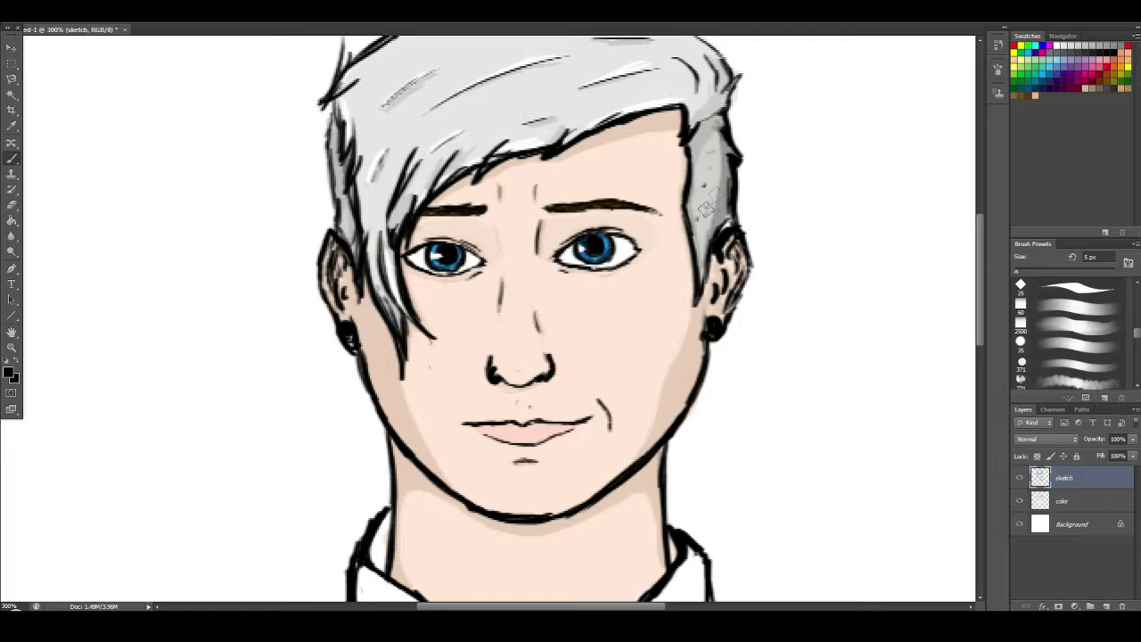
# Extend both front edges of the open jacket down to the bottom of the canvas in black.
pyautogui.moveTo(398, 145); pyautogui.dragTo(394, 195)
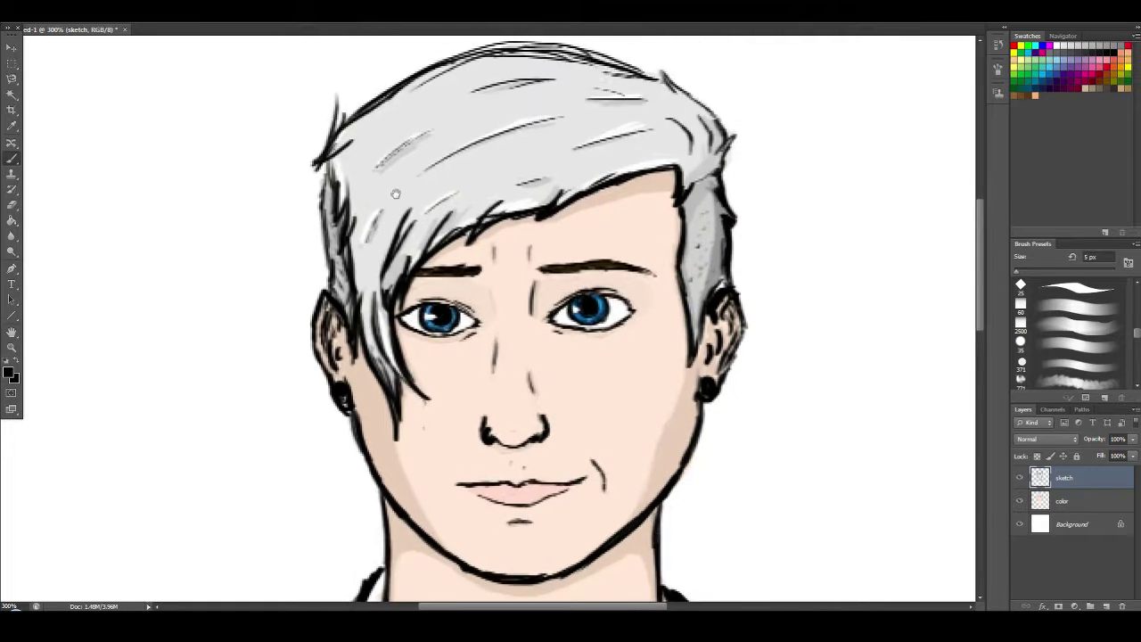
pyautogui.moveTo(397, 321); pyautogui.dragTo(411, 116)
pyautogui.moveTo(442, 389); pyautogui.dragTo(417, 214)
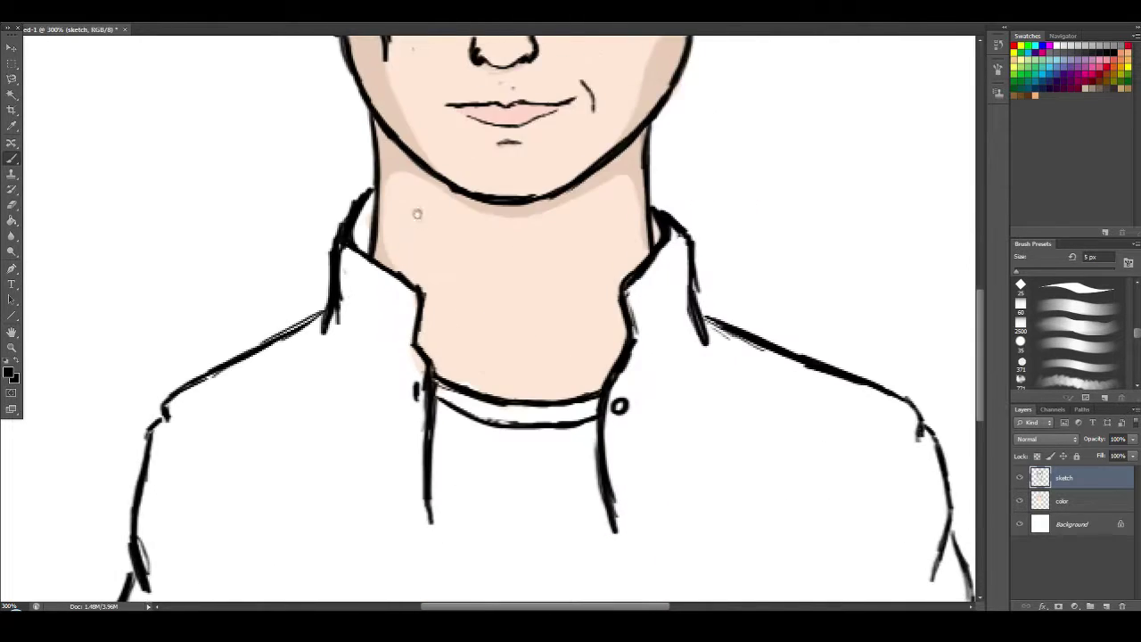
pyautogui.hotkey('ctrl', '-')
pyautogui.moveTo(532, 310); pyautogui.dragTo(517, 257)
pyautogui.moveTo(556, 404); pyautogui.dragTo(567, 465)
pyautogui.moveTo(556, 406); pyautogui.dragTo(563, 484)
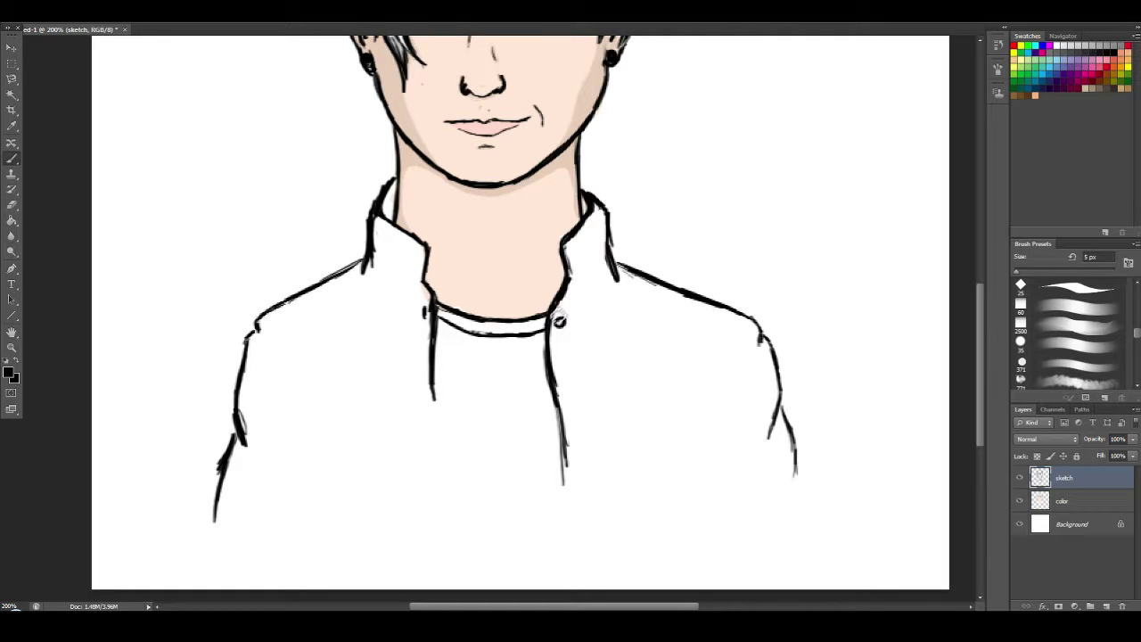
pyautogui.moveTo(562, 426); pyautogui.dragTo(564, 588)
pyautogui.moveTo(447, 406); pyautogui.dragTo(464, 586)
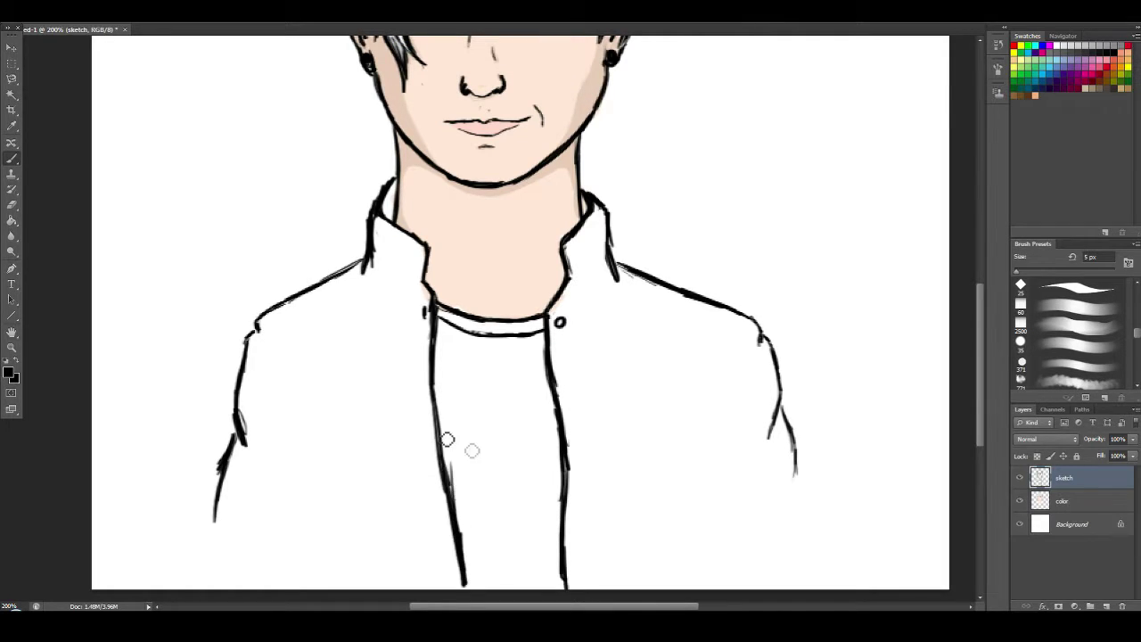
# Smooth and even out the line of the jacket's right front edge.
pyautogui.moveTo(575, 493)
pyautogui.mouseDown()
pyautogui.moveTo(562, 429)
pyautogui.moveTo(571, 492)
pyautogui.mouseUp()
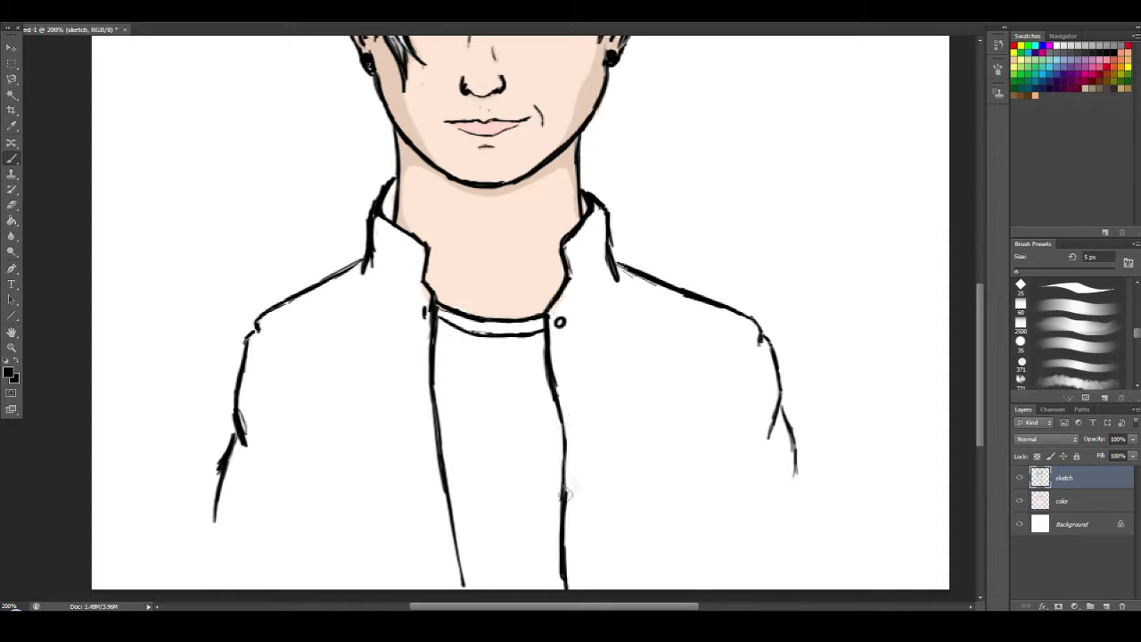
pyautogui.moveTo(568, 392)
pyautogui.mouseDown()
pyautogui.moveTo(559, 355)
pyautogui.moveTo(571, 403)
pyautogui.mouseUp()
pyautogui.hotkey('ctrl', '+')
pyautogui.moveTo(582, 462)
pyautogui.mouseDown()
pyautogui.moveTo(565, 361)
pyautogui.moveTo(586, 424)
pyautogui.mouseUp()
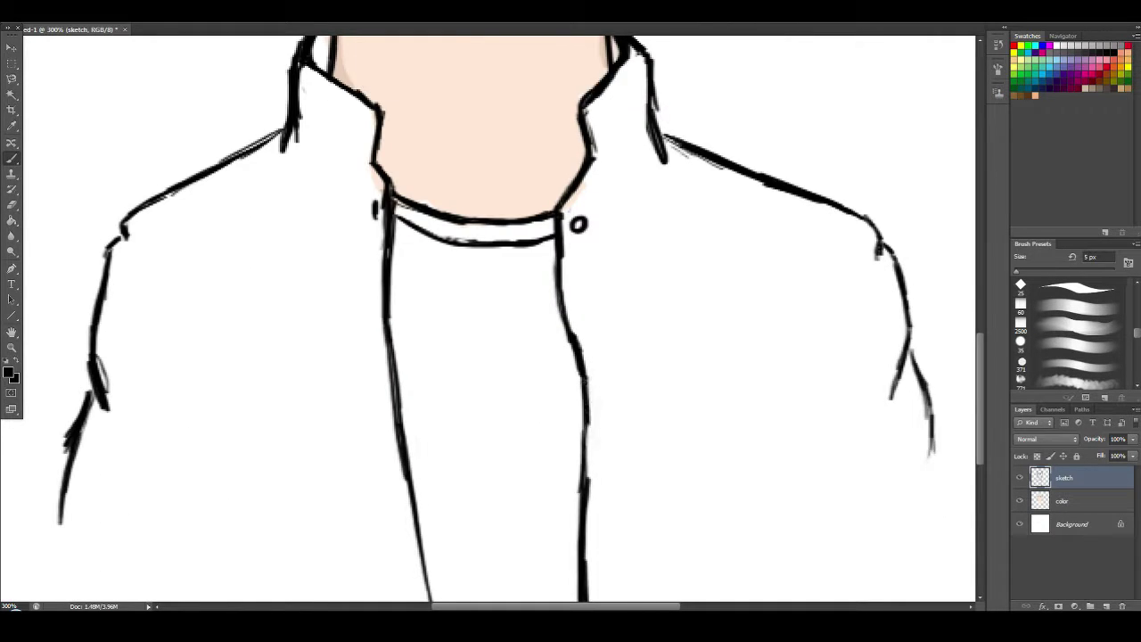
pyautogui.moveTo(584, 378); pyautogui.dragTo(588, 488)
pyautogui.moveTo(553, 413); pyautogui.dragTo(545, 241)
pyautogui.moveTo(574, 426); pyautogui.dragTo(580, 453)
pyautogui.moveTo(571, 321); pyautogui.dragTo(570, 373)
# Thicken the lower part of the jacket's left front edge and clean up the bend in the right one.
pyautogui.moveTo(398, 305); pyautogui.dragTo(427, 452)
pyautogui.moveTo(412, 377); pyautogui.dragTo(429, 454)
pyautogui.moveTo(417, 360); pyautogui.dragTo(431, 448)
pyautogui.moveTo(470, 406); pyautogui.dragTo(480, 453)
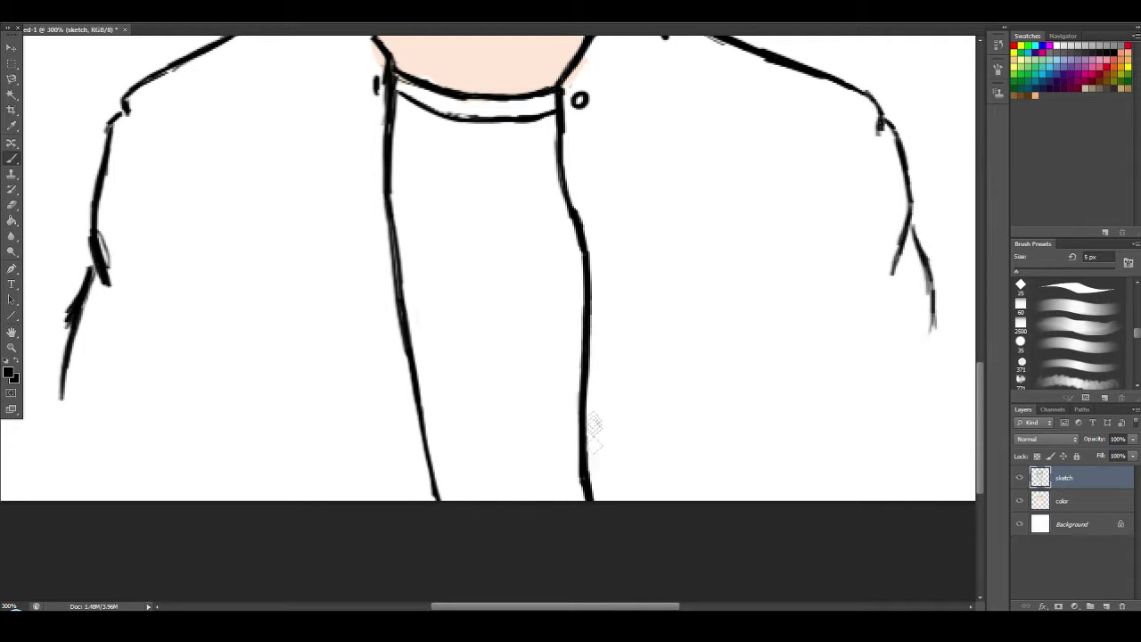
pyautogui.moveTo(595, 244); pyautogui.dragTo(582, 199)
pyautogui.hotkey('ctrl', 'z')
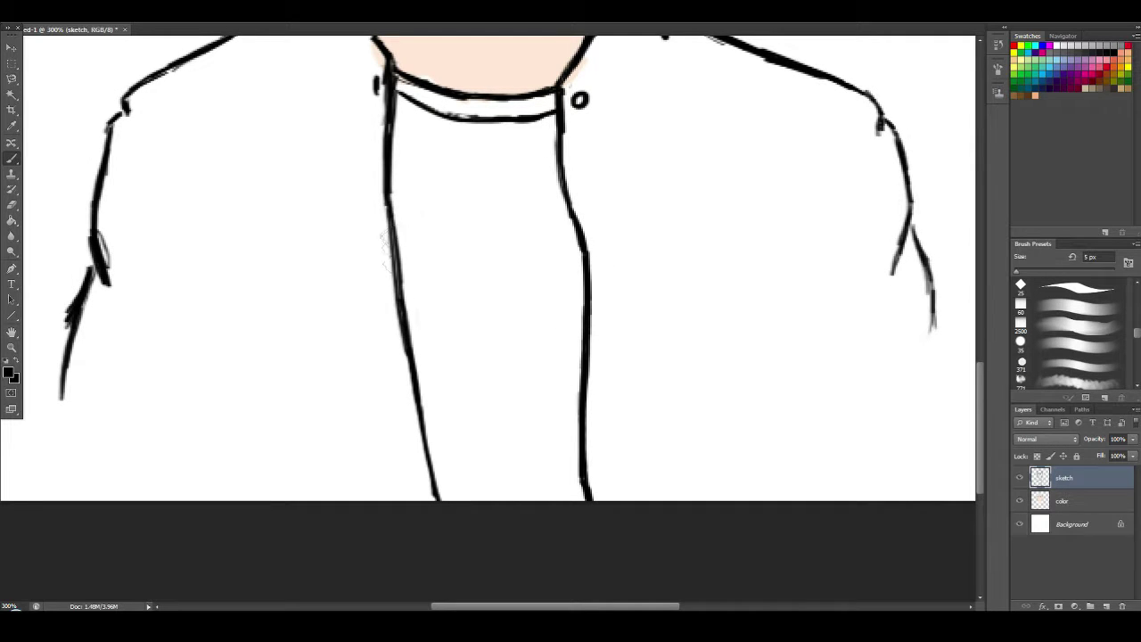
# Extend the outer outline of the right sleeve down toward the forearm in black, adding overlapping fabric folds.
pyautogui.moveTo(460, 250)
pyautogui.mouseDown()
pyautogui.moveTo(501, 323)
pyautogui.moveTo(528, 293)
pyautogui.mouseUp()
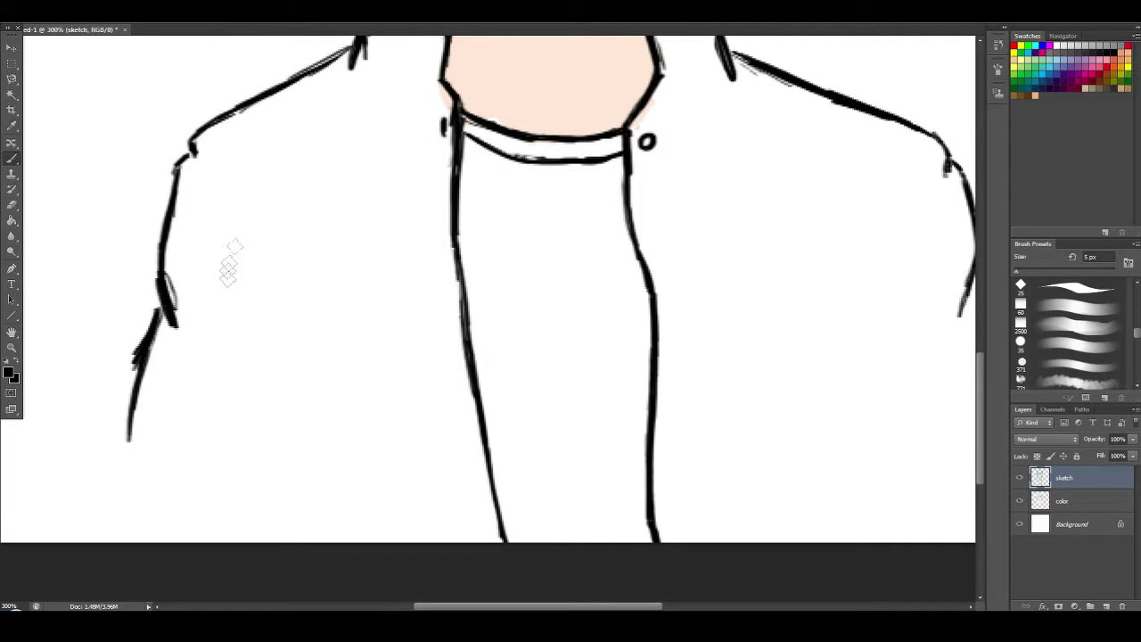
pyautogui.moveTo(834, 336); pyautogui.dragTo(725, 306)
pyautogui.moveTo(870, 238); pyautogui.dragTo(893, 354)
pyautogui.moveTo(892, 310); pyautogui.dragTo(890, 401)
pyautogui.moveTo(897, 347); pyautogui.dragTo(919, 430)
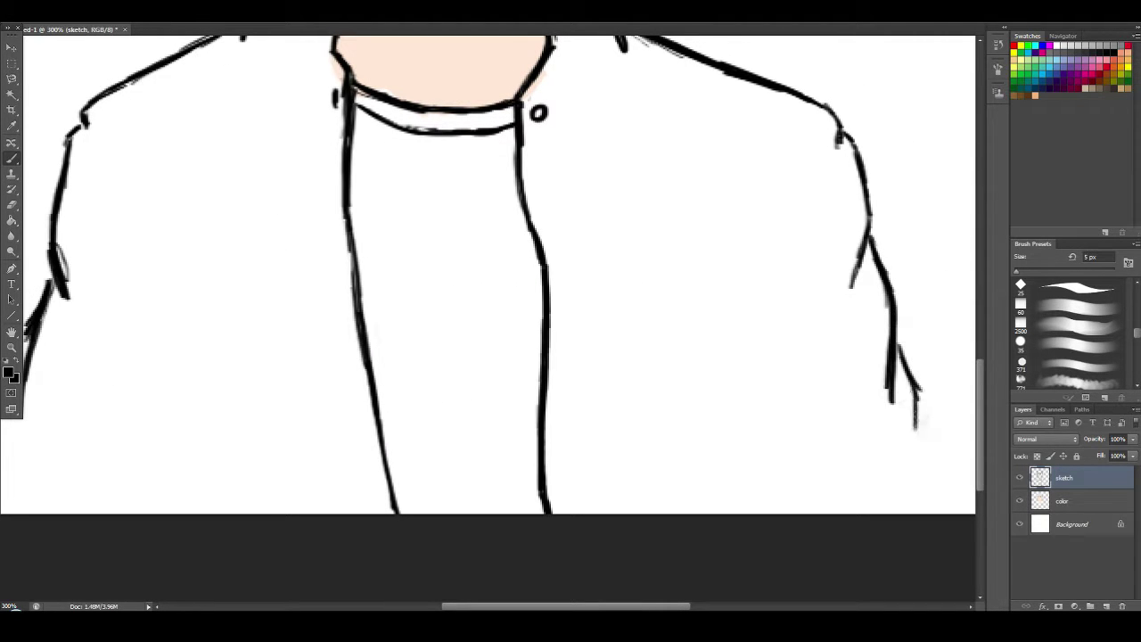
pyautogui.moveTo(917, 389); pyautogui.dragTo(915, 468)
pyautogui.moveTo(899, 351); pyautogui.dragTo(919, 390)
# Draw the right sleeve's inner line with armpit creases and add a folded cuff at its lower end.
pyautogui.moveTo(719, 250); pyautogui.dragTo(741, 283)
pyautogui.moveTo(703, 267)
pyautogui.mouseDown()
pyautogui.moveTo(742, 283)
pyautogui.moveTo(773, 412)
pyautogui.mouseUp()
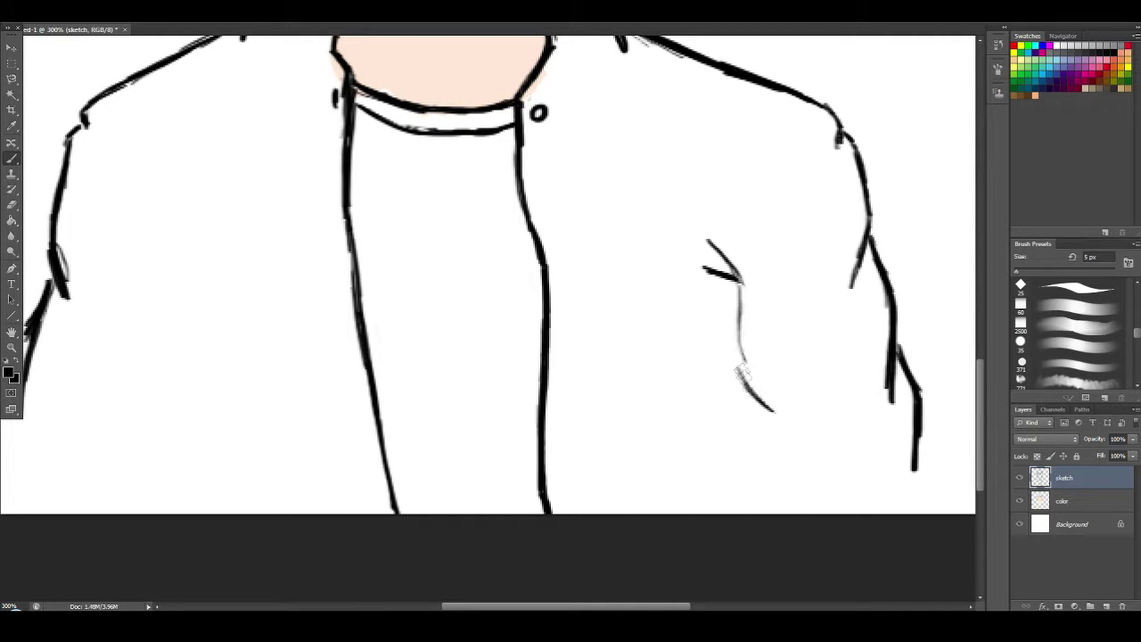
pyautogui.moveTo(733, 289); pyautogui.dragTo(776, 502)
pyautogui.moveTo(763, 447); pyautogui.dragTo(775, 492)
pyautogui.moveTo(756, 400); pyautogui.dragTo(760, 442)
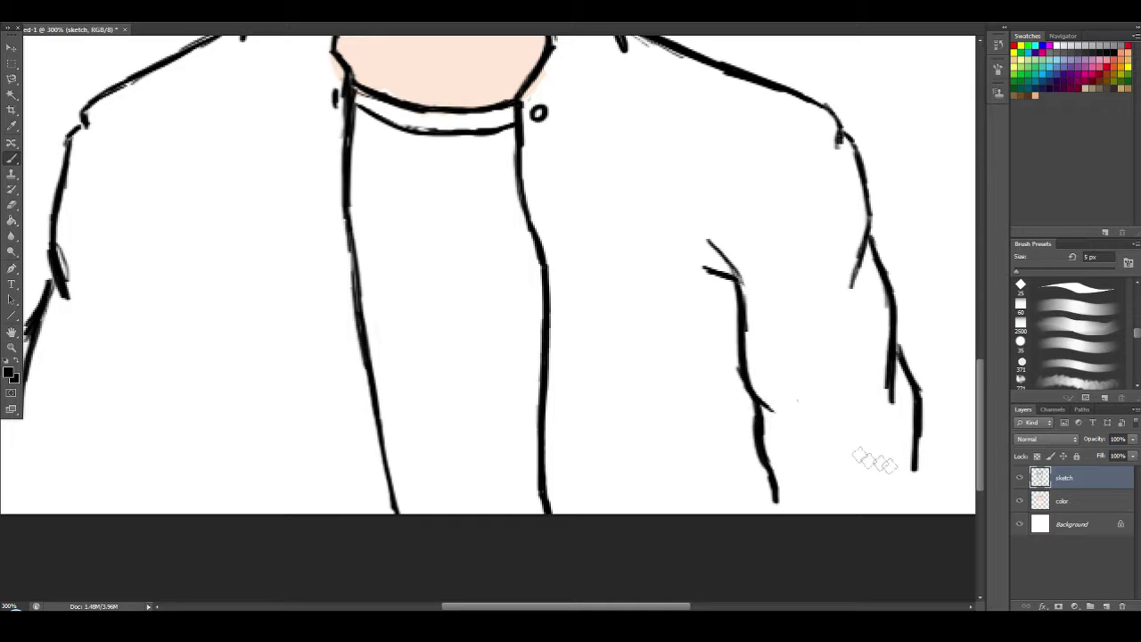
pyautogui.moveTo(776, 503)
pyautogui.mouseDown()
pyautogui.moveTo(918, 453)
pyautogui.moveTo(934, 513)
pyautogui.mouseUp()
pyautogui.moveTo(909, 470); pyautogui.dragTo(789, 503)
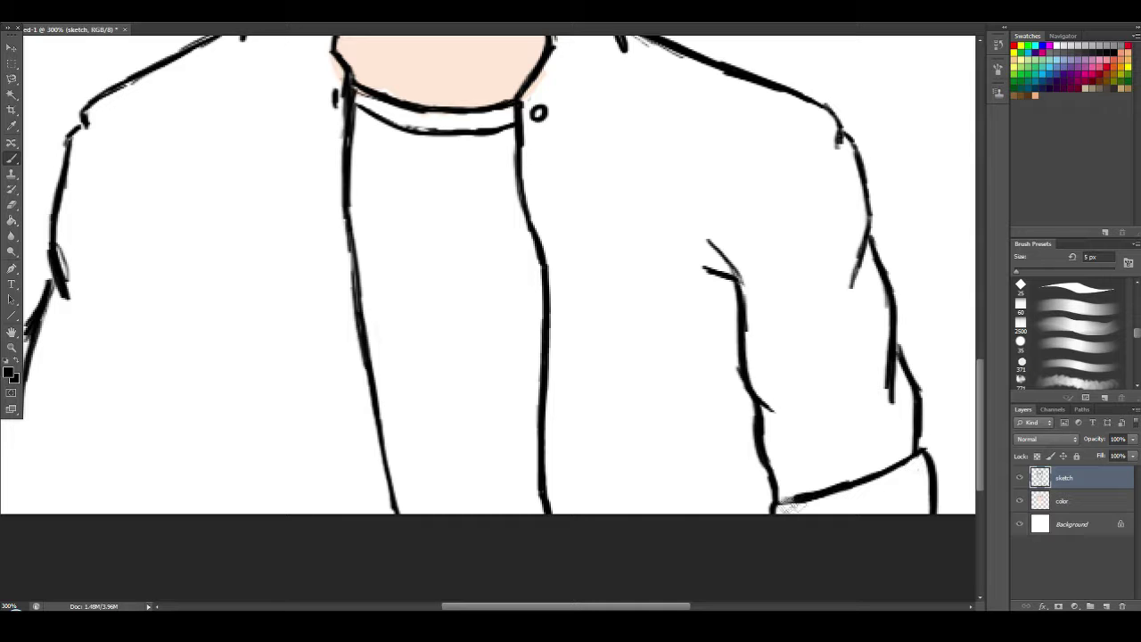
# Extend the left sleeve's outer outline to the canvas bottom and draw its inner line with armpit creases.
pyautogui.hotkey('ctrl', '-')
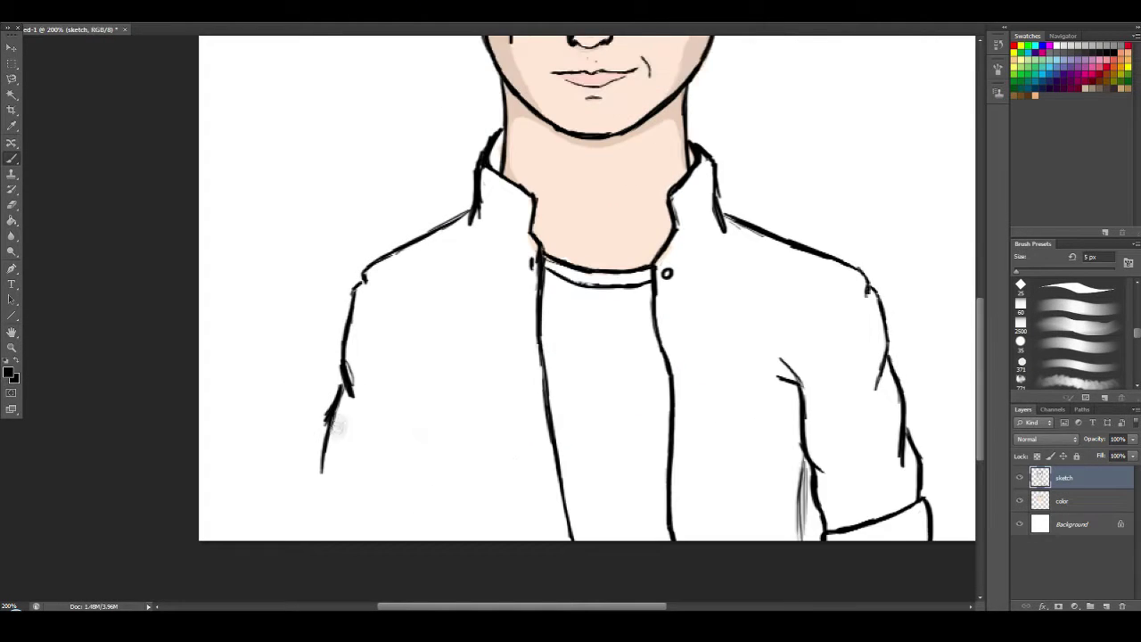
pyautogui.moveTo(333, 425); pyautogui.dragTo(314, 539)
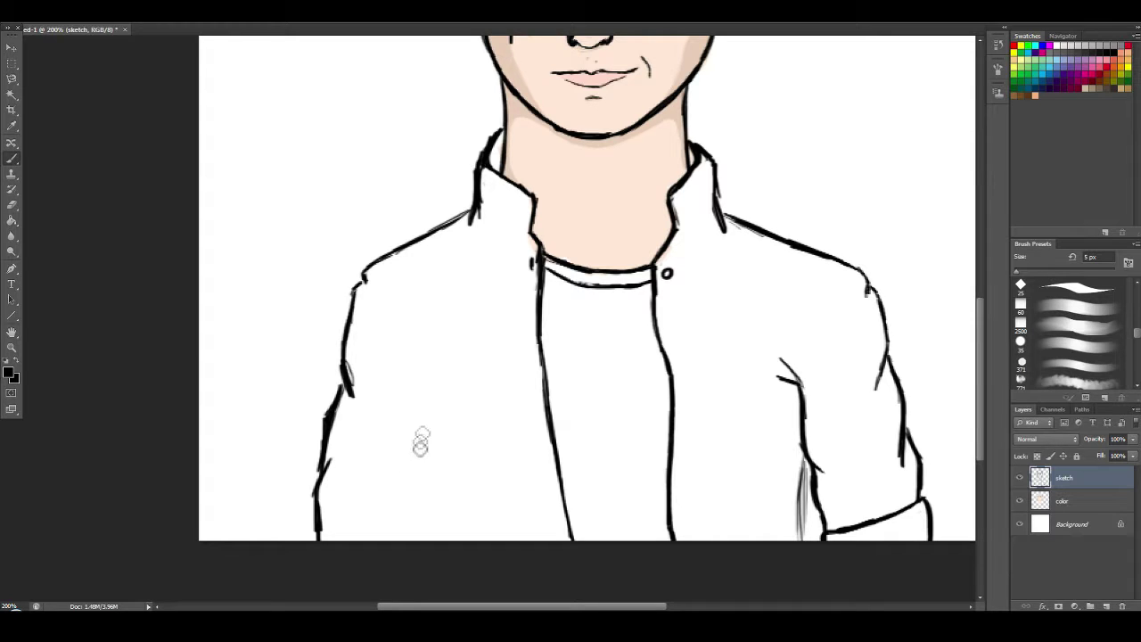
pyautogui.moveTo(456, 357); pyautogui.dragTo(435, 393)
pyautogui.moveTo(462, 363); pyautogui.dragTo(435, 440)
pyautogui.moveTo(434, 396); pyautogui.dragTo(432, 453)
pyautogui.moveTo(431, 451); pyautogui.dragTo(424, 534)
pyautogui.moveTo(431, 463); pyautogui.dragTo(432, 509)
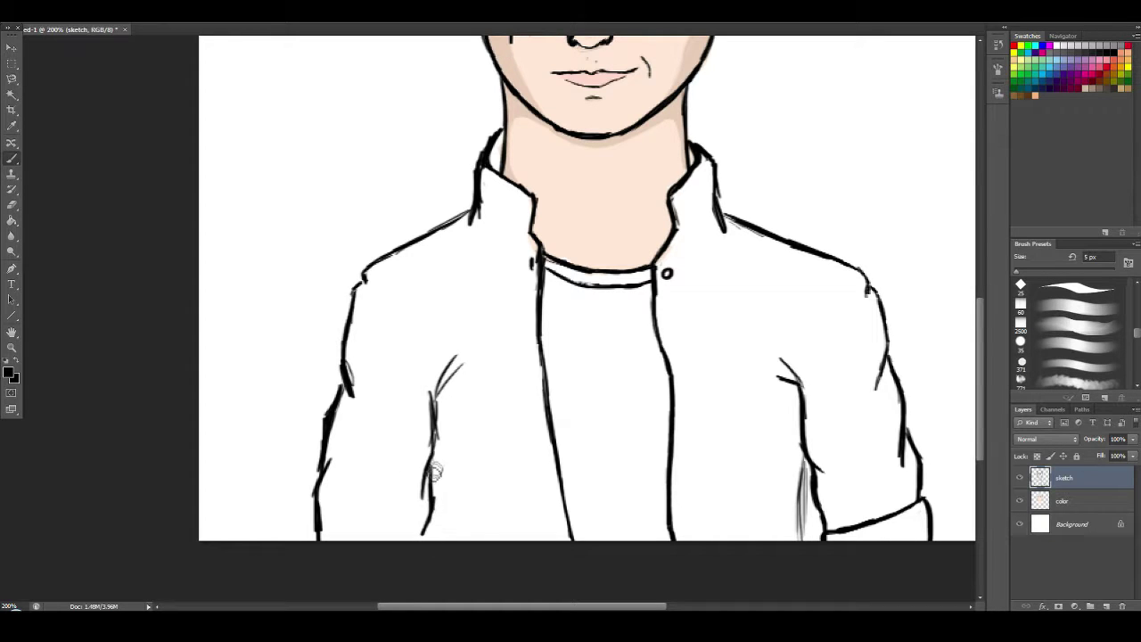
# Paint the left half of the jacket near-black on the color layer with a 55 px brush.
pyautogui.click(1062, 501)
pyautogui.click(45, 14)
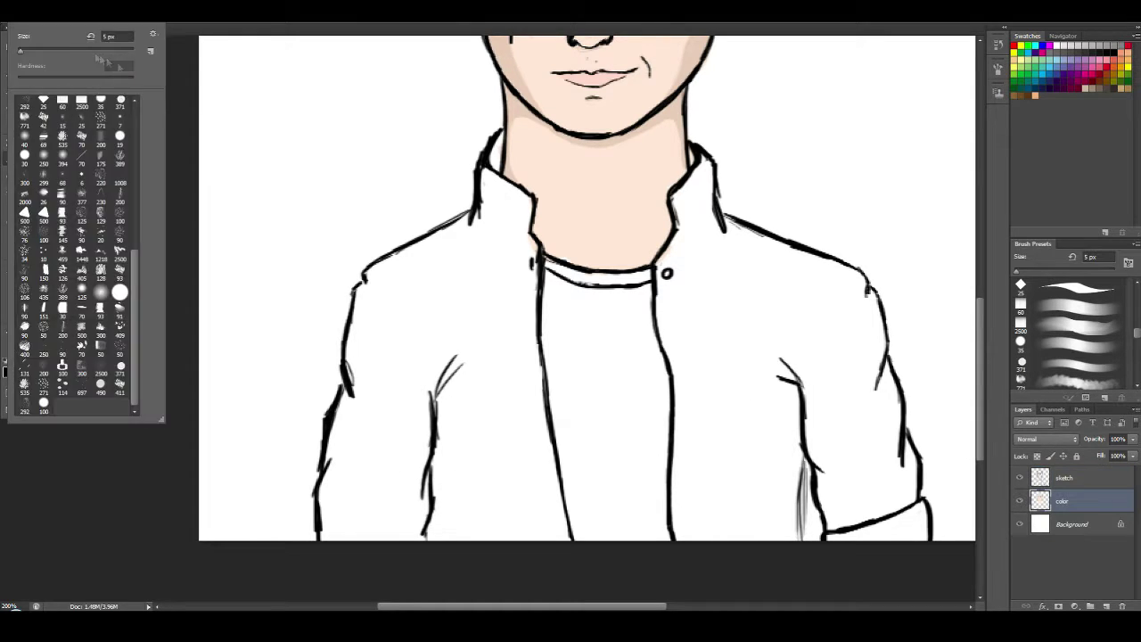
pyautogui.click(52, 49)
pyautogui.press('Return')
pyautogui.click(8, 371)
pyautogui.click(779, 394)
pyautogui.click(1059, 247)
pyautogui.moveTo(399, 337); pyautogui.dragTo(378, 485)
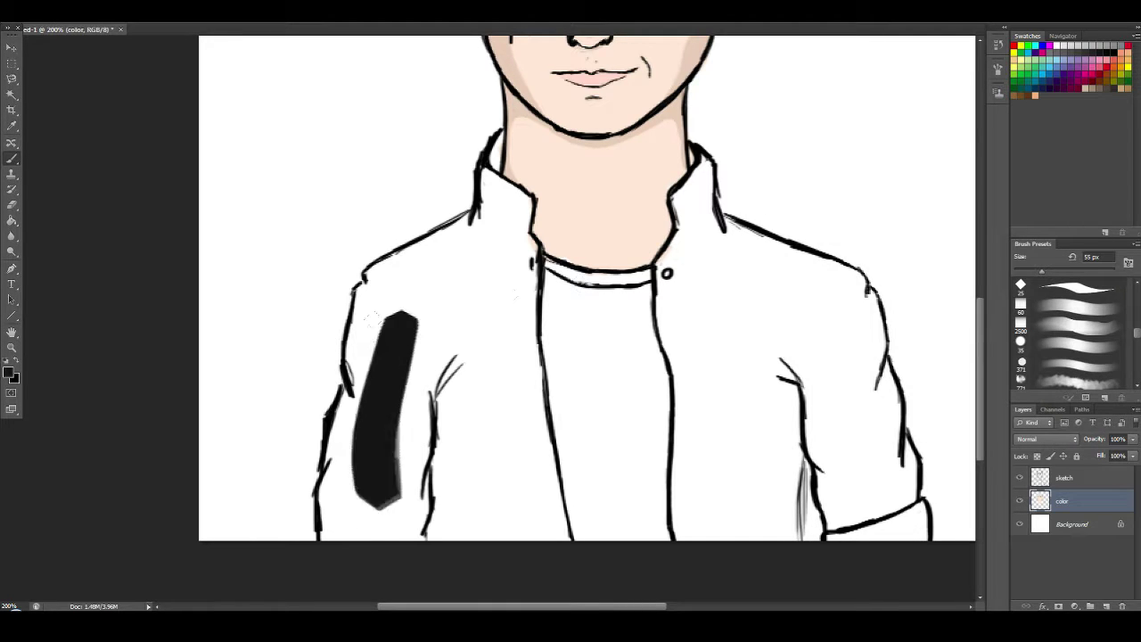
pyautogui.moveTo(379, 370)
pyautogui.mouseDown()
pyautogui.moveTo(353, 522)
pyautogui.moveTo(553, 517)
pyautogui.moveTo(514, 343)
pyautogui.mouseUp()
pyautogui.moveTo(492, 189)
pyautogui.mouseDown()
pyautogui.moveTo(435, 312)
pyautogui.moveTo(337, 392)
pyautogui.mouseUp()
pyautogui.moveTo(450, 256); pyautogui.dragTo(426, 278)
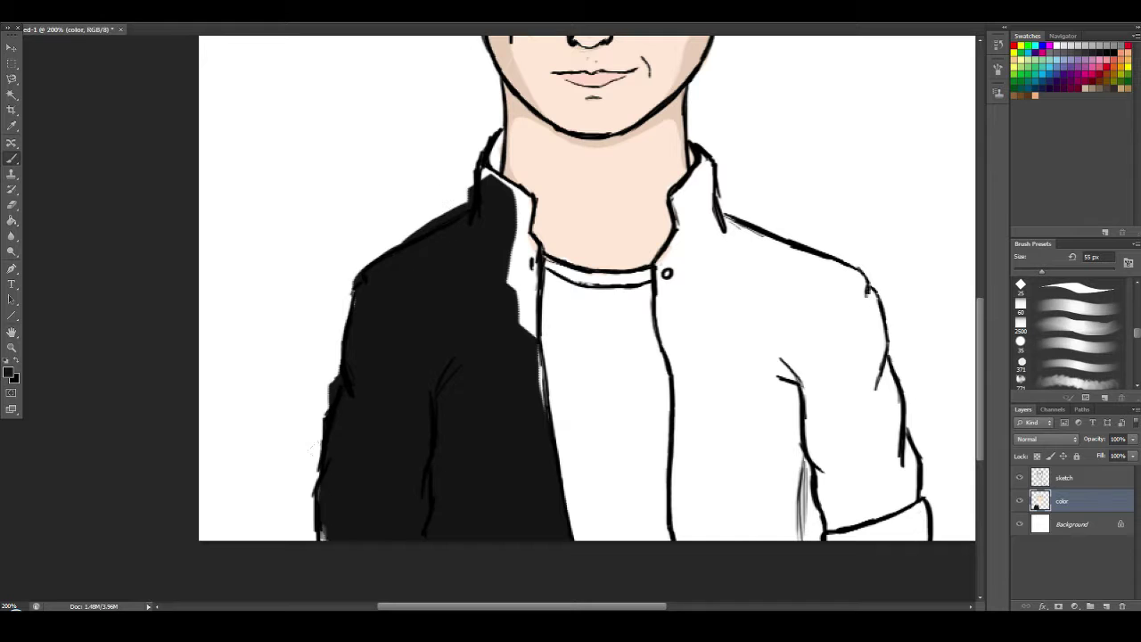
pyautogui.moveTo(337, 532); pyautogui.dragTo(335, 492)
# Paint the jacket's right half and collar near-black and fill the bare strip along the left front edge.
pyautogui.moveTo(699, 533); pyautogui.dragTo(691, 482)
pyautogui.moveTo(687, 254)
pyautogui.mouseDown()
pyautogui.moveTo(670, 325)
pyautogui.moveTo(700, 512)
pyautogui.moveTo(726, 397)
pyautogui.moveTo(780, 396)
pyautogui.moveTo(763, 263)
pyautogui.moveTo(839, 405)
pyautogui.moveTo(869, 503)
pyautogui.moveTo(910, 486)
pyautogui.moveTo(912, 524)
pyautogui.mouseUp()
pyautogui.moveTo(814, 490)
pyautogui.mouseDown()
pyautogui.moveTo(840, 268)
pyautogui.moveTo(825, 325)
pyautogui.mouseUp()
pyautogui.moveTo(682, 207); pyautogui.dragTo(706, 174)
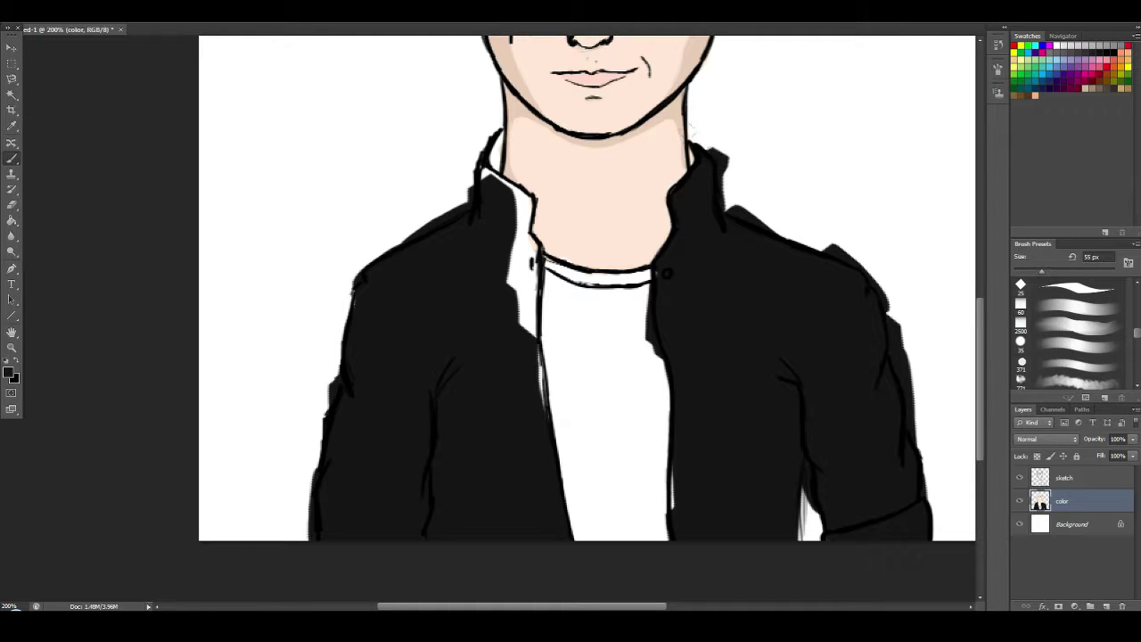
pyautogui.moveTo(686, 133); pyautogui.dragTo(726, 207)
pyautogui.moveTo(517, 225); pyautogui.dragTo(543, 417)
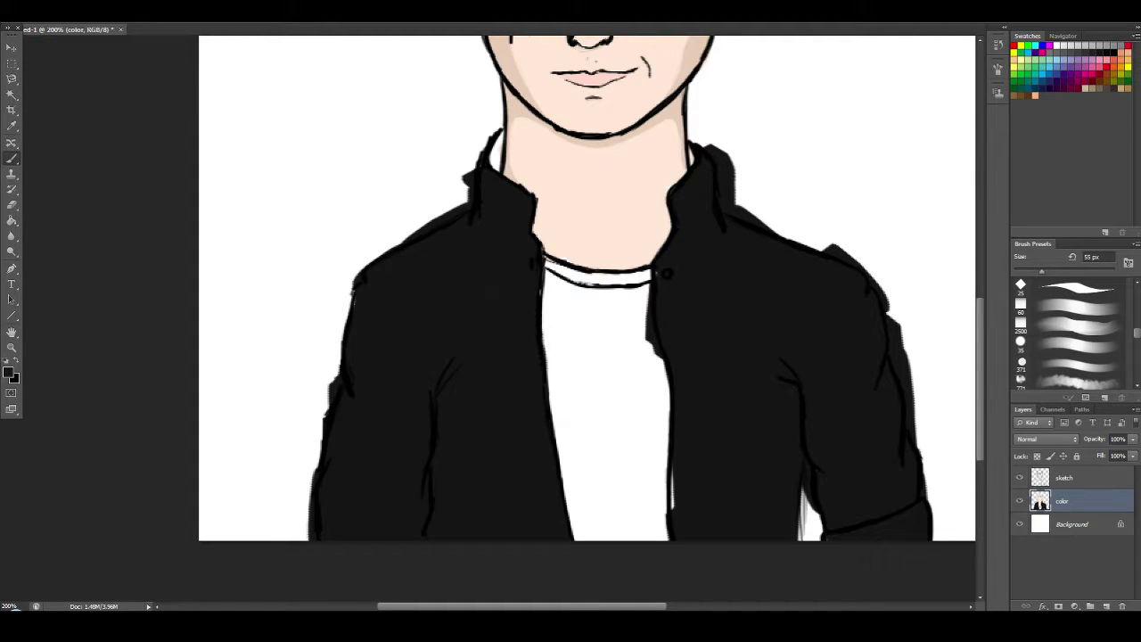
# Erase the near-black paint that spills outside the right side of the collar and the right shoulder.
pyautogui.moveTo(726, 171); pyautogui.dragTo(729, 213)
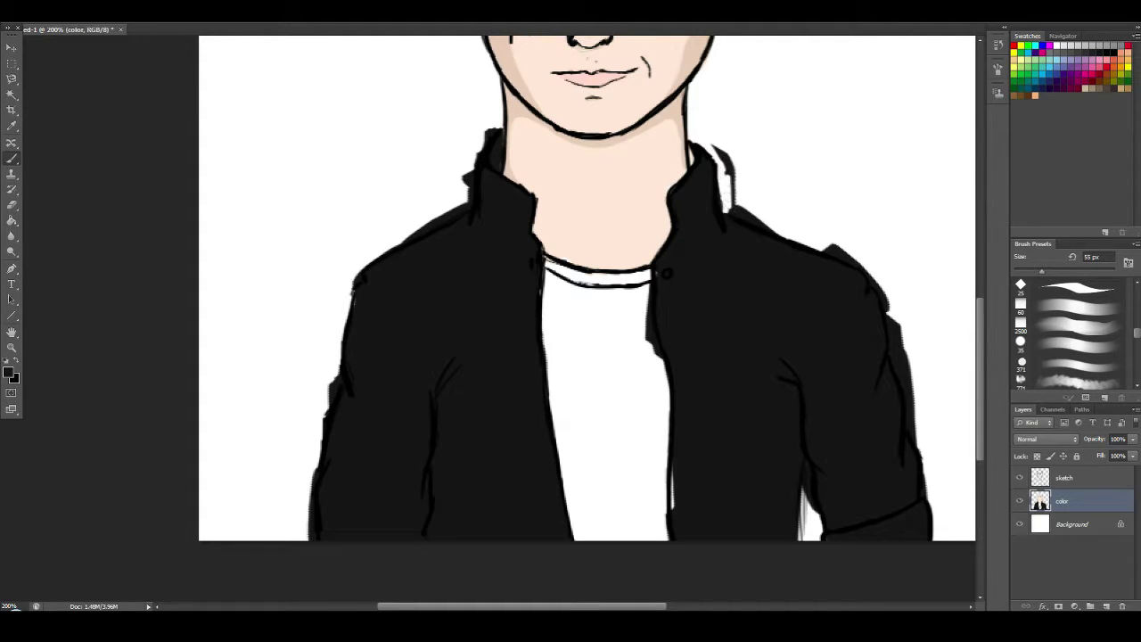
pyautogui.scroll(2, 598, 335)
pyautogui.moveTo(704, 383)
pyautogui.mouseDown()
pyautogui.moveTo(695, 278)
pyautogui.moveTo(699, 356)
pyautogui.mouseUp()
pyautogui.moveTo(628, 256); pyautogui.dragTo(405, 356)
pyautogui.moveTo(623, 64)
pyautogui.mouseDown()
pyautogui.moveTo(679, 192)
pyautogui.moveTo(729, 218)
pyautogui.mouseUp()
pyautogui.moveTo(621, 105); pyautogui.dragTo(630, 183)
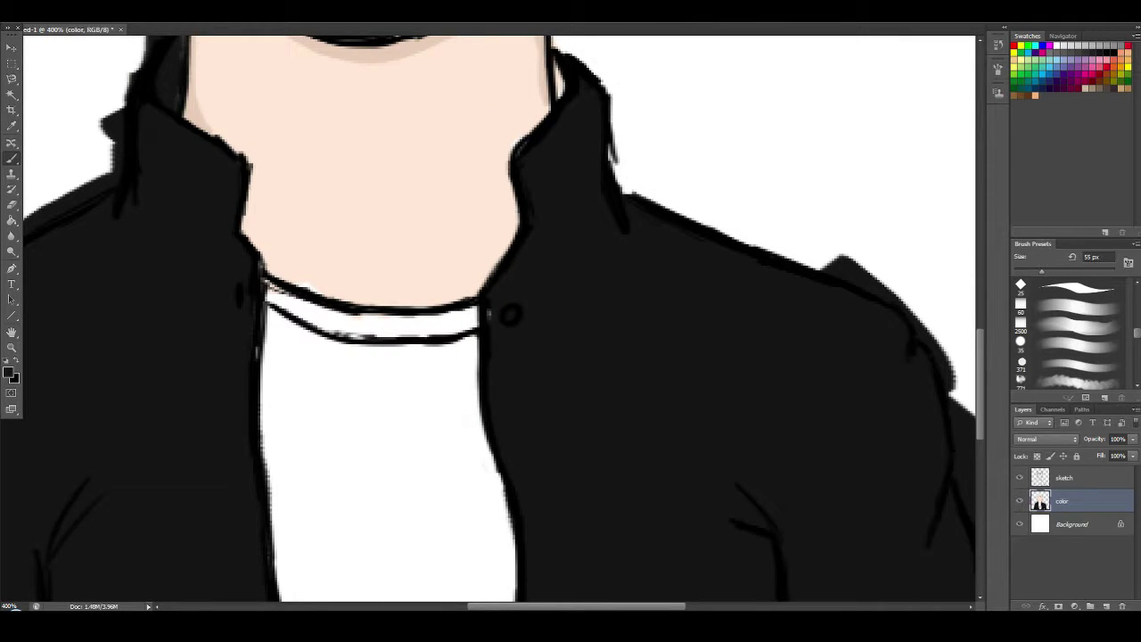
pyautogui.moveTo(819, 252)
pyautogui.mouseDown()
pyautogui.moveTo(641, 213)
pyautogui.moveTo(758, 285)
pyautogui.moveTo(780, 347)
pyautogui.mouseUp()
pyautogui.moveTo(736, 285); pyautogui.dragTo(751, 305)
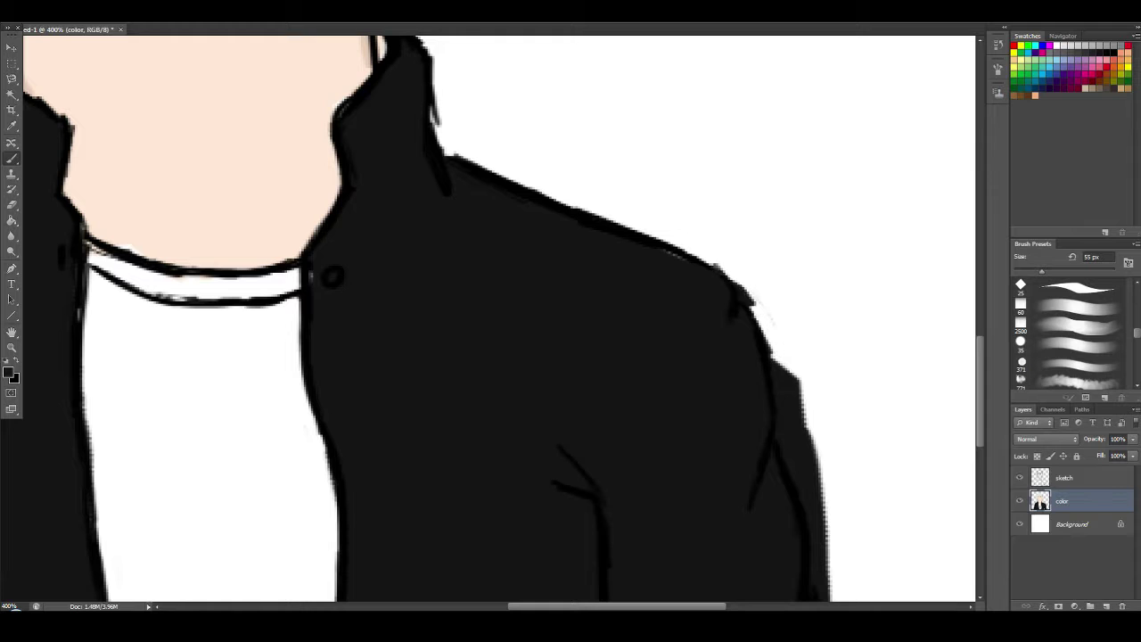
# Erase the paint spilling past the right sleeve's outer edge and clear the gap between that sleeve and the jacket body.
pyautogui.moveTo(784, 361)
pyautogui.mouseDown()
pyautogui.moveTo(805, 465)
pyautogui.moveTo(820, 479)
pyautogui.mouseUp()
pyautogui.moveTo(845, 485)
pyautogui.mouseDown()
pyautogui.moveTo(795, 356)
pyautogui.moveTo(784, 455)
pyautogui.mouseUp()
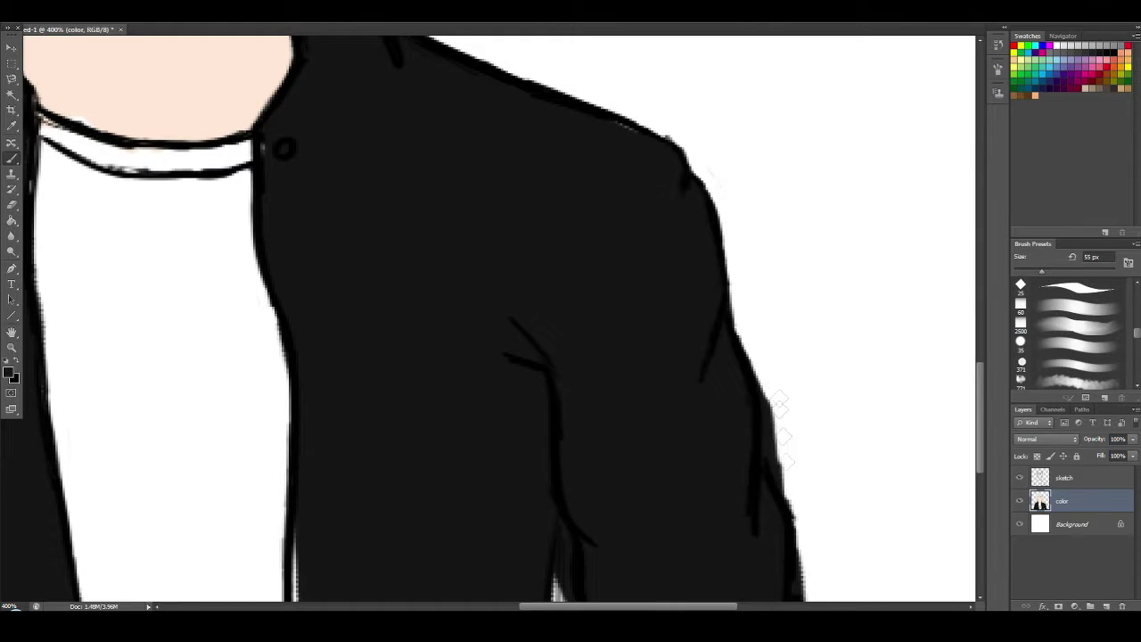
pyautogui.moveTo(777, 401); pyautogui.dragTo(788, 469)
pyautogui.moveTo(802, 476); pyautogui.dragTo(769, 240)
pyautogui.moveTo(524, 319); pyautogui.dragTo(538, 405)
pyautogui.moveTo(520, 362); pyautogui.dragTo(525, 319)
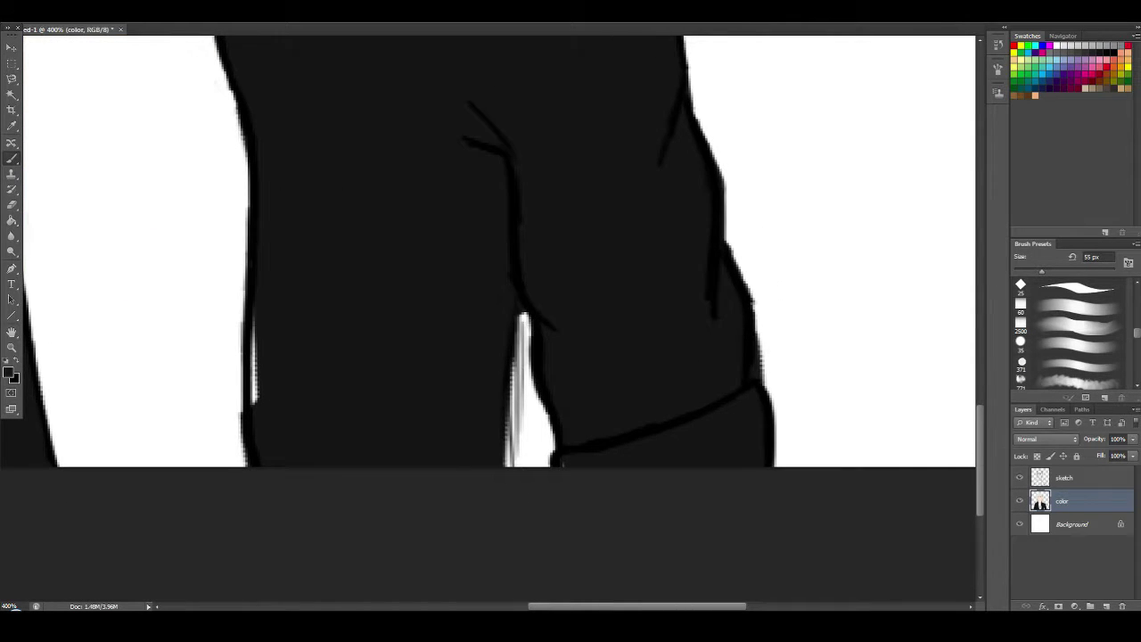
pyautogui.moveTo(777, 290)
pyautogui.mouseDown()
pyautogui.moveTo(740, 220)
pyautogui.moveTo(733, 307)
pyautogui.mouseUp()
pyautogui.moveTo(677, 49); pyautogui.dragTo(798, 405)
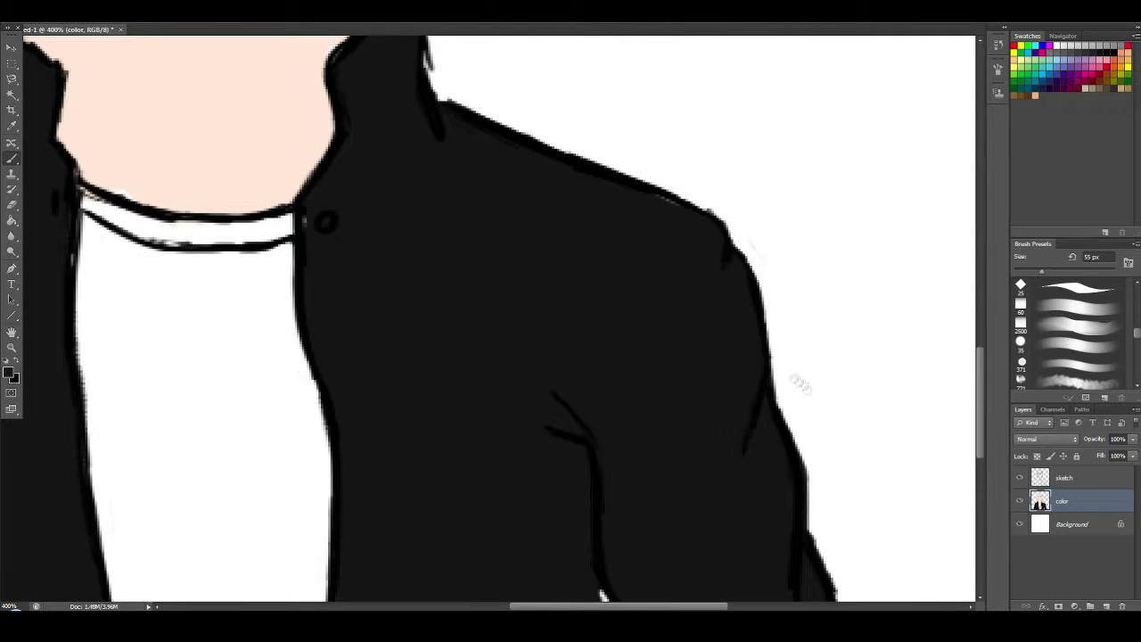
# Fill the gap inside the right collar with near-black and erase the spill outside the left collar.
pyautogui.moveTo(751, 246); pyautogui.dragTo(900, 343)
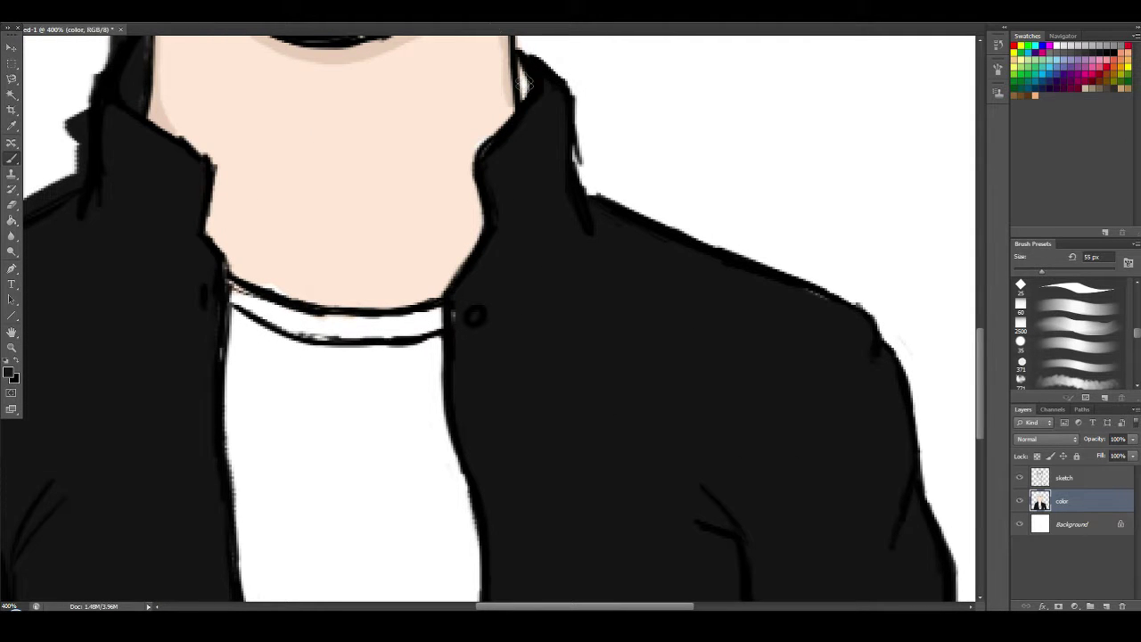
pyautogui.moveTo(524, 84)
pyautogui.mouseDown()
pyautogui.moveTo(514, 95)
pyautogui.moveTo(652, 242)
pyautogui.mouseUp()
pyautogui.moveTo(317, 141); pyautogui.dragTo(306, 169)
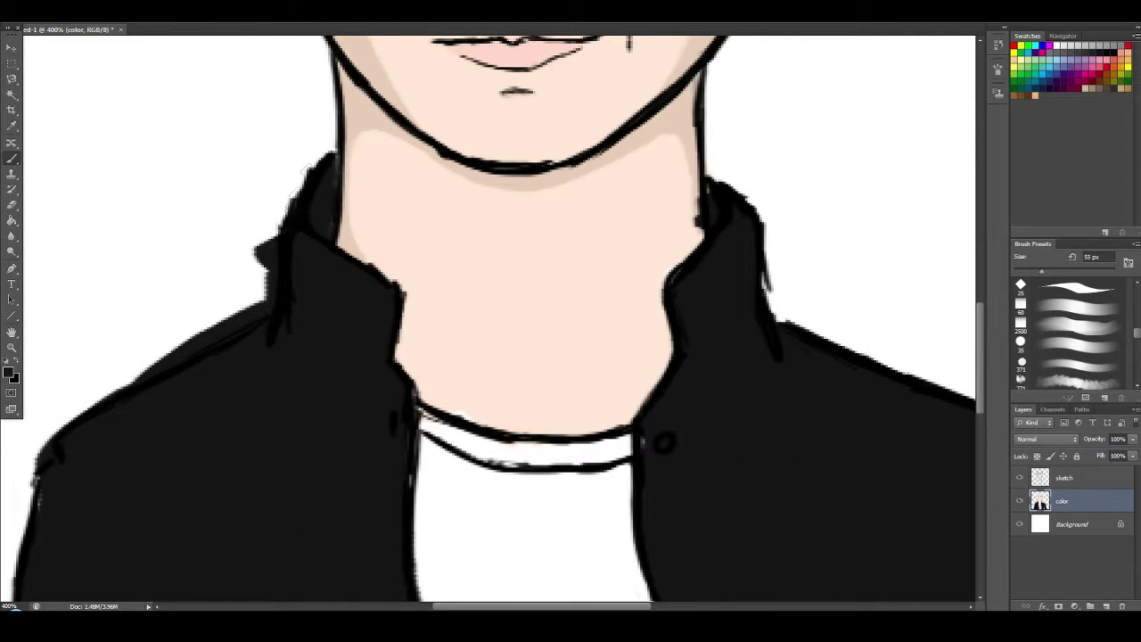
pyautogui.moveTo(260, 240); pyautogui.dragTo(261, 283)
pyautogui.moveTo(277, 226); pyautogui.dragTo(268, 296)
pyautogui.moveTo(421, 399); pyautogui.dragTo(554, 259)
pyautogui.moveTo(471, 334); pyautogui.dragTo(537, 178)
# Erase the near-black spill along the outside of the left sleeve and the left shoulder slope.
pyautogui.moveTo(253, 312)
pyautogui.mouseDown()
pyautogui.moveTo(259, 278)
pyautogui.moveTo(214, 566)
pyautogui.mouseUp()
pyautogui.moveTo(268, 245); pyautogui.dragTo(279, 407)
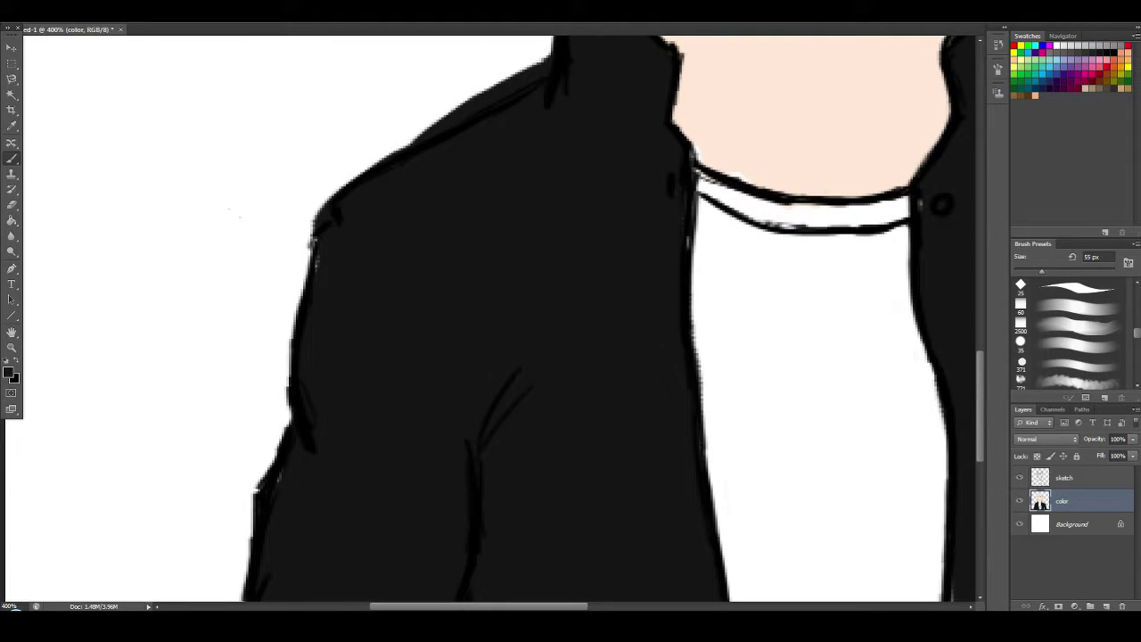
pyautogui.moveTo(305, 298)
pyautogui.mouseDown()
pyautogui.moveTo(314, 223)
pyautogui.moveTo(231, 381)
pyautogui.moveTo(457, 234)
pyautogui.moveTo(369, 259)
pyautogui.mouseUp()
pyautogui.moveTo(462, 233); pyautogui.dragTo(330, 303)
pyautogui.moveTo(465, 227); pyautogui.dragTo(331, 299)
pyautogui.moveTo(395, 264); pyautogui.dragTo(245, 357)
pyautogui.moveTo(463, 145); pyautogui.dragTo(427, 220)
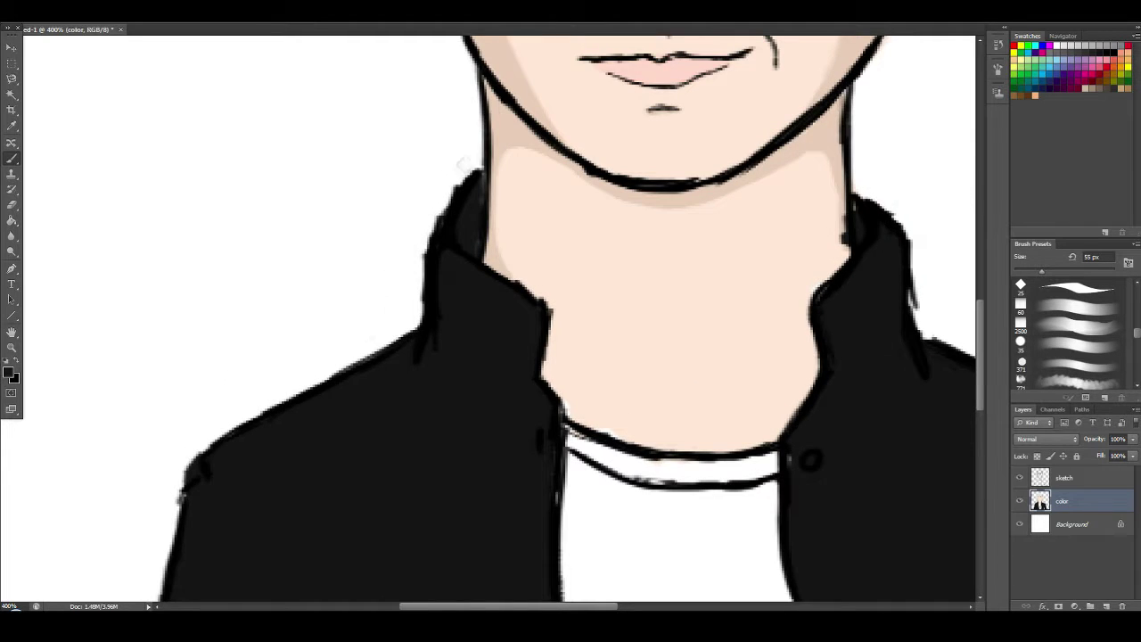
pyautogui.hotkey('ctrl', '1')
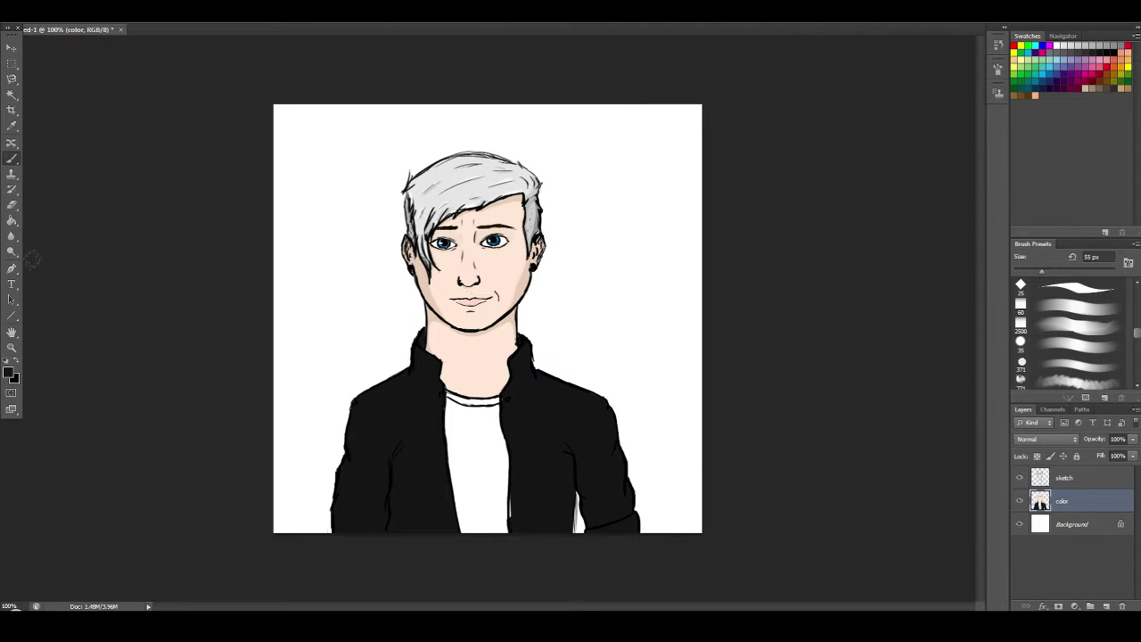
# Reduce the brush to 7 px and open a narrow white gap between the left sleeve and the jacket body.
pyautogui.click(9, 372)
pyautogui.click(781, 399)
pyautogui.click(1059, 248)
pyautogui.click(46, 18)
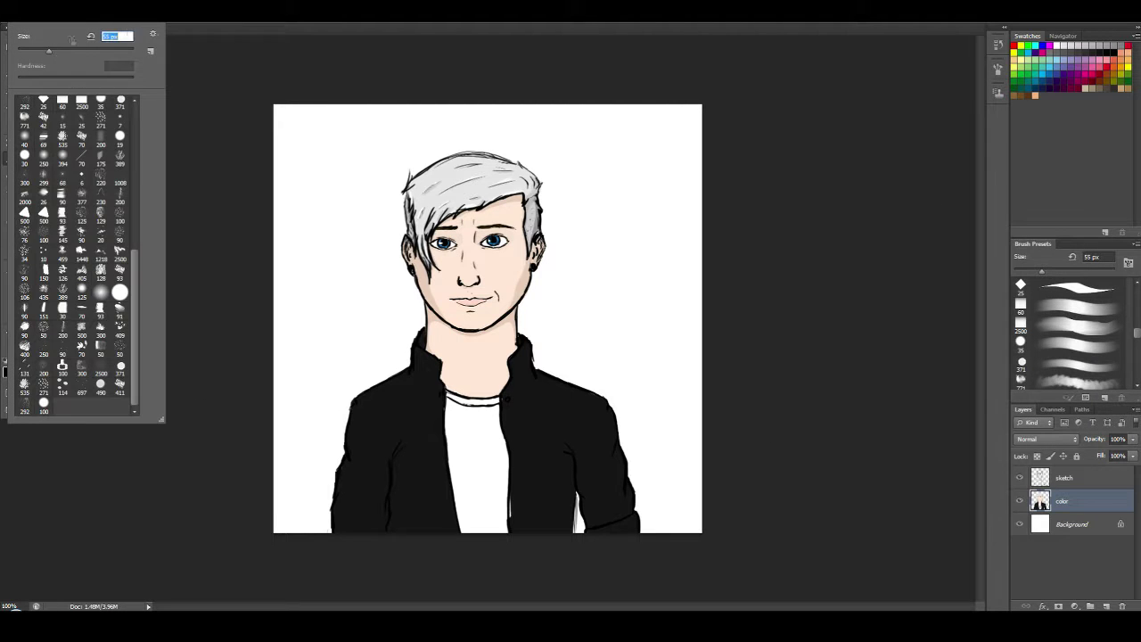
pyautogui.write('7')
pyautogui.press('Return')
pyautogui.hotkey('ctrl', '+')
pyautogui.moveTo(601, 472); pyautogui.dragTo(654, 222)
pyautogui.hotkey('ctrl', '+')
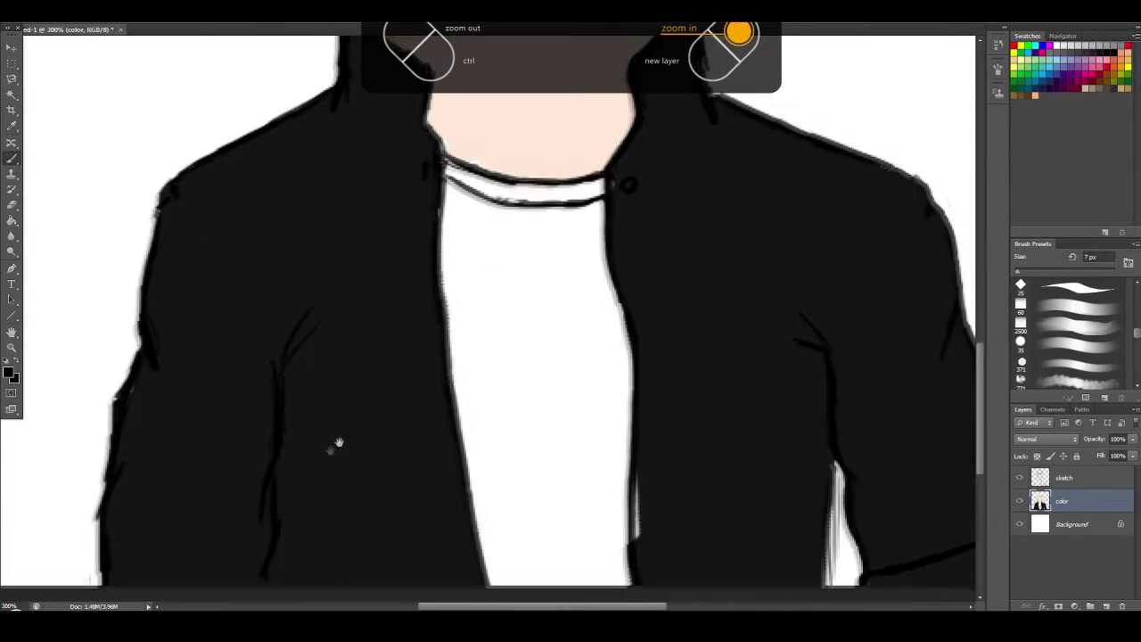
pyautogui.moveTo(334, 445); pyautogui.dragTo(352, 404)
pyautogui.moveTo(303, 341); pyautogui.dragTo(330, 445)
pyautogui.moveTo(308, 540)
pyautogui.mouseDown()
pyautogui.moveTo(312, 429)
pyautogui.moveTo(300, 539)
pyautogui.moveTo(306, 436)
pyautogui.mouseUp()
# Fill the white sliver beside the lower right front edge of the jacket with near-black on the color layer.
pyautogui.click(1062, 479)
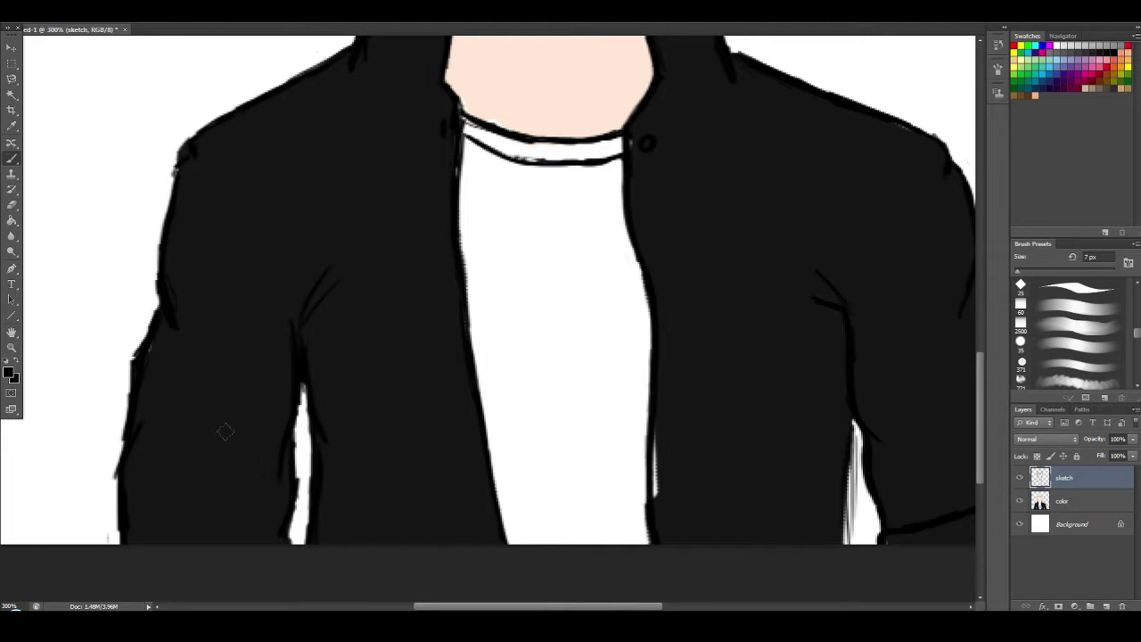
pyautogui.click(8, 372)
pyautogui.click(1057, 247)
pyautogui.click(1061, 501)
pyautogui.moveTo(660, 450); pyautogui.dragTo(660, 493)
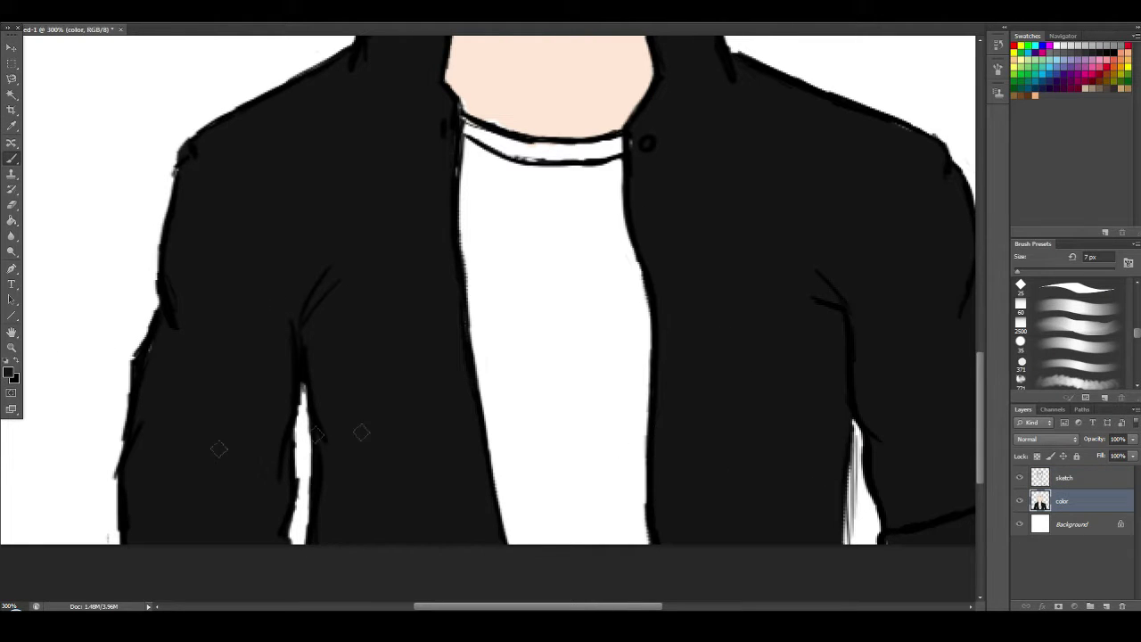
# Shade the jacket's armpit creases, sides and sleeve folds with a slightly darker near-black.
pyautogui.click(8, 372)
pyautogui.click(792, 395)
pyautogui.click(1057, 247)
pyautogui.moveTo(855, 401); pyautogui.dragTo(824, 345)
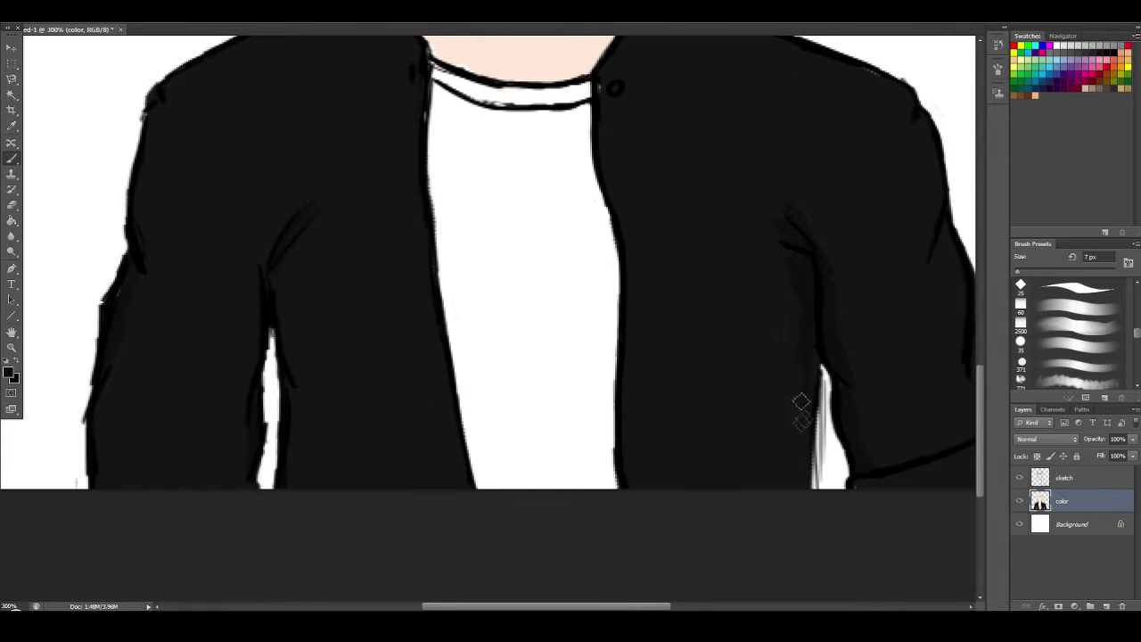
pyautogui.moveTo(830, 265); pyautogui.dragTo(689, 304)
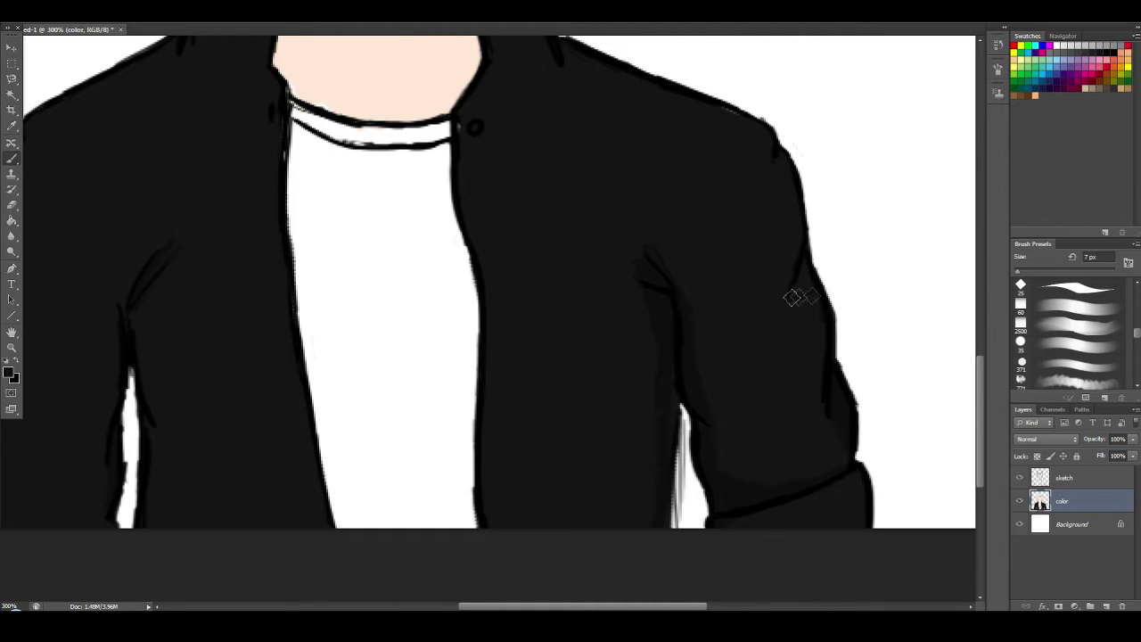
pyautogui.moveTo(853, 263); pyautogui.dragTo(871, 499)
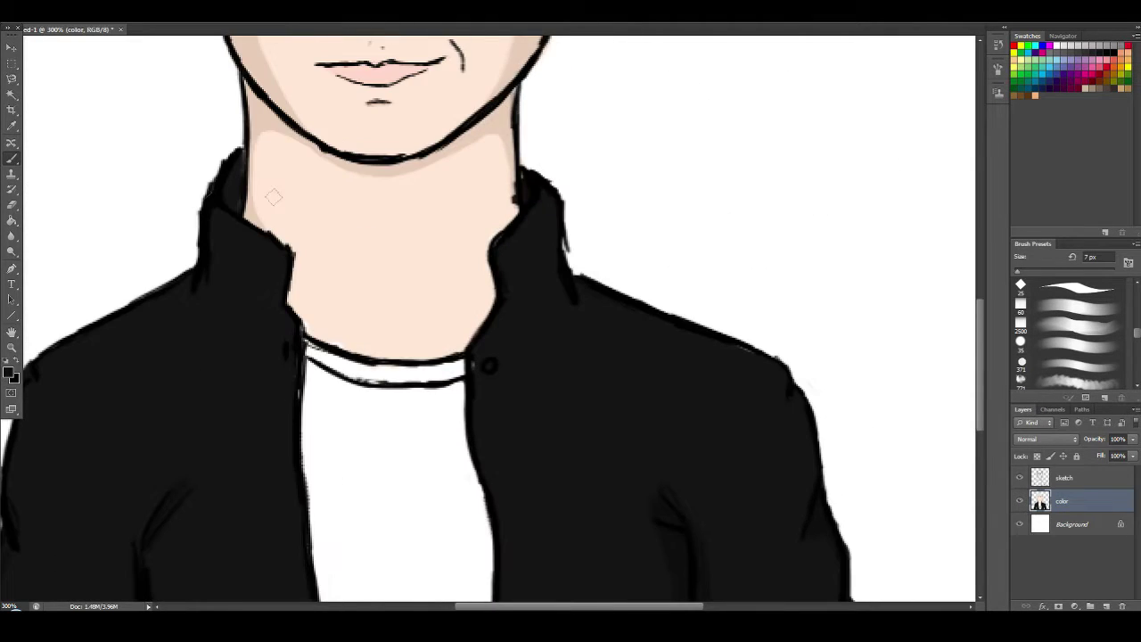
# Draw faint diagonal fold lines on the white shirt in a very light gray (f1ebeb).
pyautogui.moveTo(292, 214); pyautogui.dragTo(463, 25)
pyautogui.click(8, 372)
pyautogui.click(620, 270)
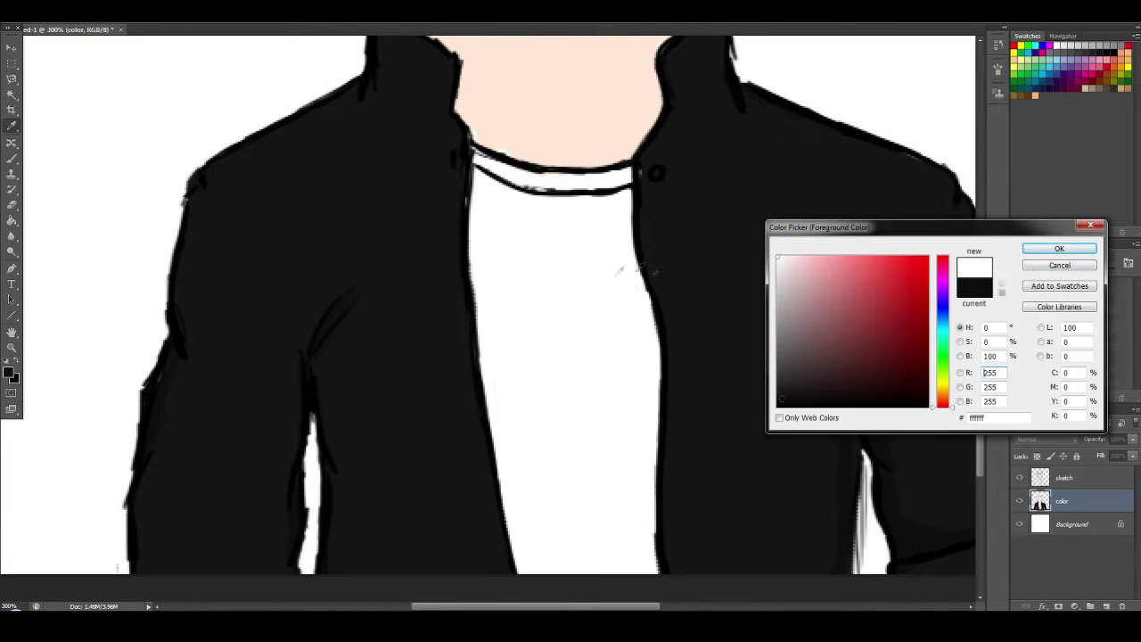
pyautogui.click(781, 264)
pyautogui.press('Return')
pyautogui.press('b')
pyautogui.hotkey('ctrl', '-')
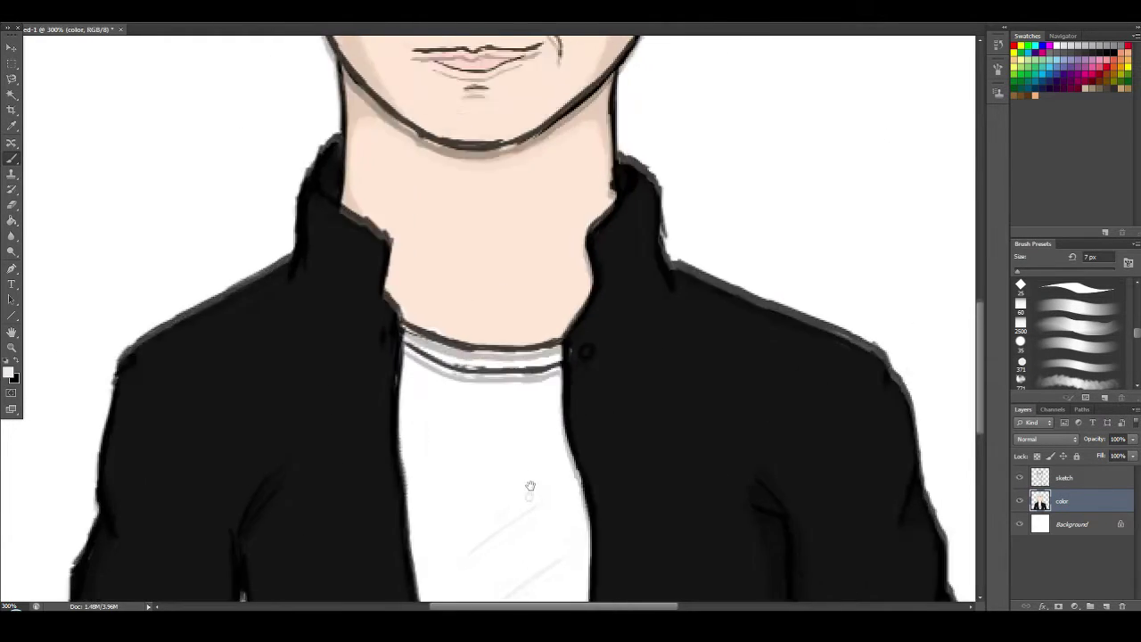
pyautogui.hotkey('ctrl', '-')
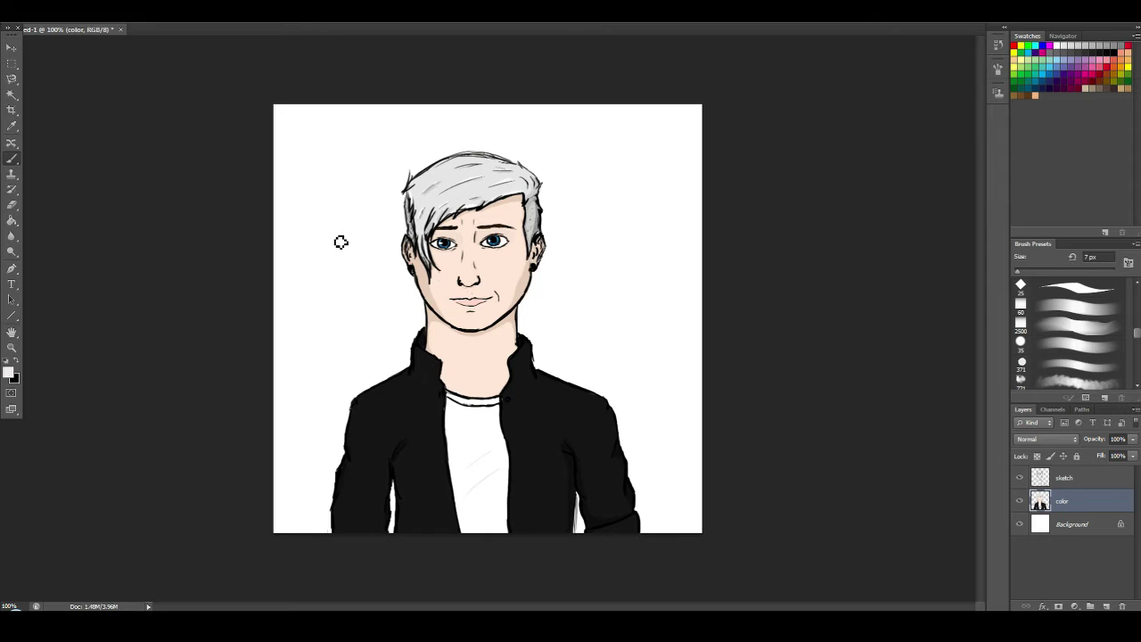
# Handwrite the portrait subject's name in black beside the head on the sketch layer.
pyautogui.click(1066, 482)
pyautogui.click(8, 373)
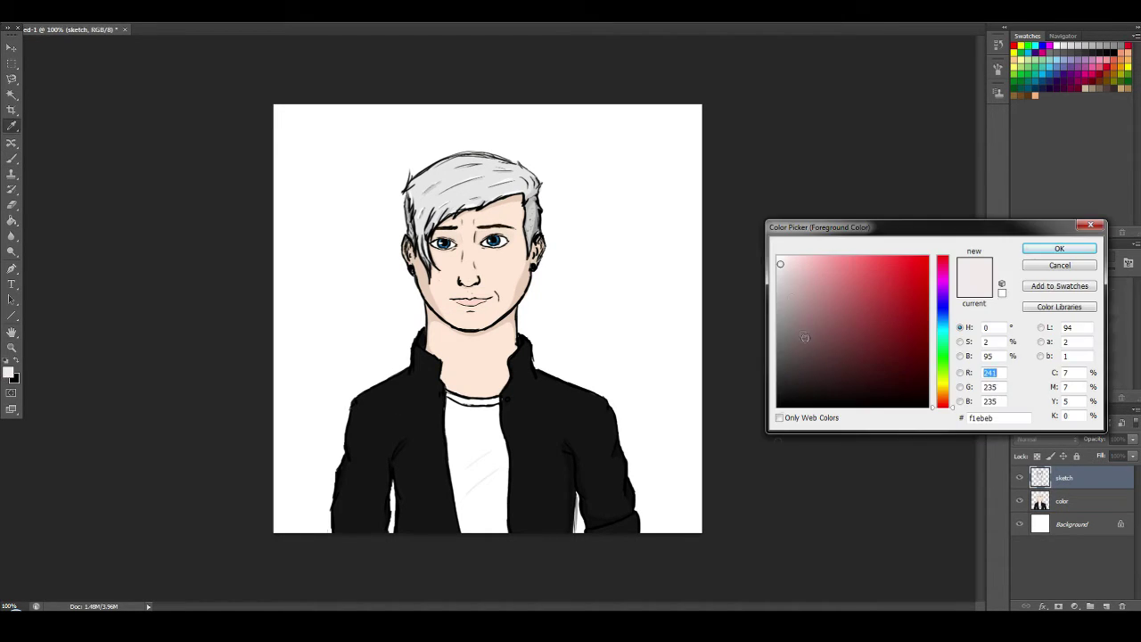
pyautogui.click(780, 416)
pyautogui.press('Return')
pyautogui.moveTo(592, 154); pyautogui.dragTo(579, 160)
pyautogui.moveTo(621, 150); pyautogui.dragTo(636, 176)
pyautogui.moveTo(630, 108)
pyautogui.mouseDown()
pyautogui.moveTo(644, 182)
pyautogui.moveTo(581, 235)
pyautogui.moveTo(667, 234)
pyautogui.moveTo(686, 216)
pyautogui.mouseUp()
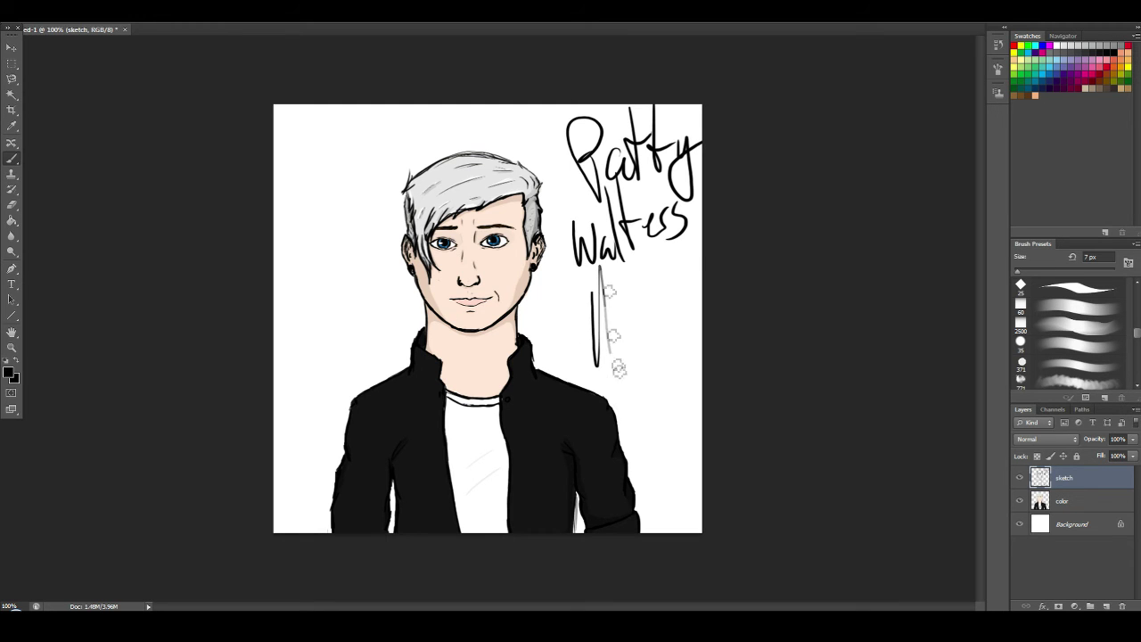